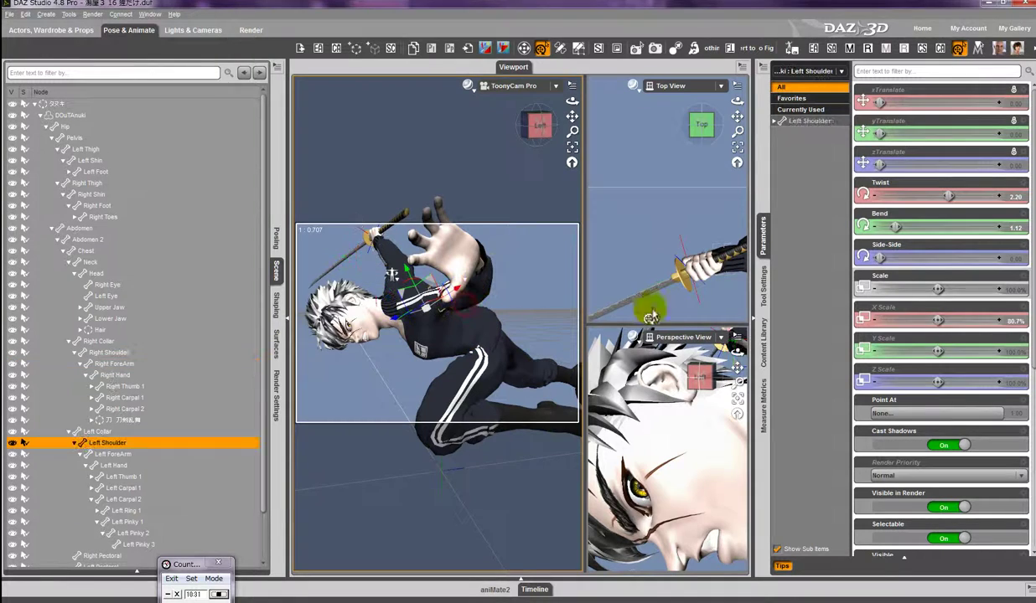
- Set the left shoulder's Front-Back rotation to about 21.65
mouse_move(982, 228)
left_mouse_down()
mouse_move(966, 227)
mouse_move(979, 228)
left_mouse_up()
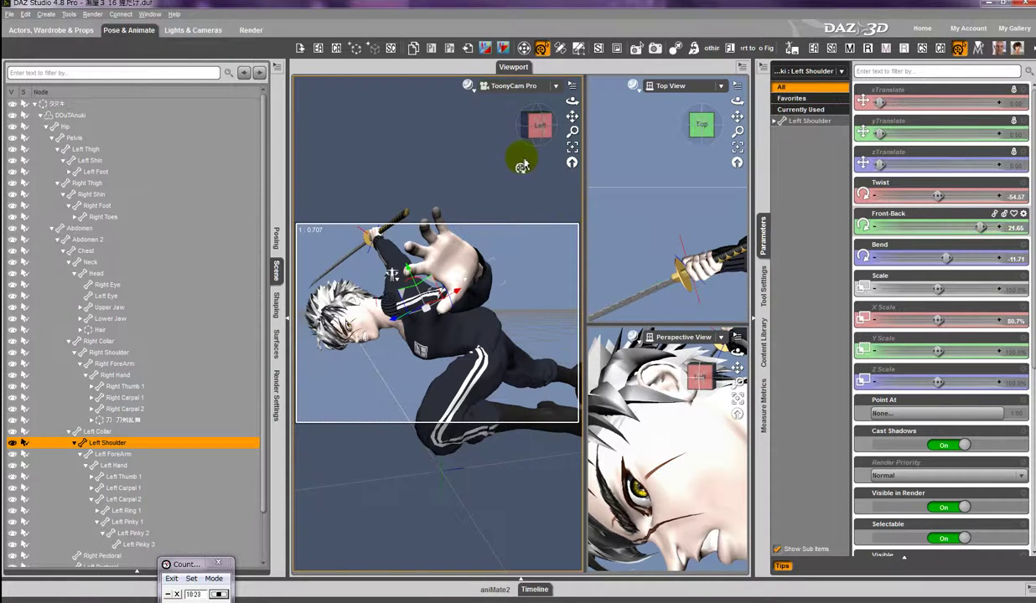
left_click_drag(524, 126, 519, 295)
left_click_drag(467, 208, 446, 200)
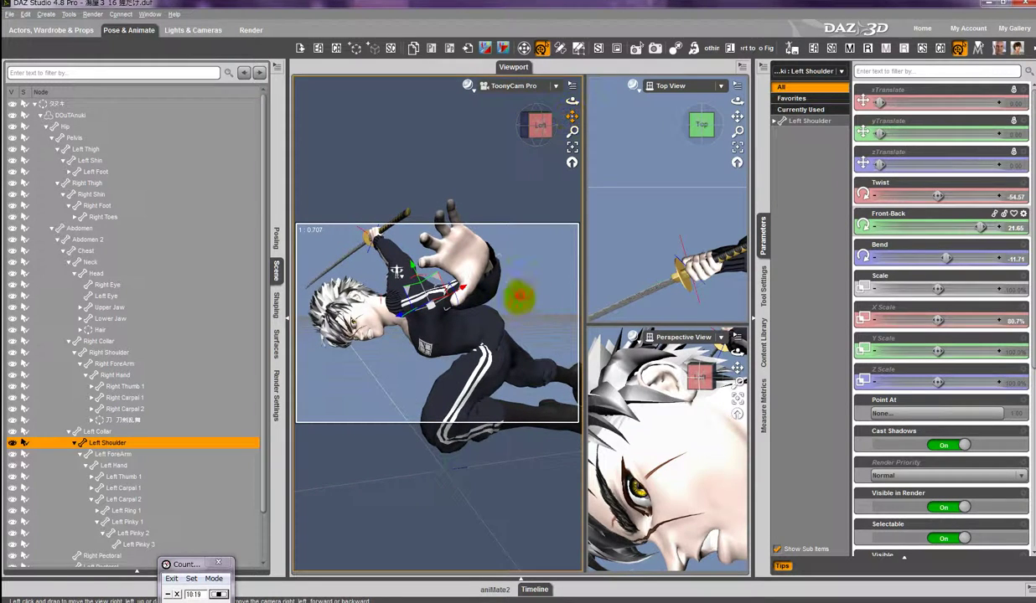
left_click_drag(397, 270, 391, 293)
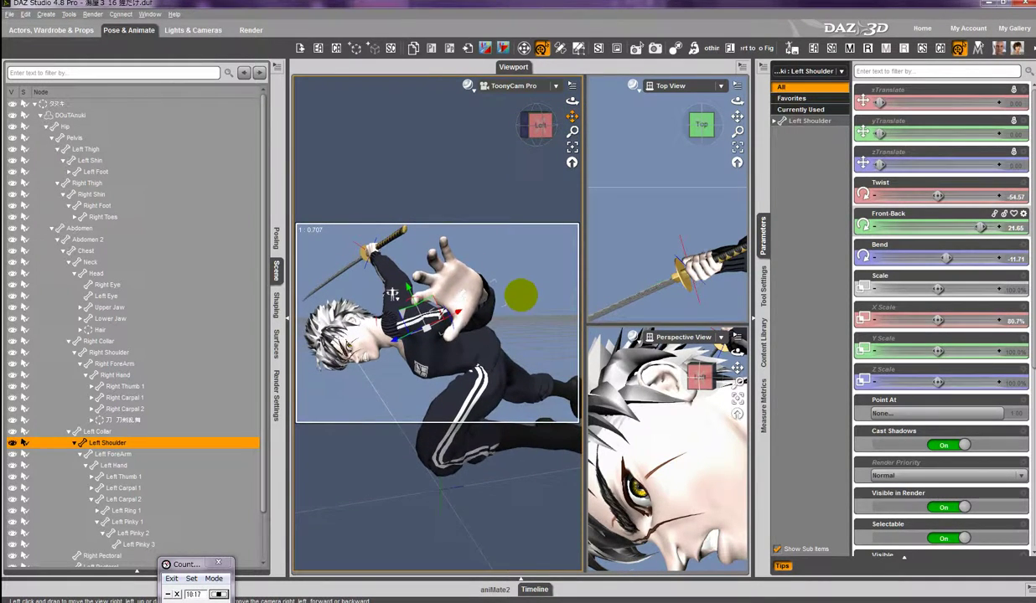
- Fold the left shin by setting its Bend to 150 and its Twist to 0
left_click(521, 444)
left_click_drag(521, 121, 515, 302)
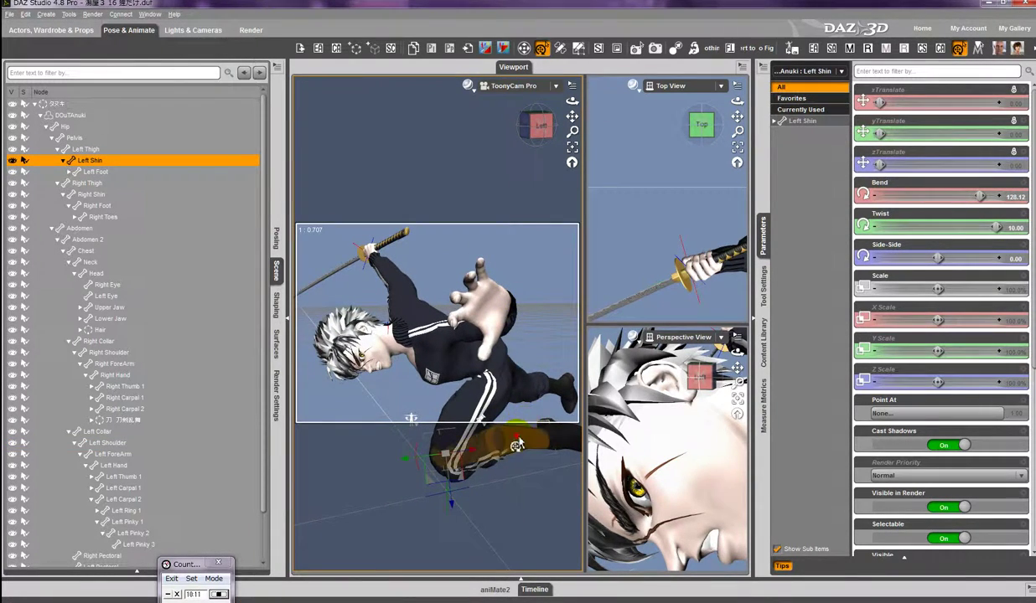
left_click_drag(978, 195, 1029, 198)
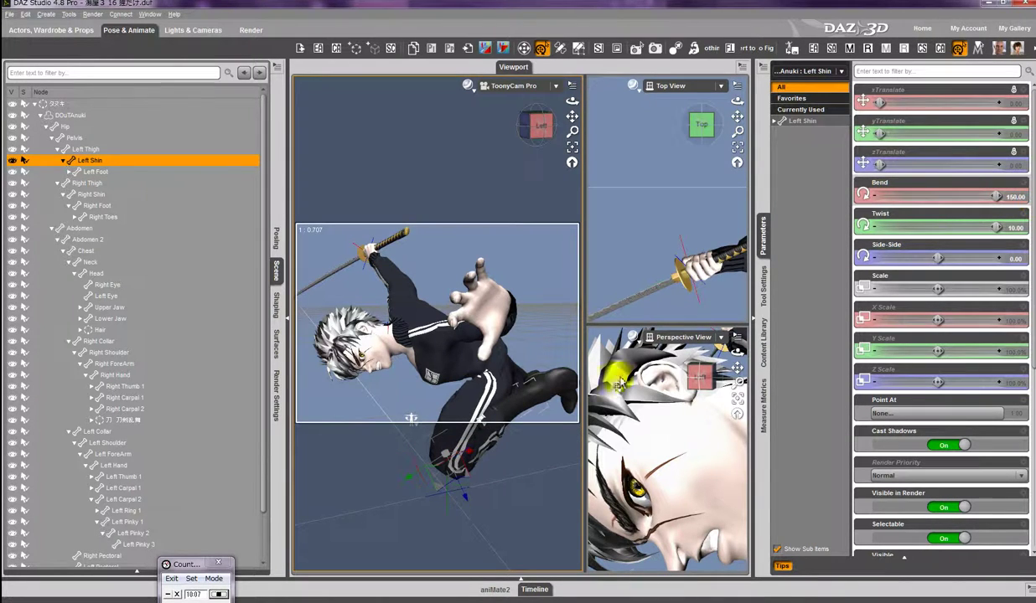
left_click(1012, 228)
type("0")
key("Return")
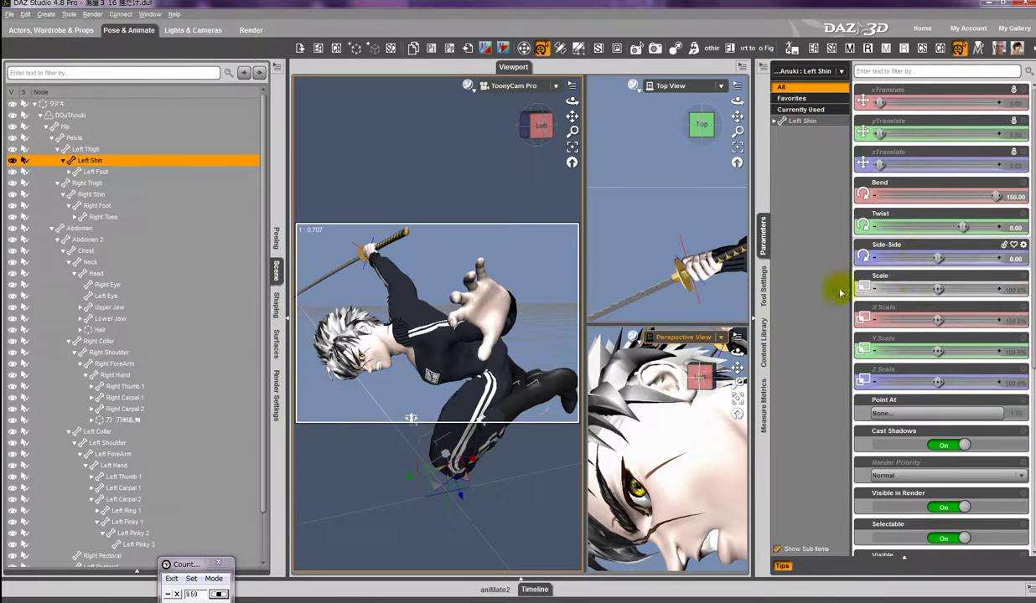
- Set the left thigh's Bend to about -61.12 and check the leg pose from several camera angles
left_click(467, 423)
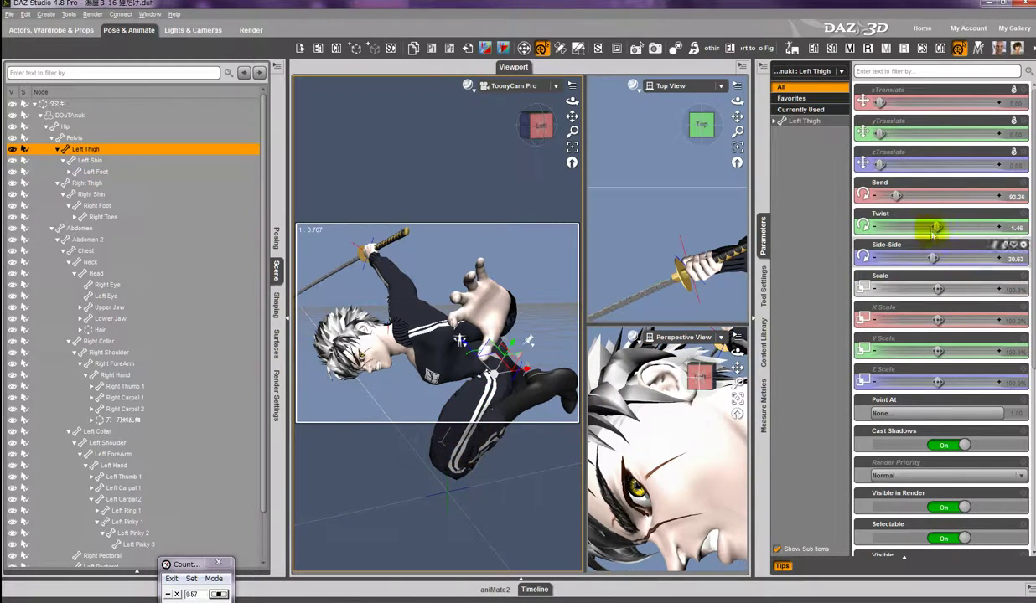
left_click_drag(896, 194, 921, 213)
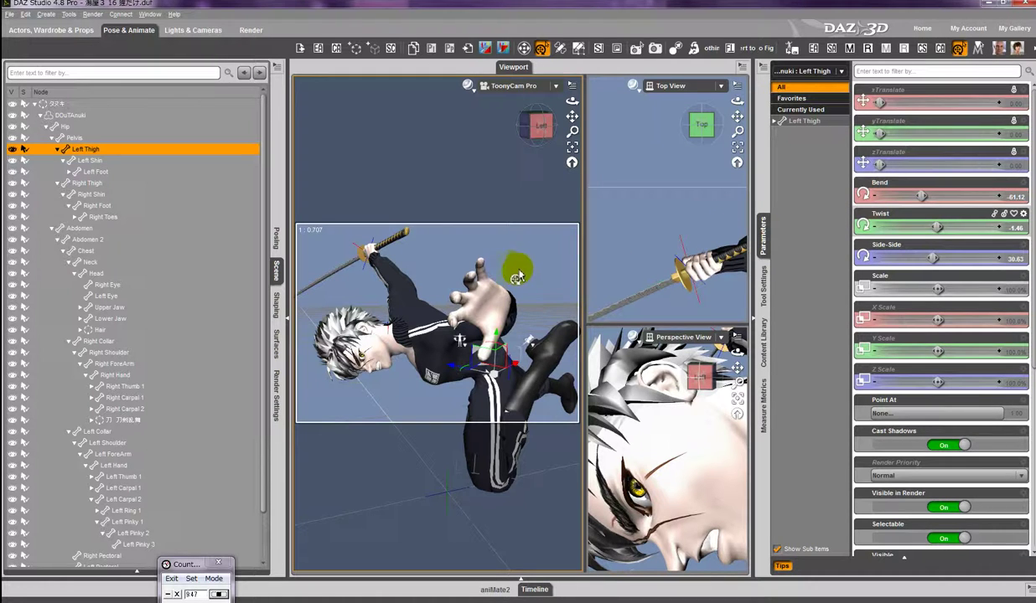
left_click_drag(538, 159, 520, 292)
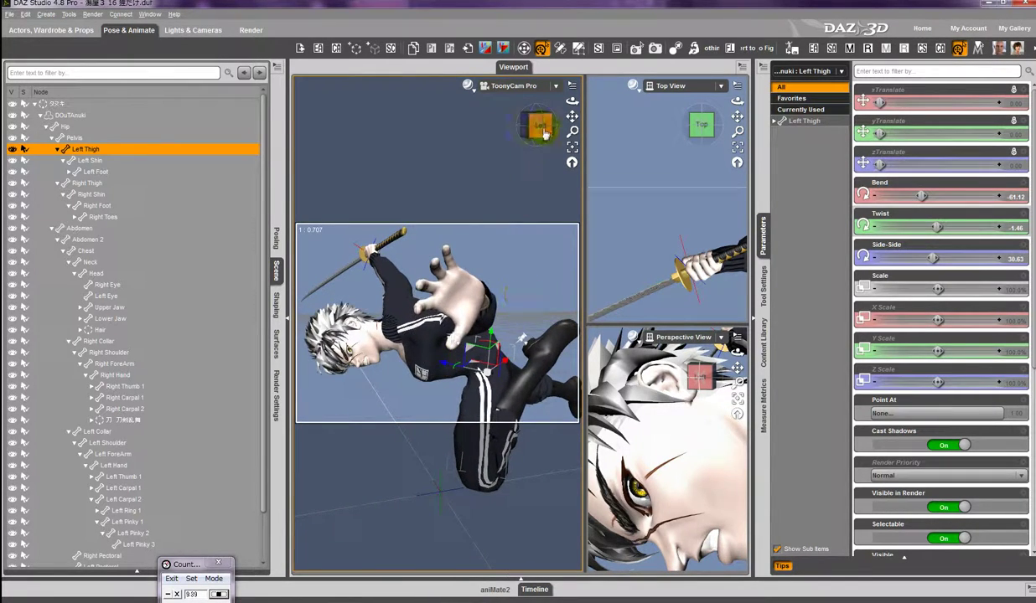
left_click_drag(517, 220, 495, 235)
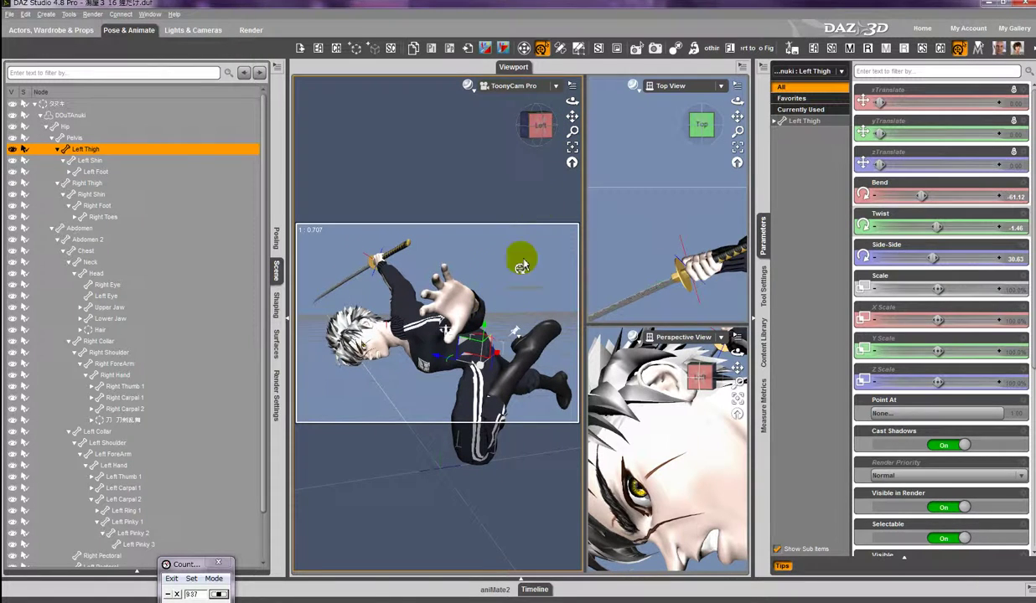
left_click_drag(539, 140, 521, 295)
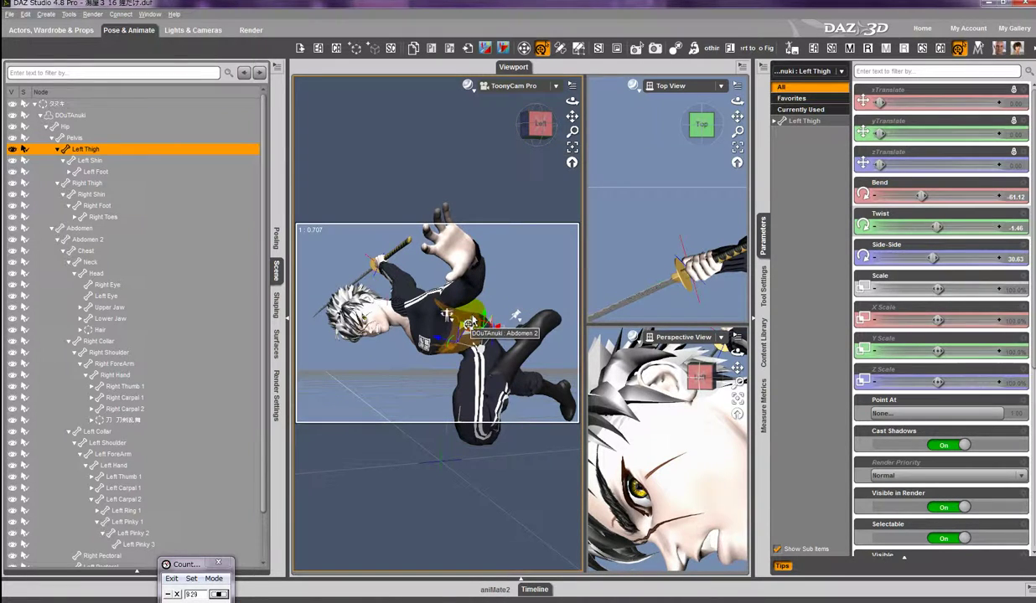
- Set the neck's Bend to about -20.49, keeping its Twist at 35
left_click(386, 330)
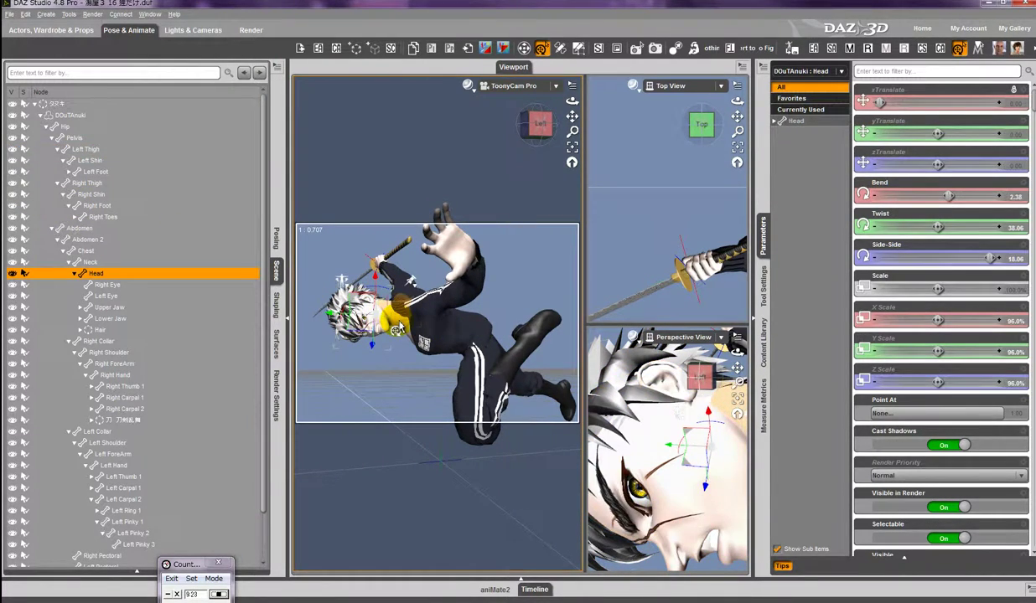
left_click(384, 308)
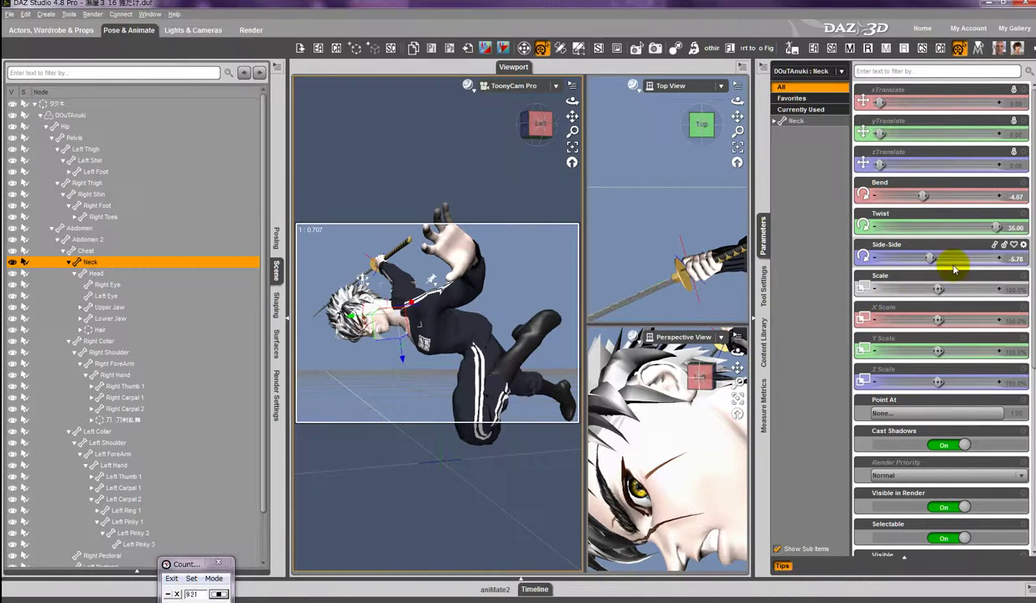
left_click_drag(989, 224, 860, 221)
key("ctrl+z")
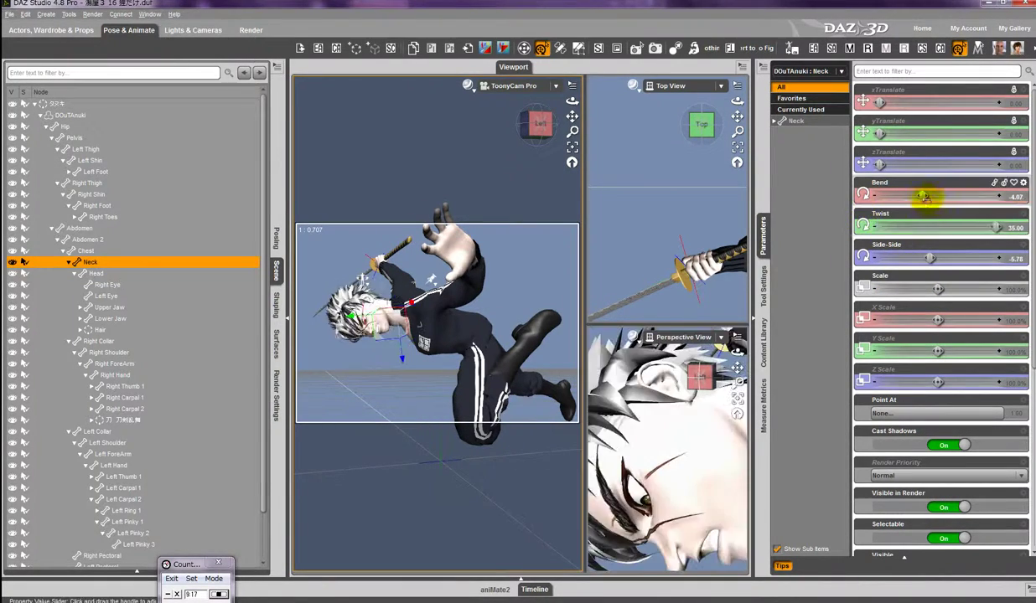
left_click_drag(922, 195, 833, 180)
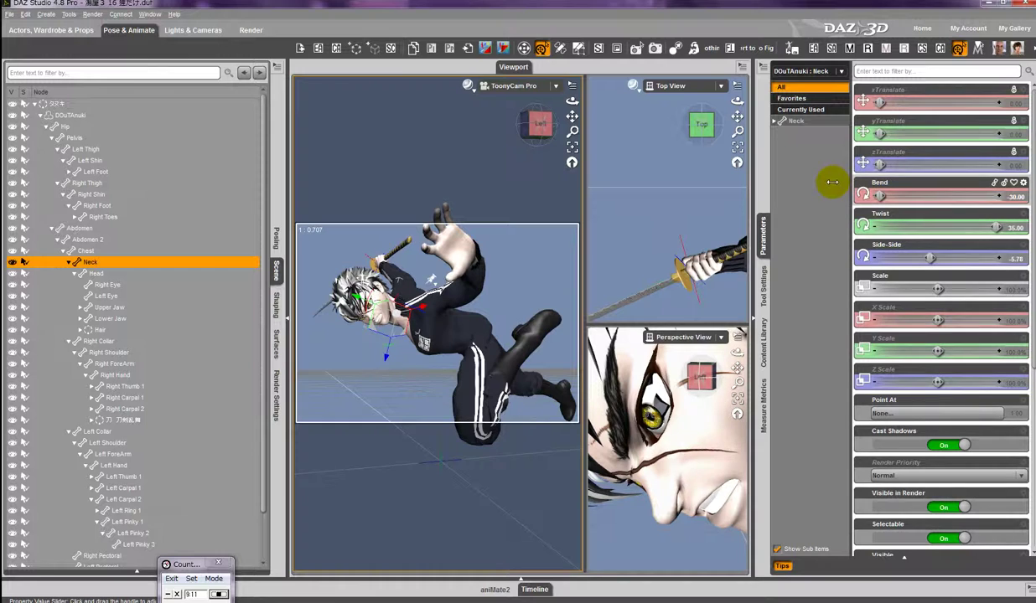
mouse_move(880, 194)
left_mouse_down()
mouse_move(909, 195)
mouse_move(895, 197)
left_mouse_up()
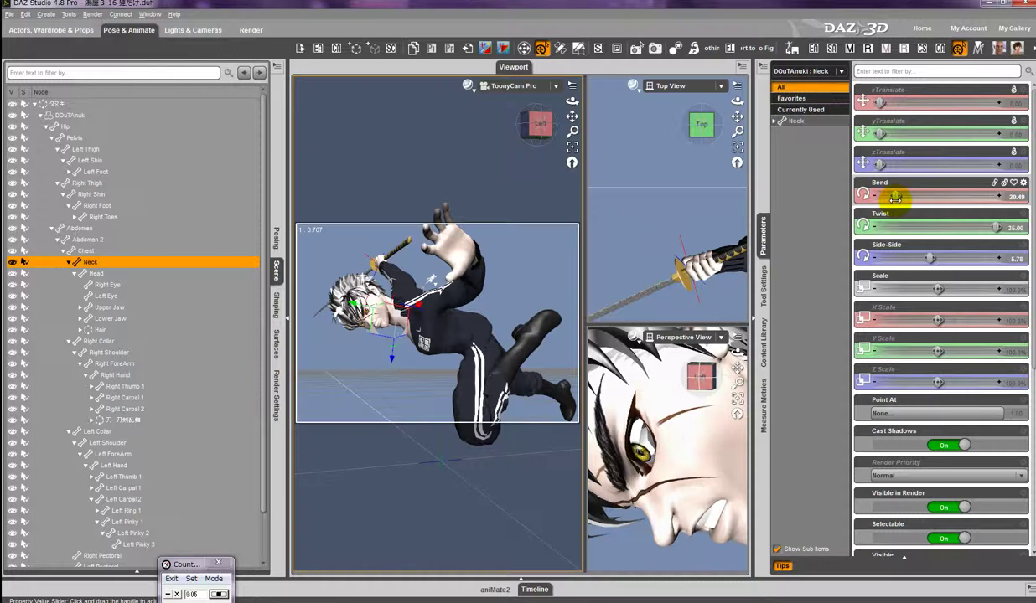
- Rotate the head to a Bend of about -8.50 and a Twist of about 25.59
left_click(130, 283)
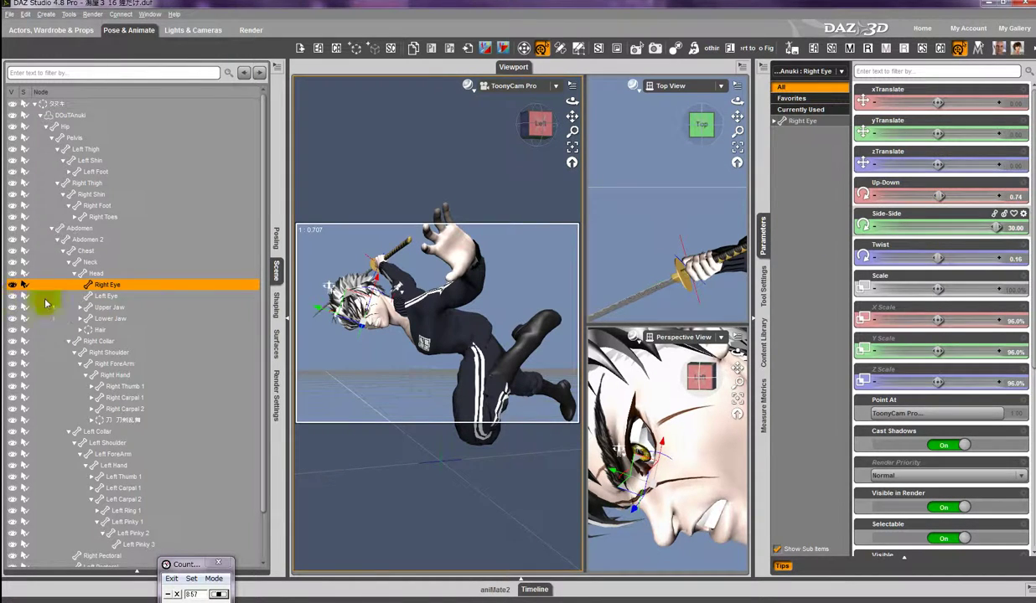
left_click(97, 274)
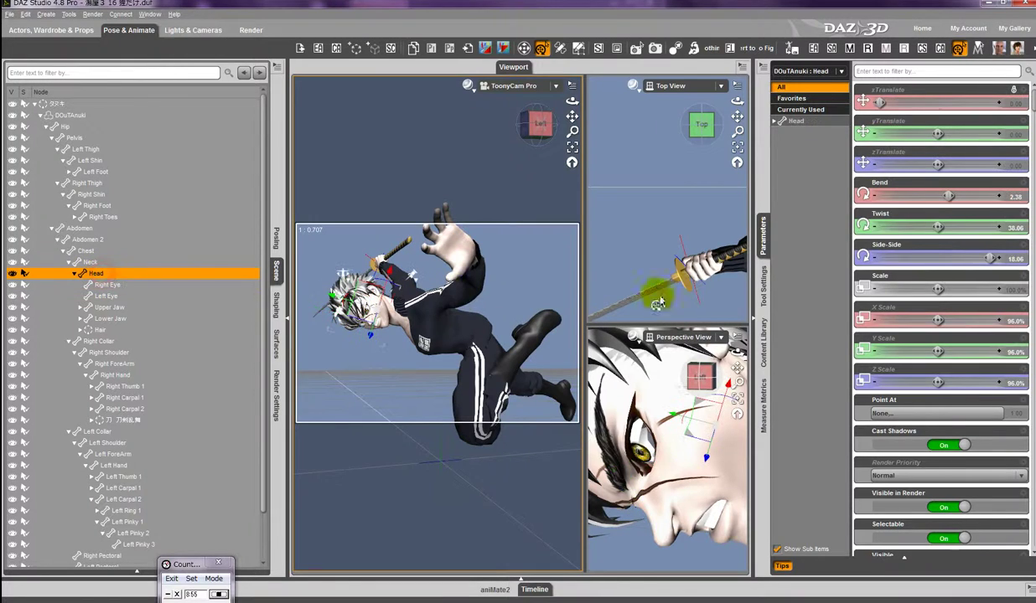
left_click_drag(949, 196, 918, 227)
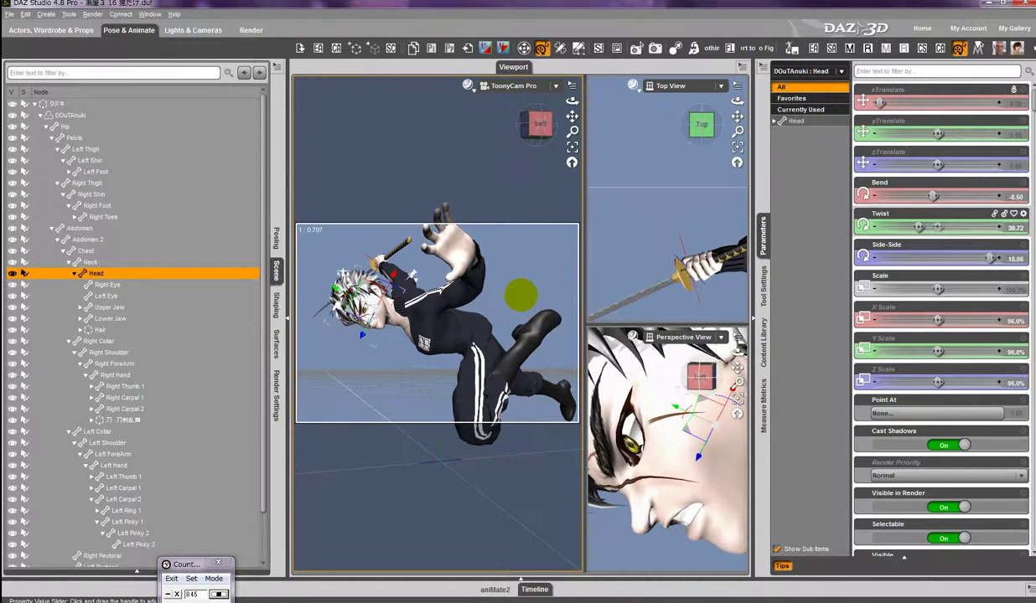
left_click_drag(919, 226, 917, 226)
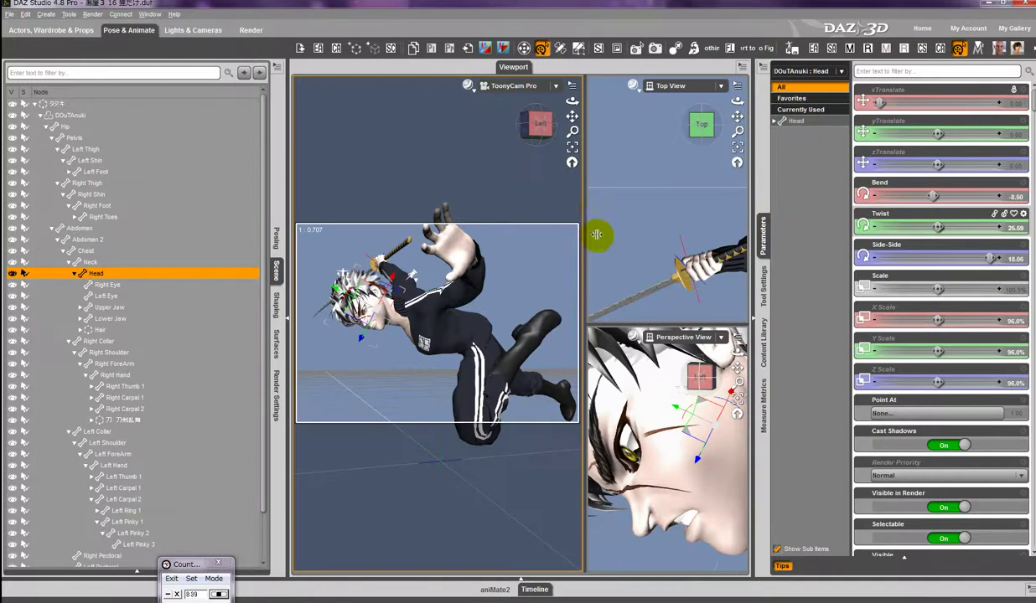
- Open the left knee slightly by setting the left shin's Bend to about 131.24
left_click_drag(515, 295, 520, 296)
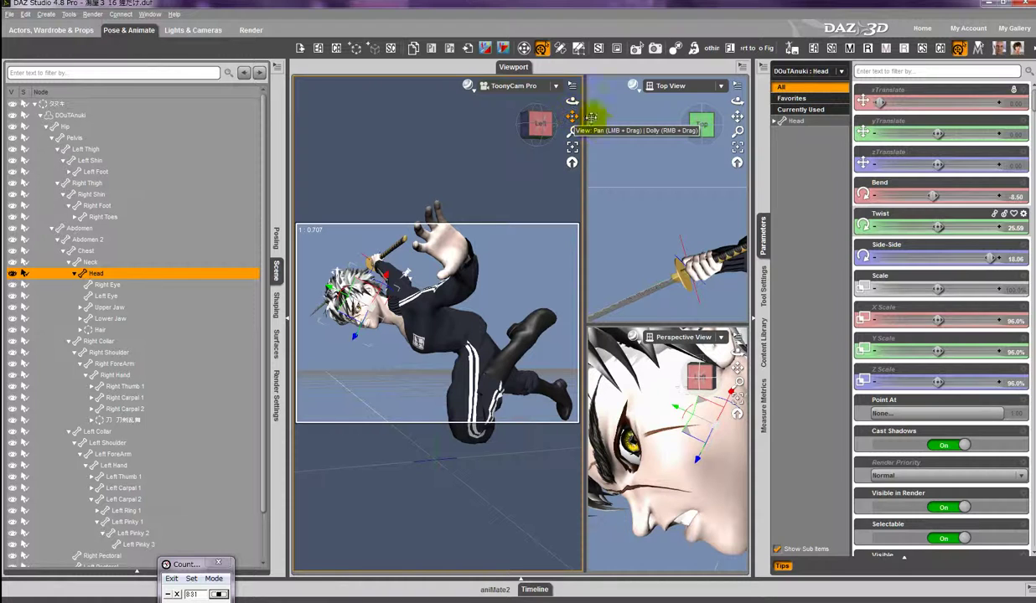
left_click(483, 419)
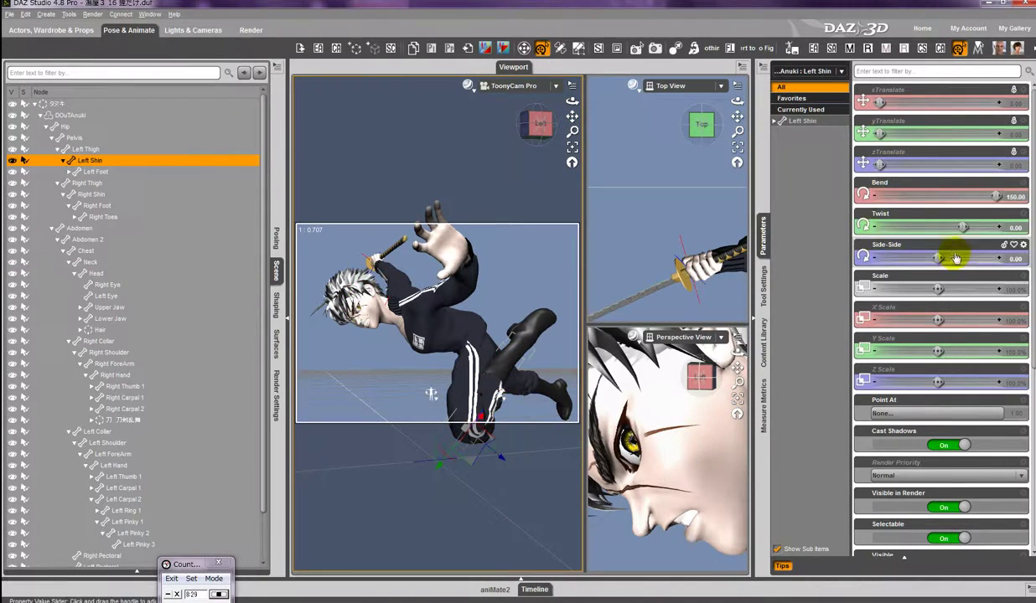
left_click_drag(996, 196, 983, 197)
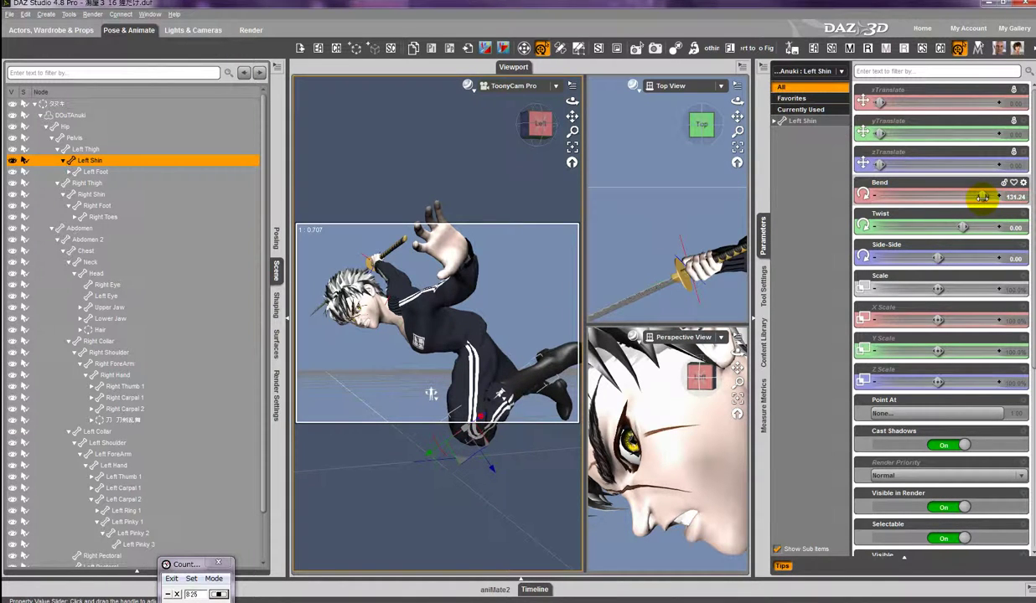
- Spread the left thigh to a Side-Side of about 52.48 and set its Bend to about -55.29
left_click(463, 390)
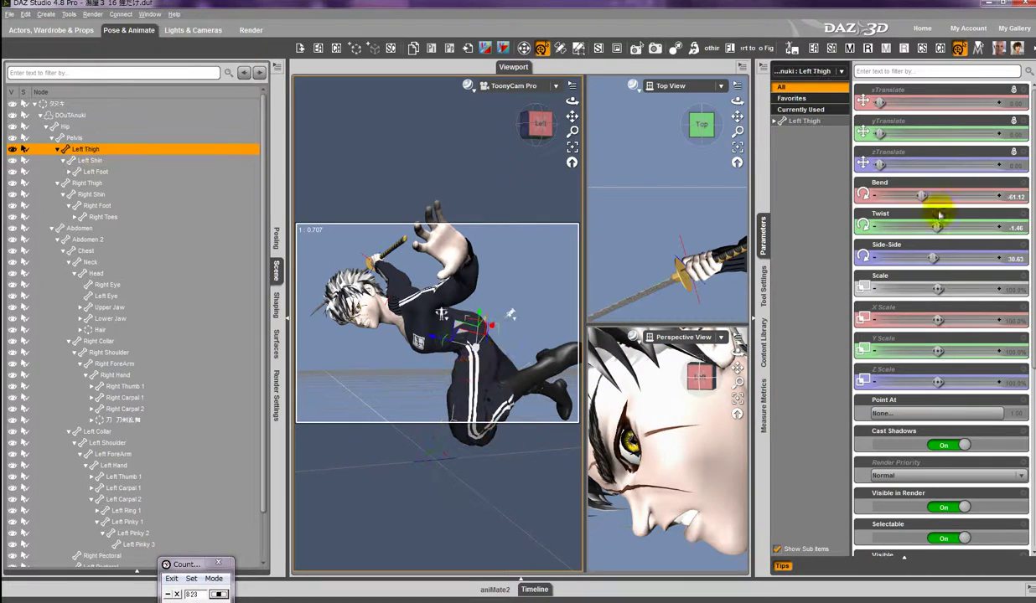
mouse_move(930, 193)
left_mouse_down()
mouse_move(922, 194)
mouse_move(938, 194)
left_mouse_up()
key("ctrl+z")
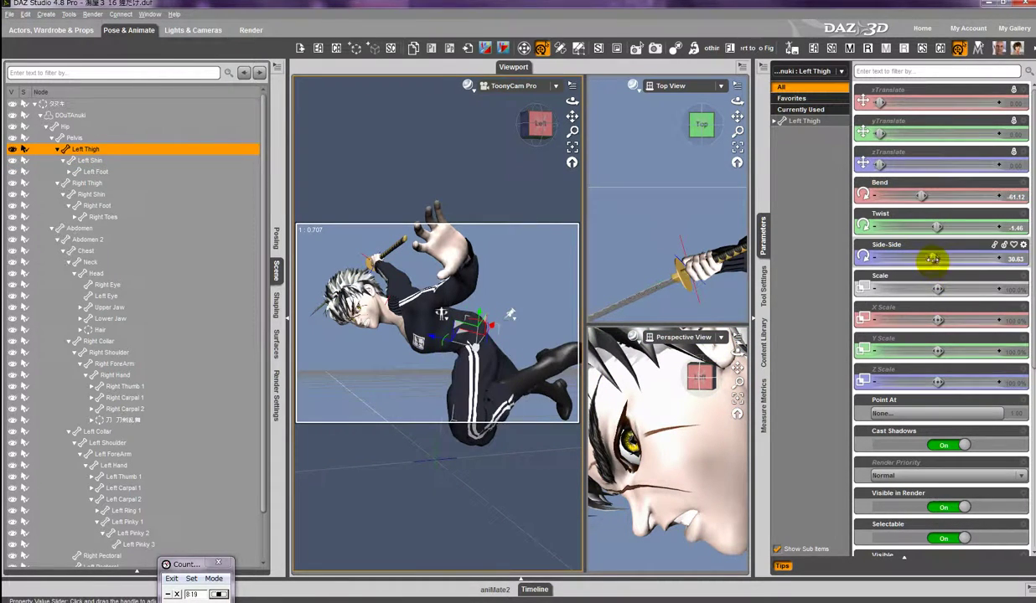
left_click_drag(952, 256, 957, 254)
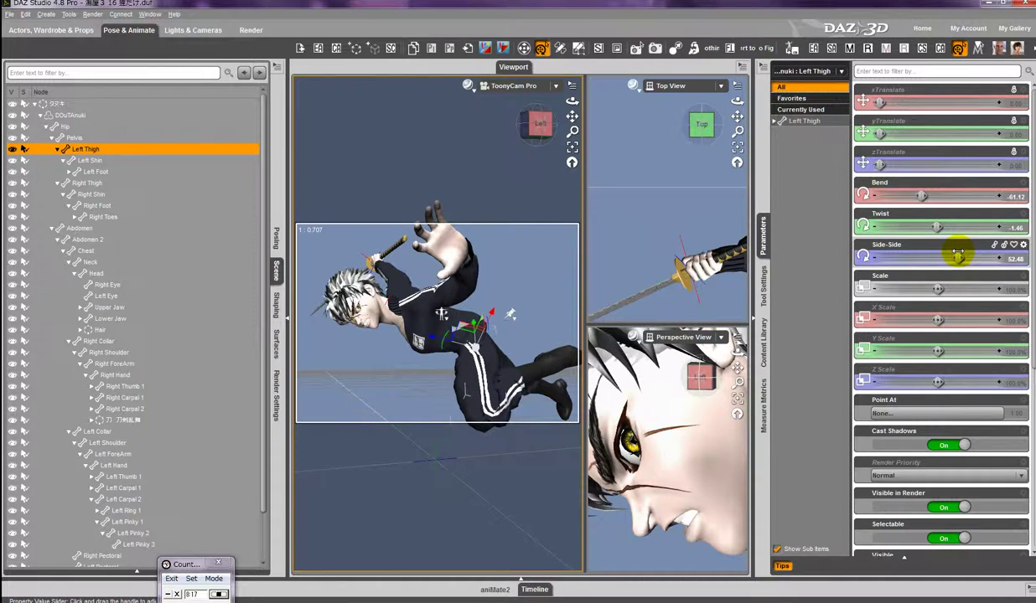
left_click(717, 351)
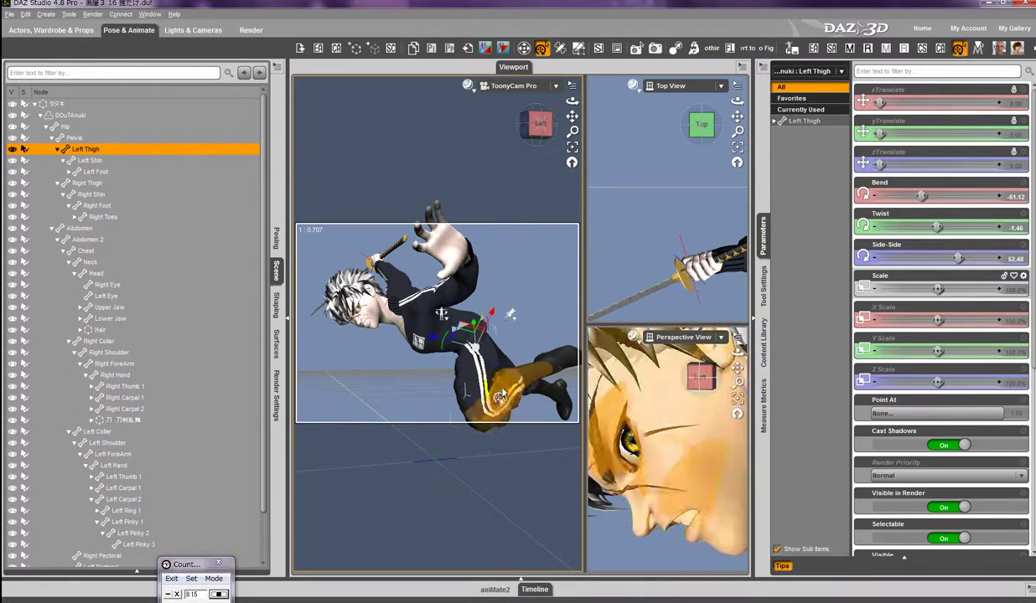
left_click_drag(922, 194, 925, 194)
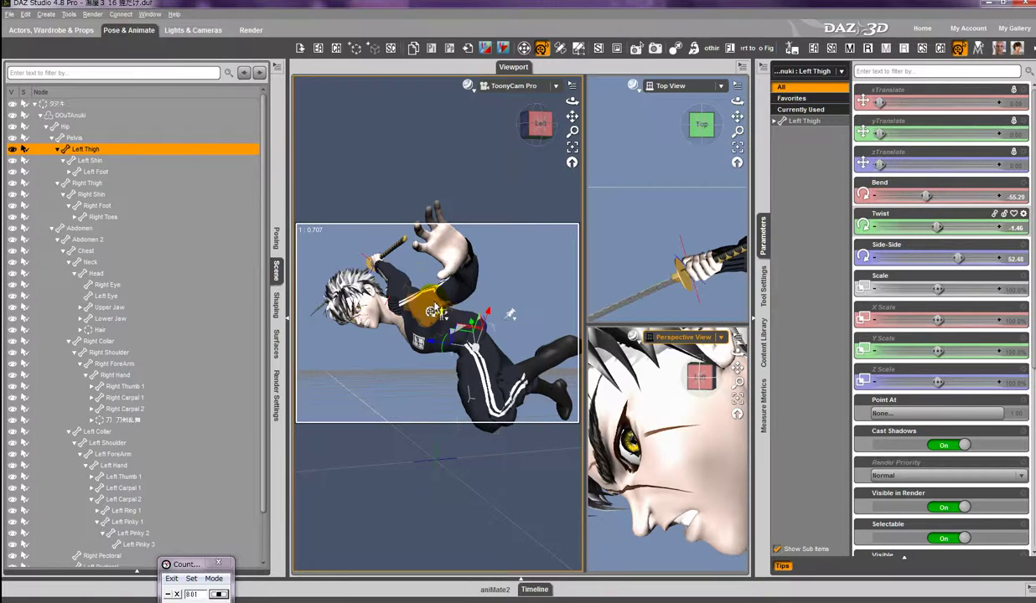
- Rotate the left collar to Front-Back 23.29 and Bend 29.01, and lower the left shoulder's Bend to about -46.17
left_click(422, 300)
left_click_drag(938, 227, 959, 258)
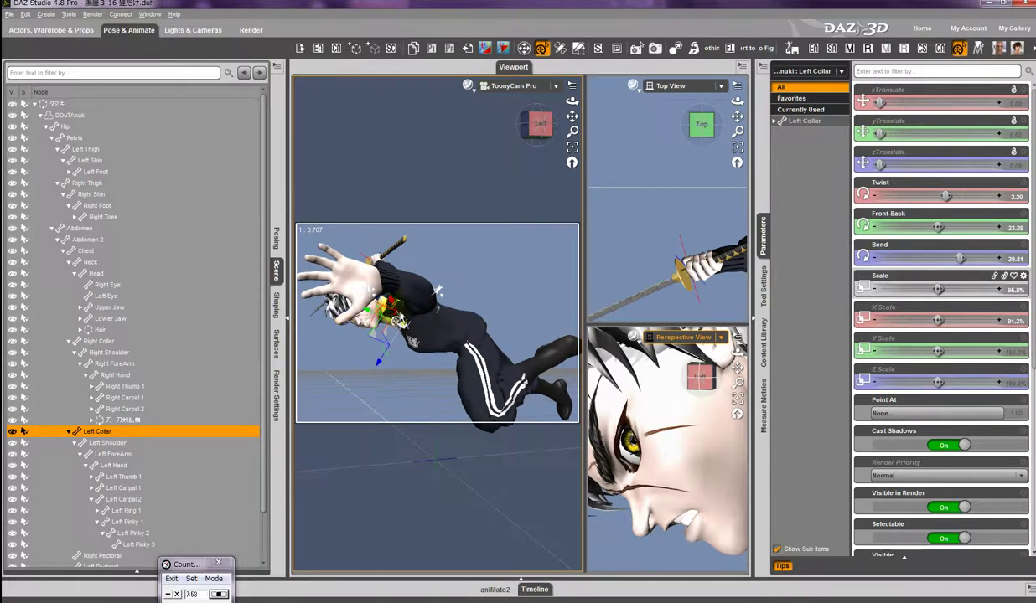
left_click(417, 308)
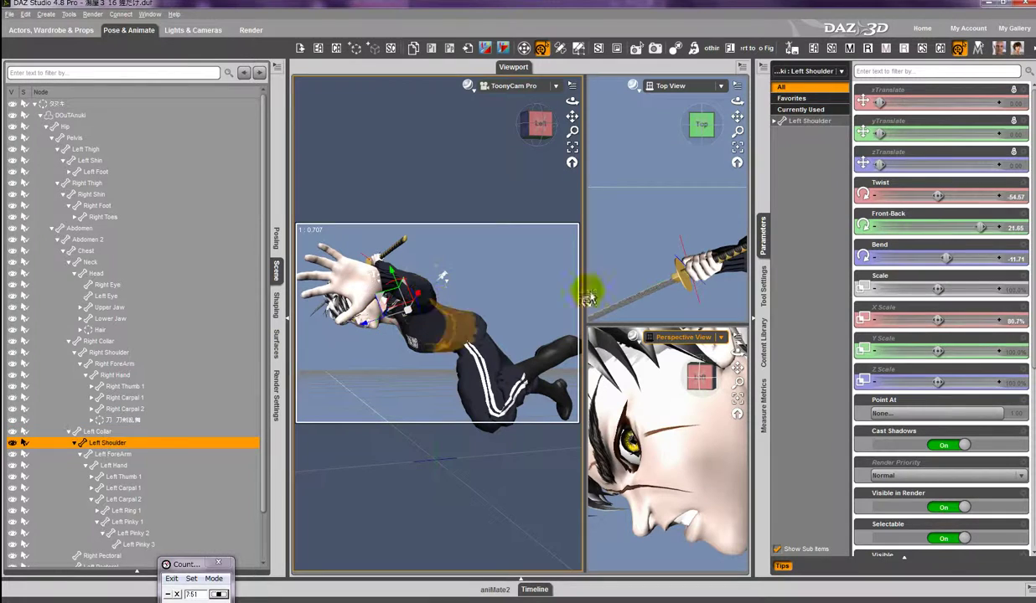
left_click_drag(936, 227, 910, 259)
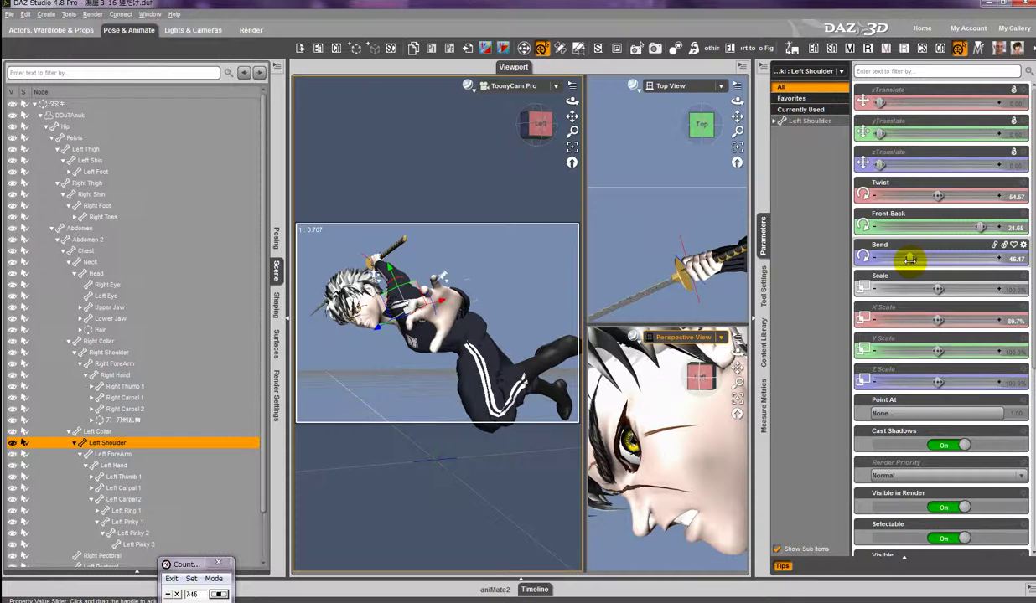
- Set the left collar's Front-Back to about -0.32 and its Bend to about 46.84
left_click(93, 431)
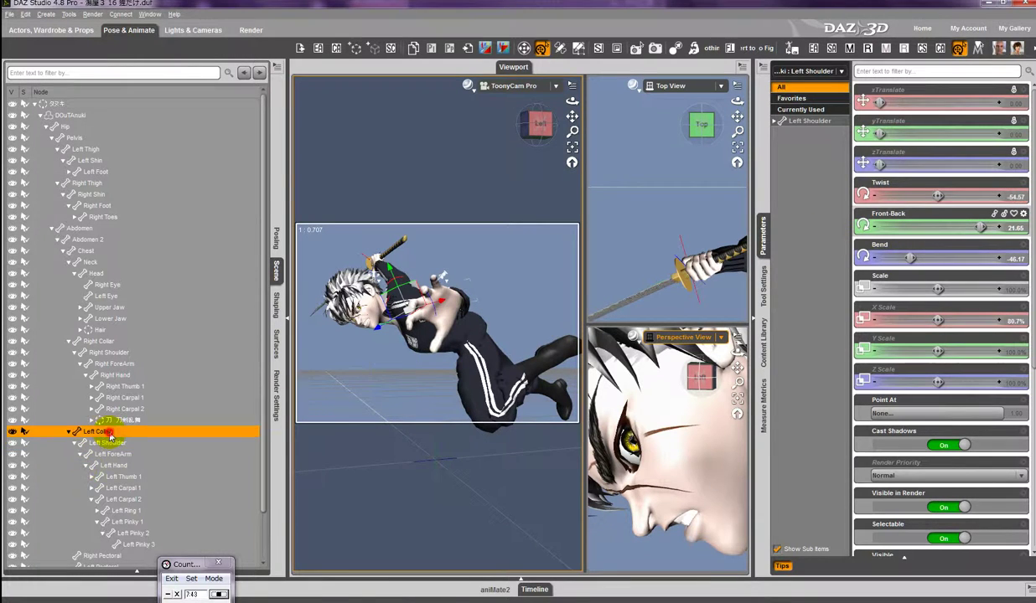
left_click_drag(936, 226, 913, 226)
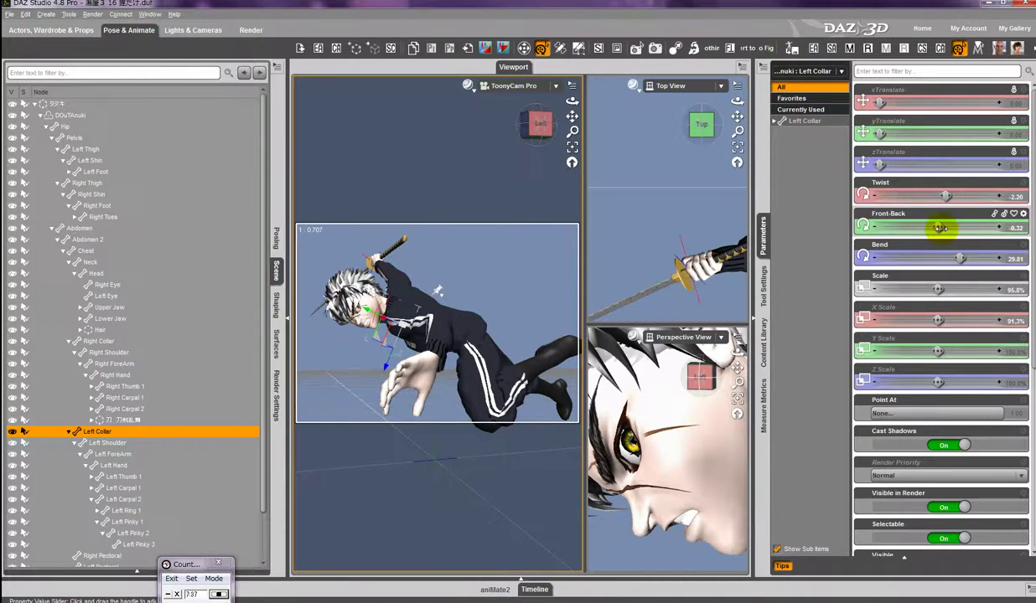
left_click_drag(938, 258, 991, 261)
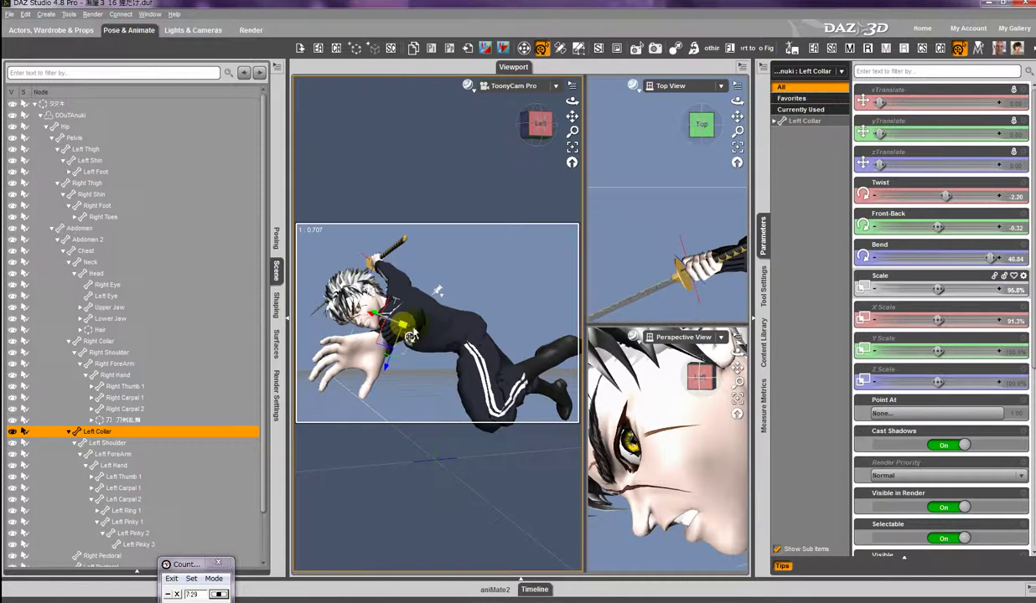
- Lower the left shoulder's Bend to -75 and set the left forearm's Bend to 20 so the arm reaches outward
left_click(419, 328)
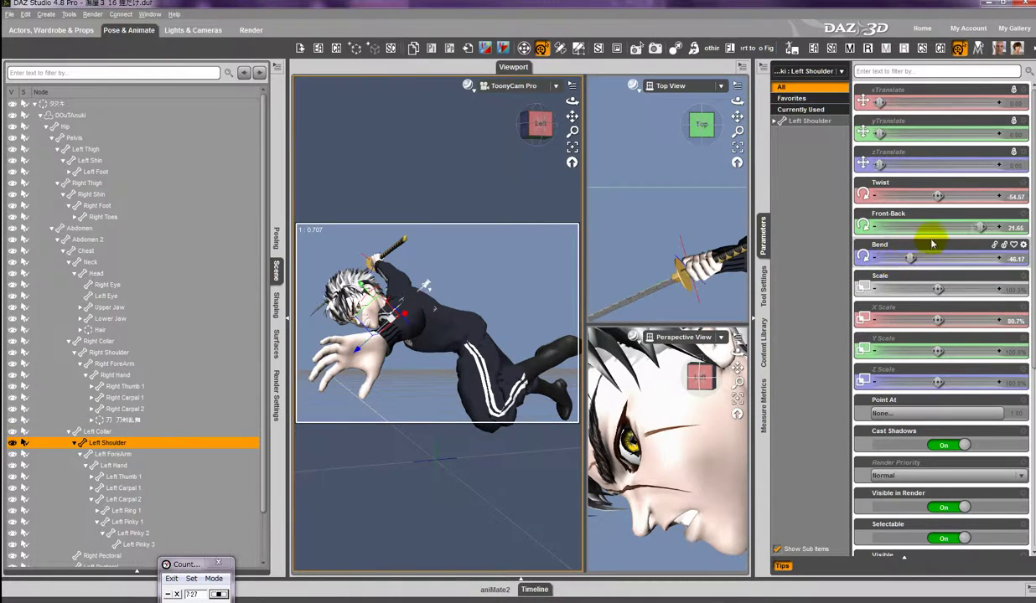
left_click_drag(941, 258, 856, 275)
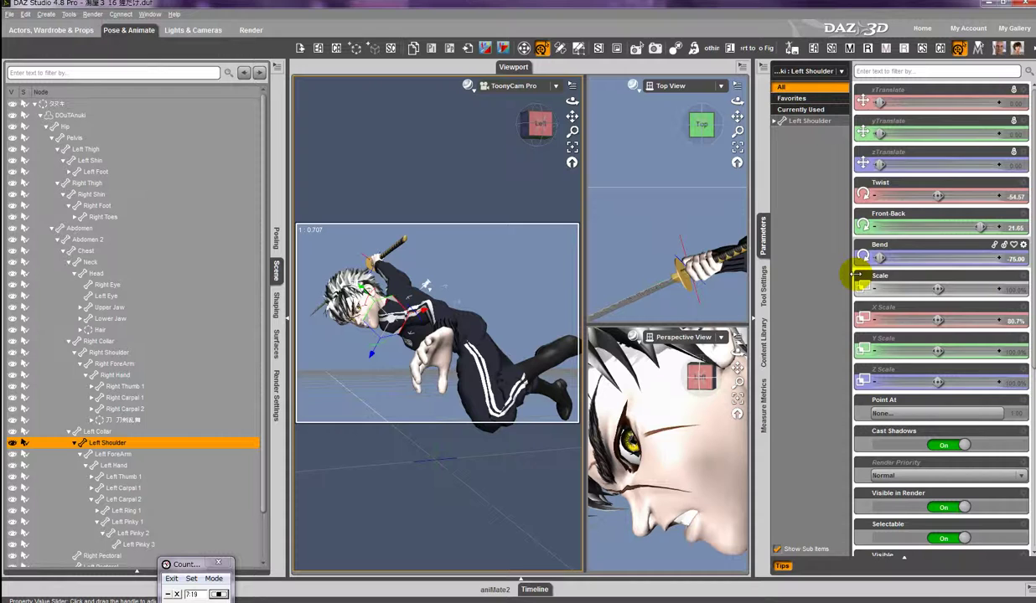
left_click(428, 317)
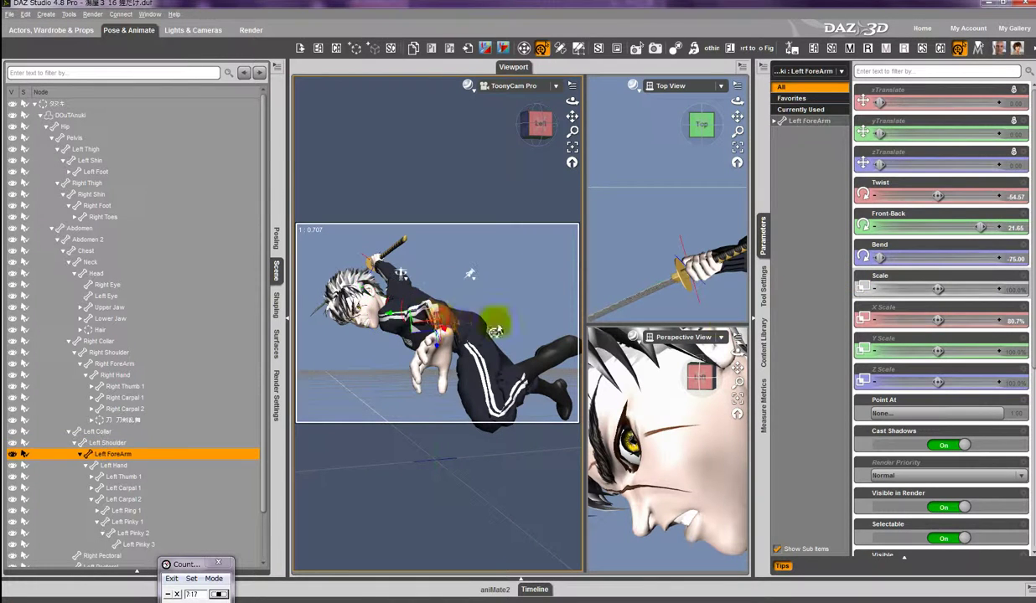
left_click_drag(954, 227, 999, 227)
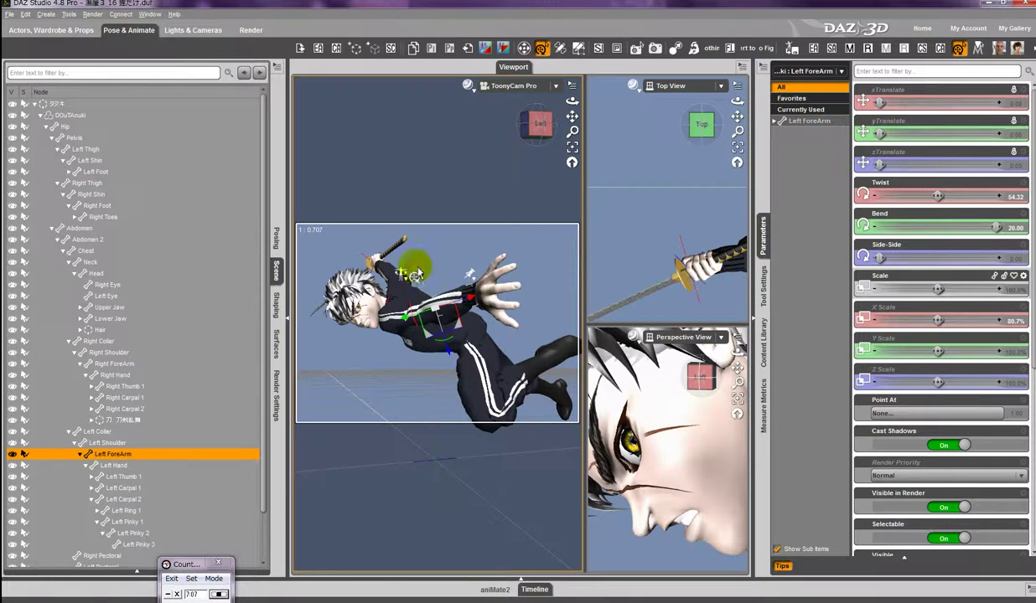
- Set the right forearm's Bend to 0
left_click(373, 270)
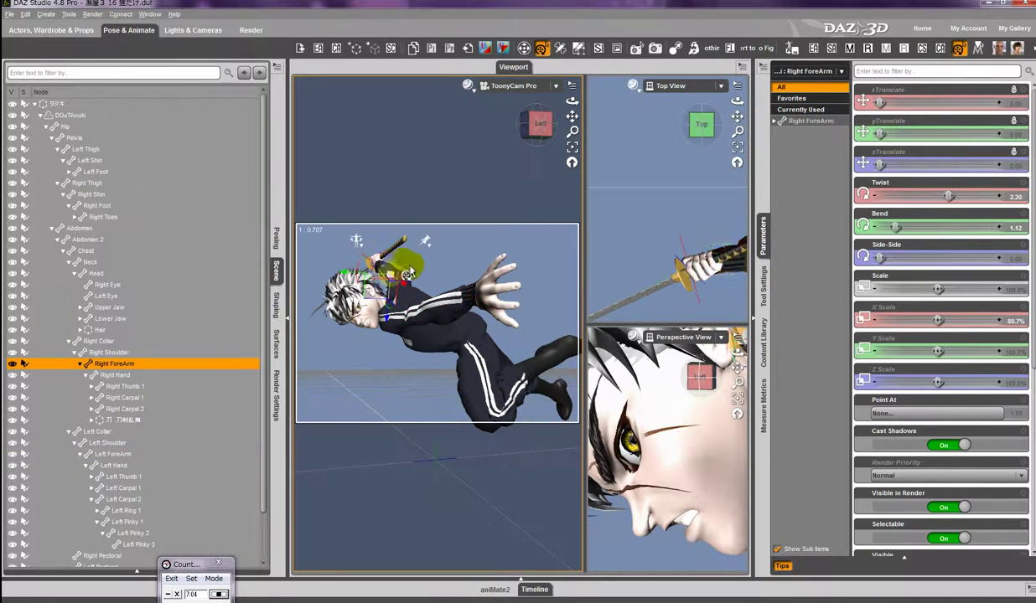
left_click(1013, 229)
type("0")
key("Return")
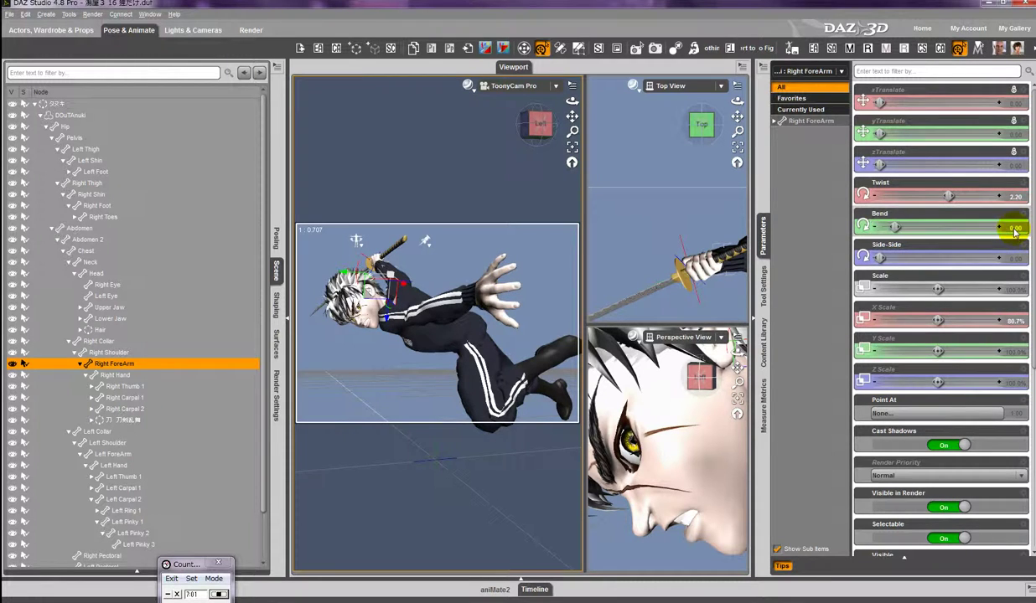
- Raise the sword arm by setting the right collar's Twist to 15 and Front-Back to about -10.74
left_click(491, 374)
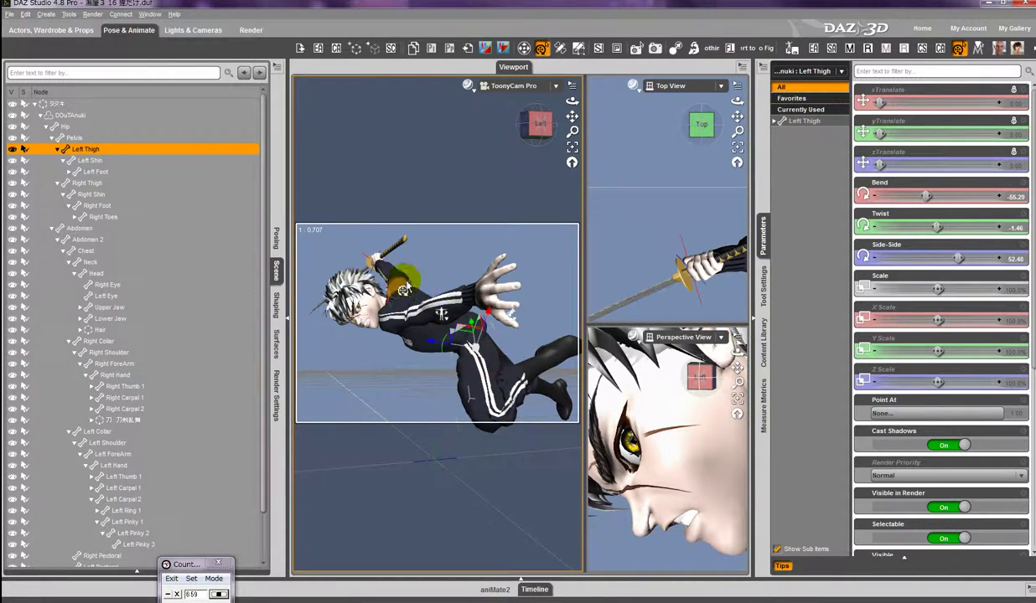
left_click(408, 273)
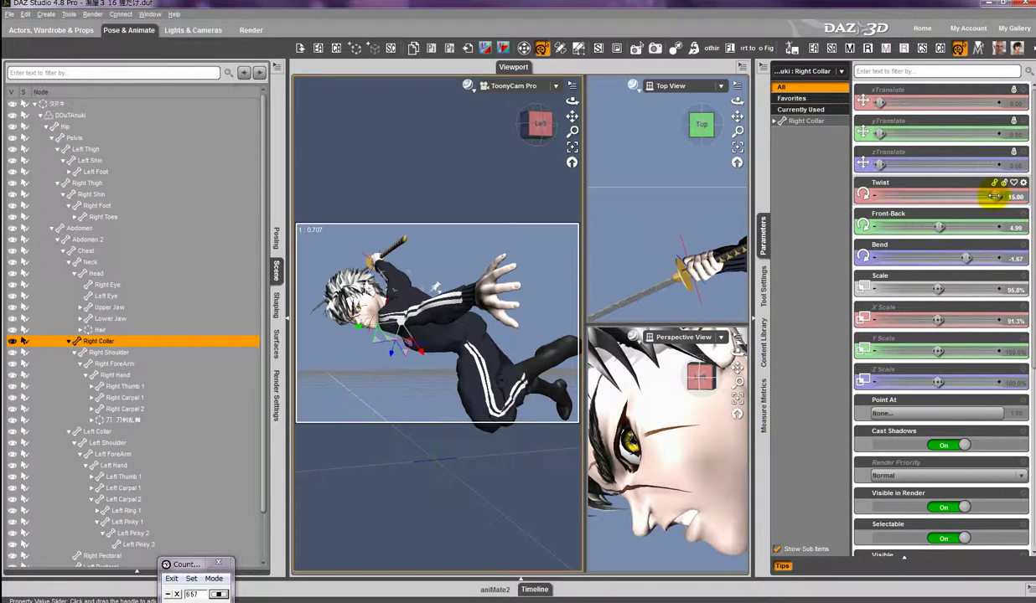
left_click_drag(1013, 196, 1011, 198)
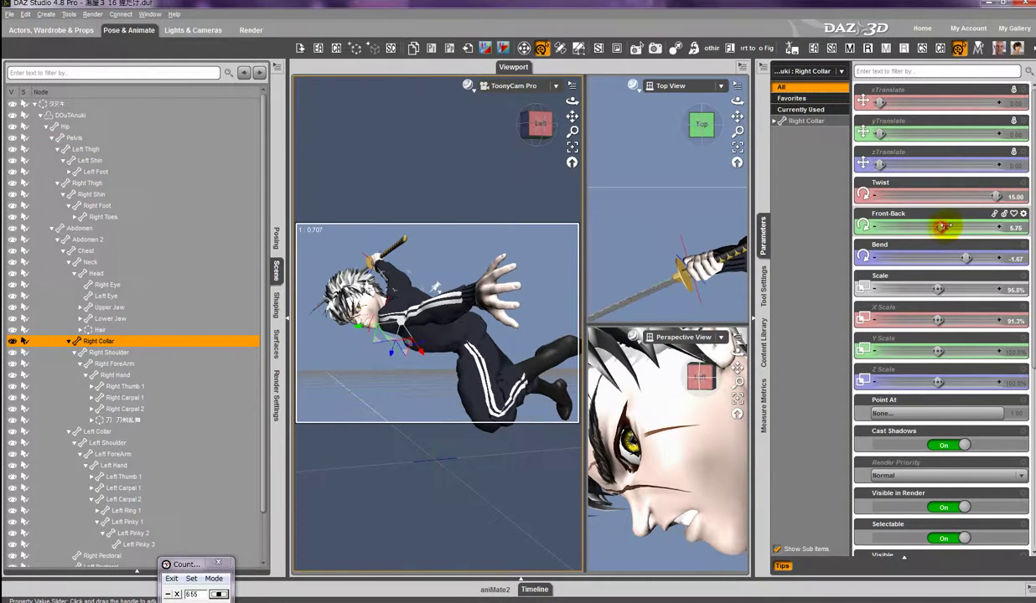
left_click_drag(942, 227, 894, 225)
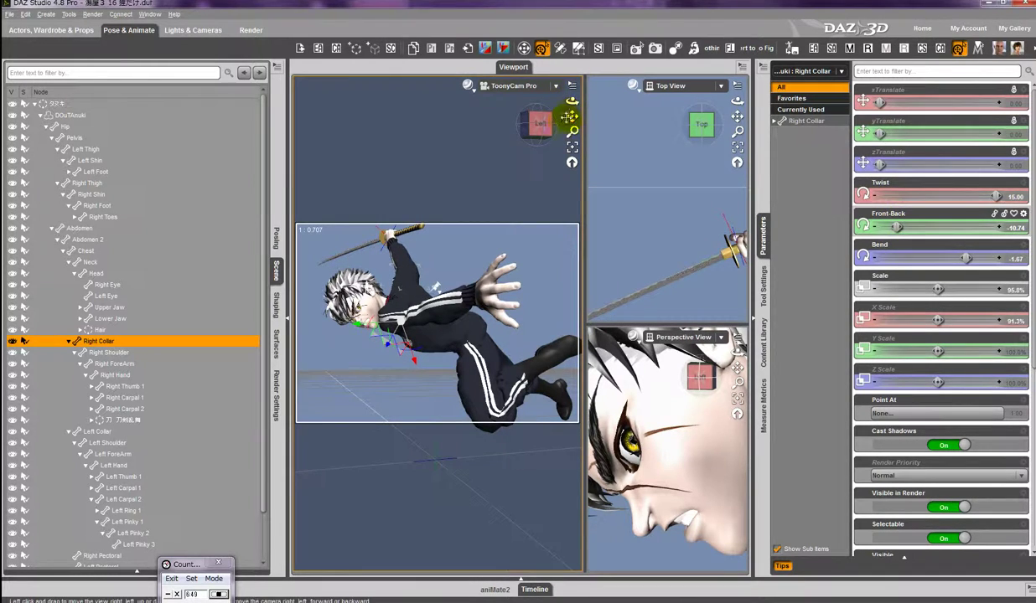
left_click_drag(569, 117, 521, 295)
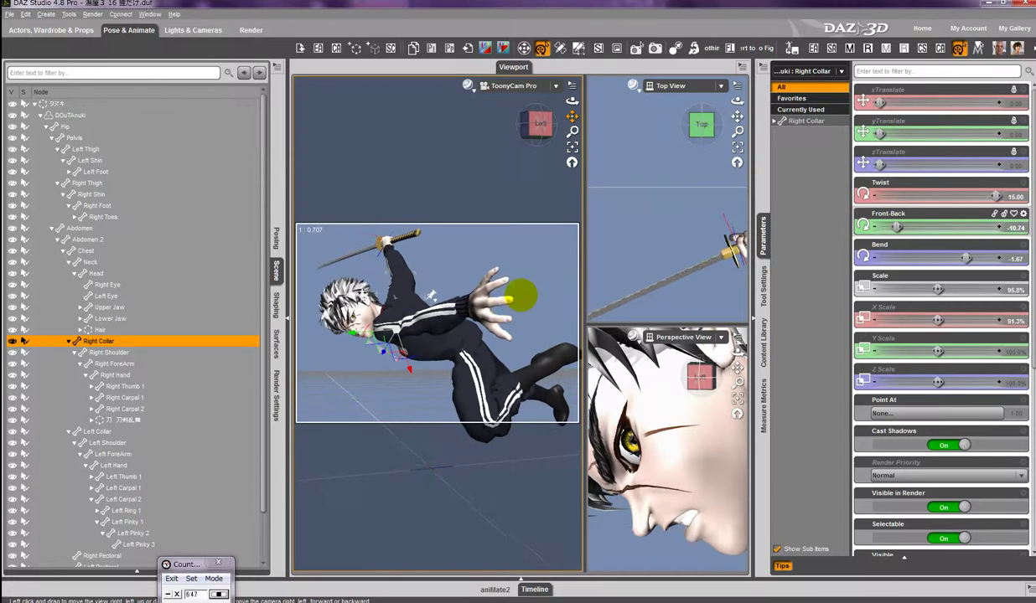
- Relax the left hand's fingers with its pose controls, setting Left Hand Grasp to 0.29 and Left Hand Straighten to 0.17
left_click(472, 321)
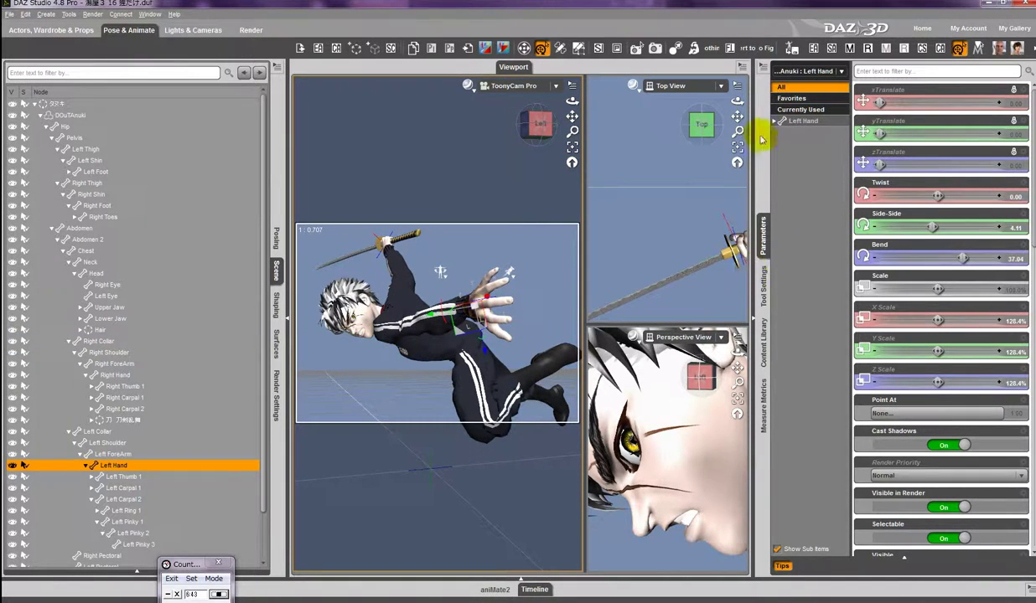
left_click(775, 123)
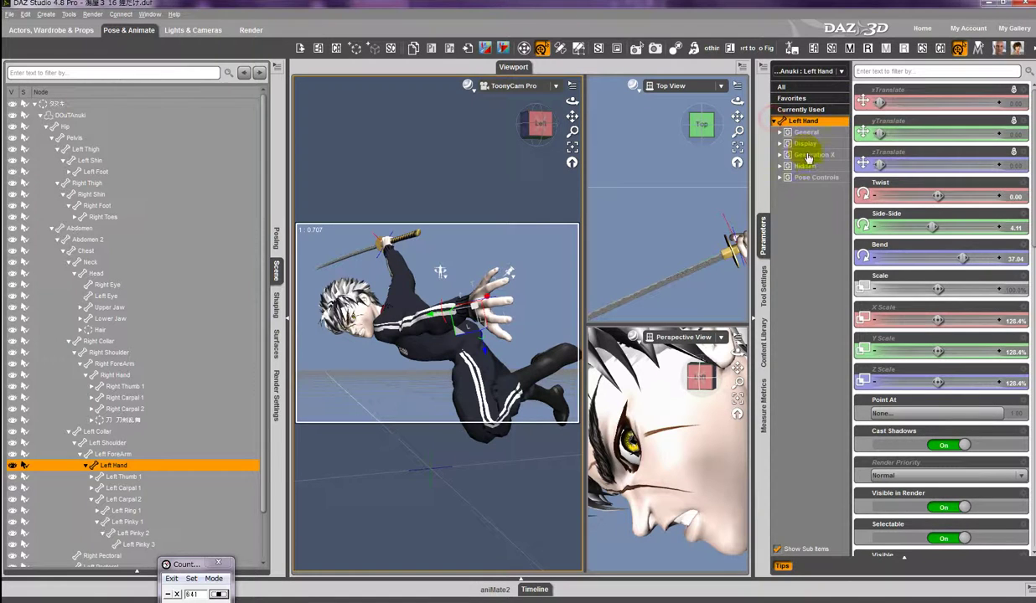
left_click(813, 177)
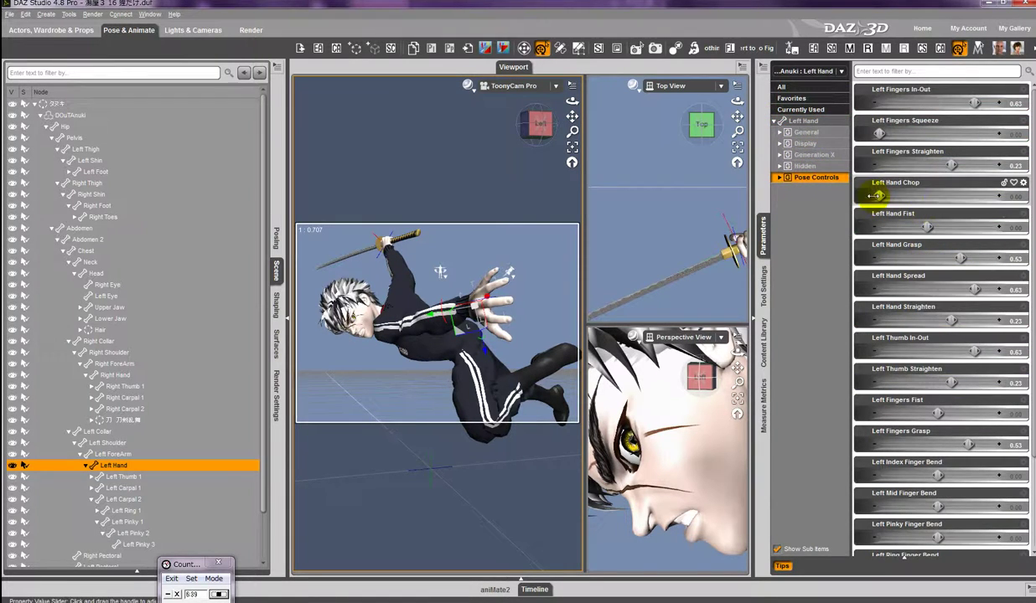
left_click_drag(878, 195, 841, 192)
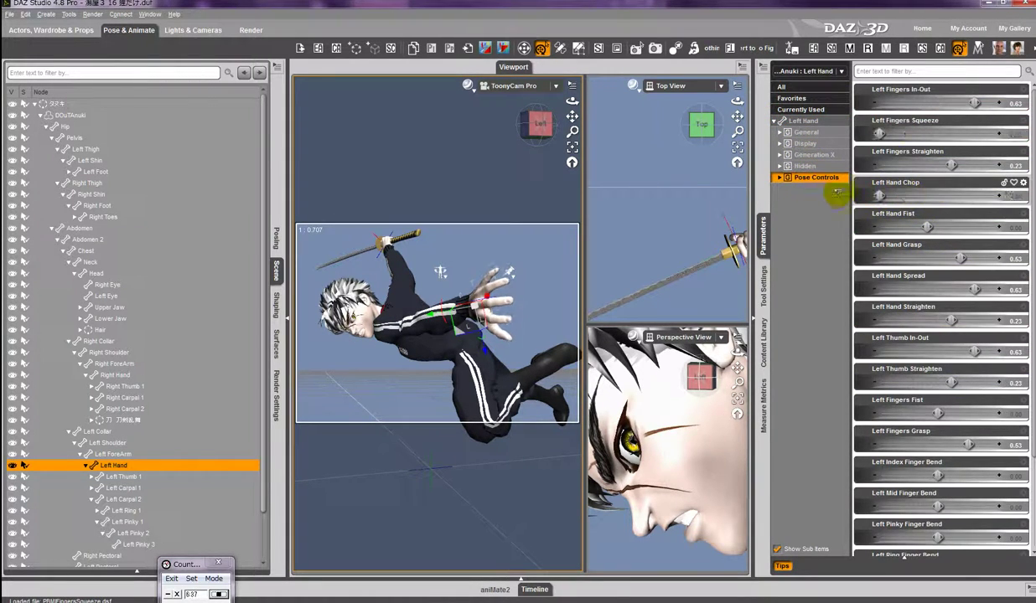
left_click_drag(928, 137, 900, 137)
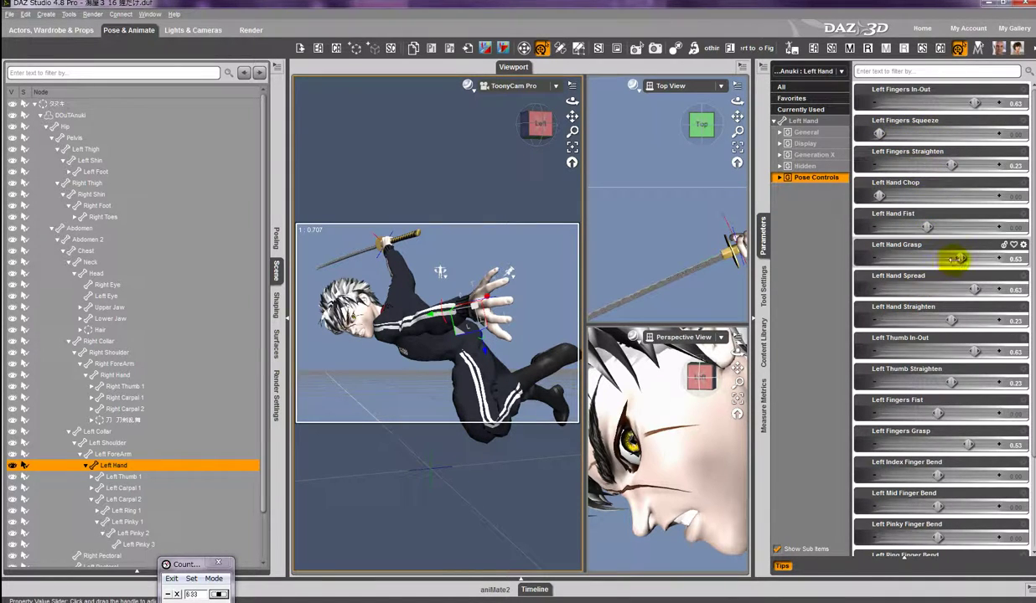
left_click_drag(960, 259, 940, 258)
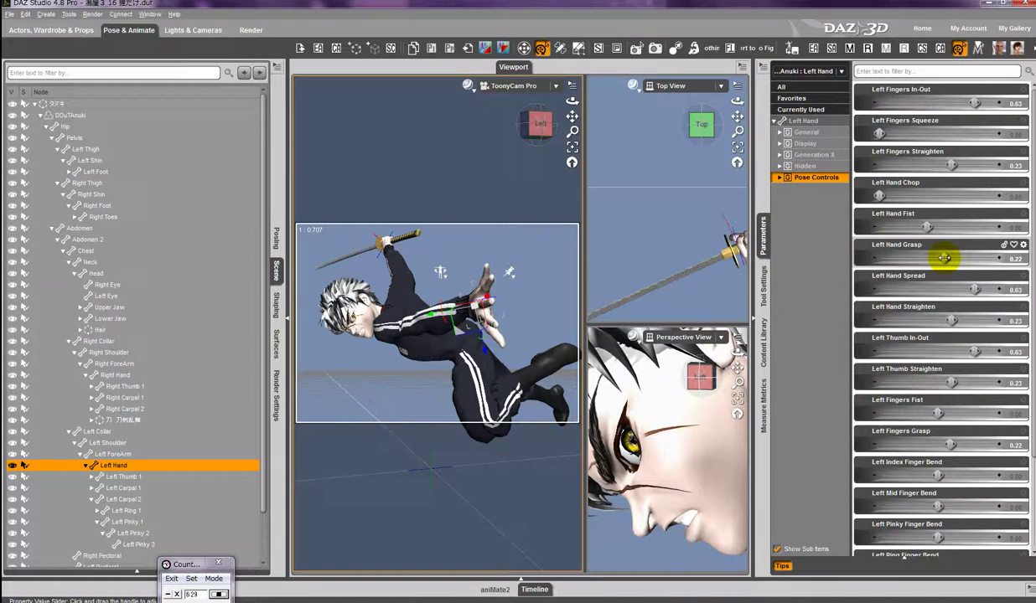
left_click_drag(947, 259, 949, 259)
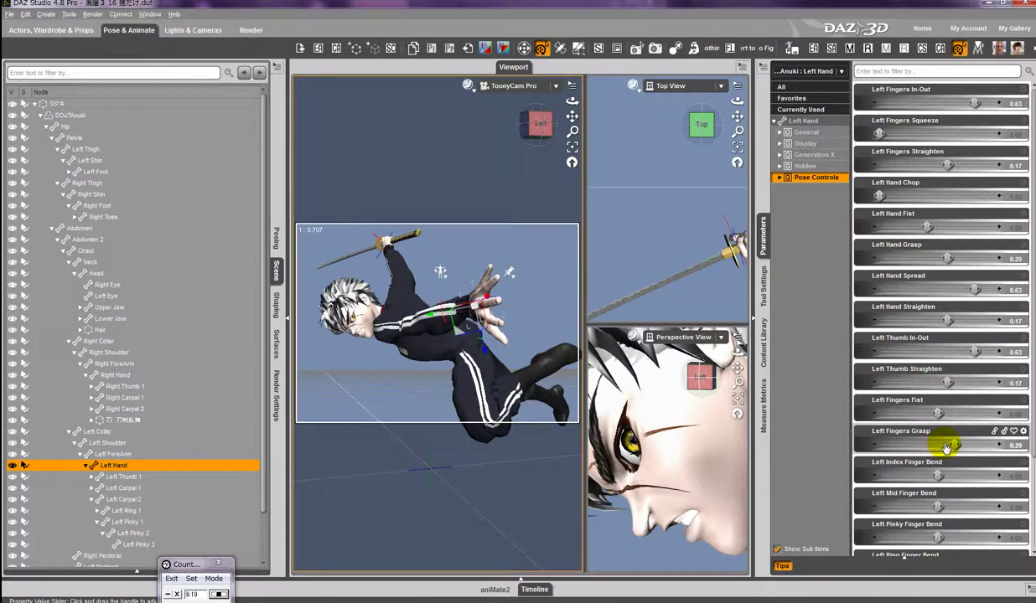
- Set Left Thumb In-Out to 0.23 and try a higher Left Thumb Straighten value of about 0.93
scroll(940, 483, "down", 3)
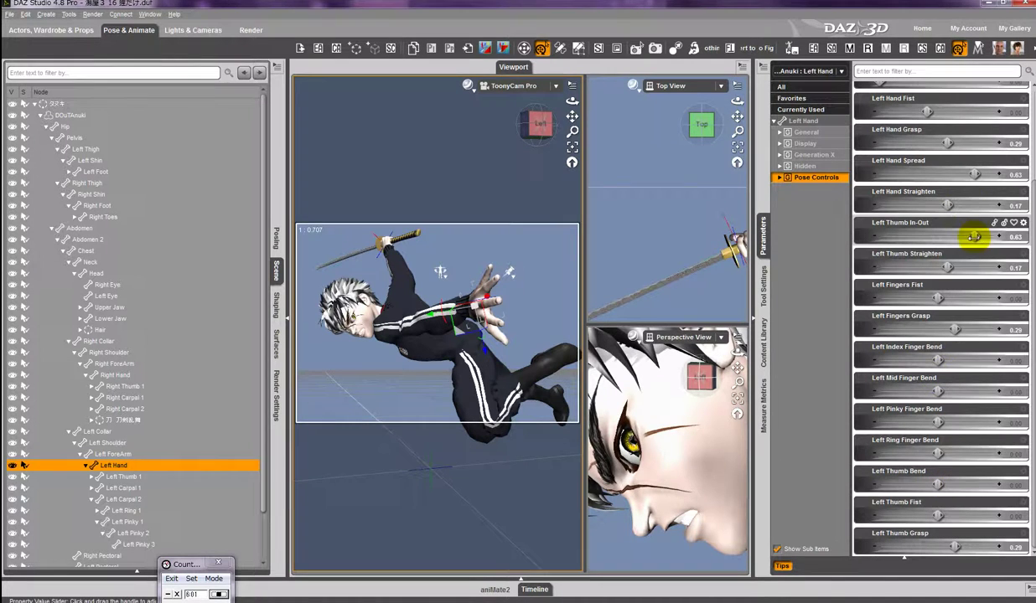
left_click_drag(973, 237, 979, 268)
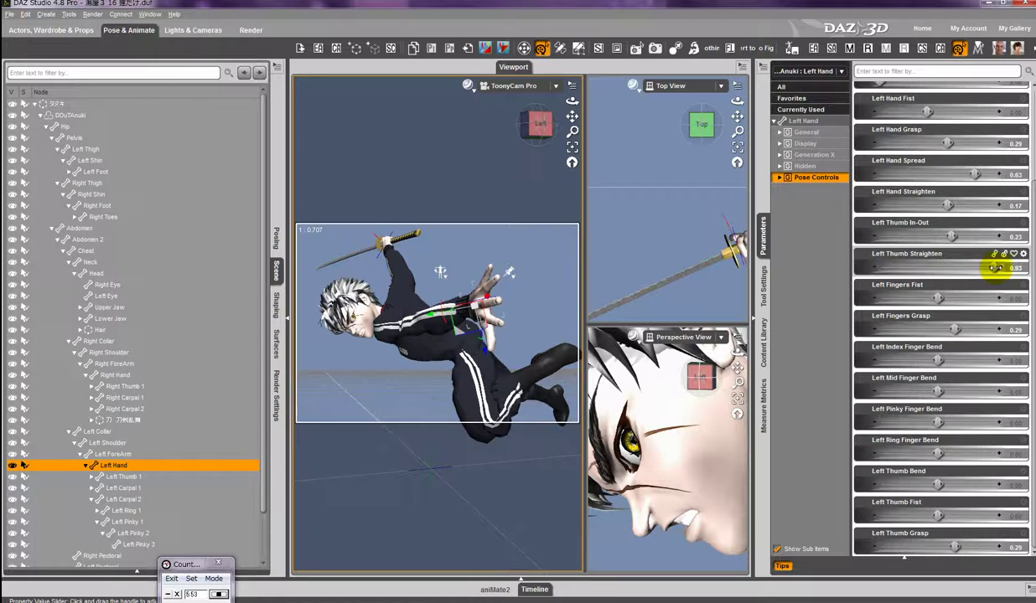
left_click_drag(1018, 272, 926, 254)
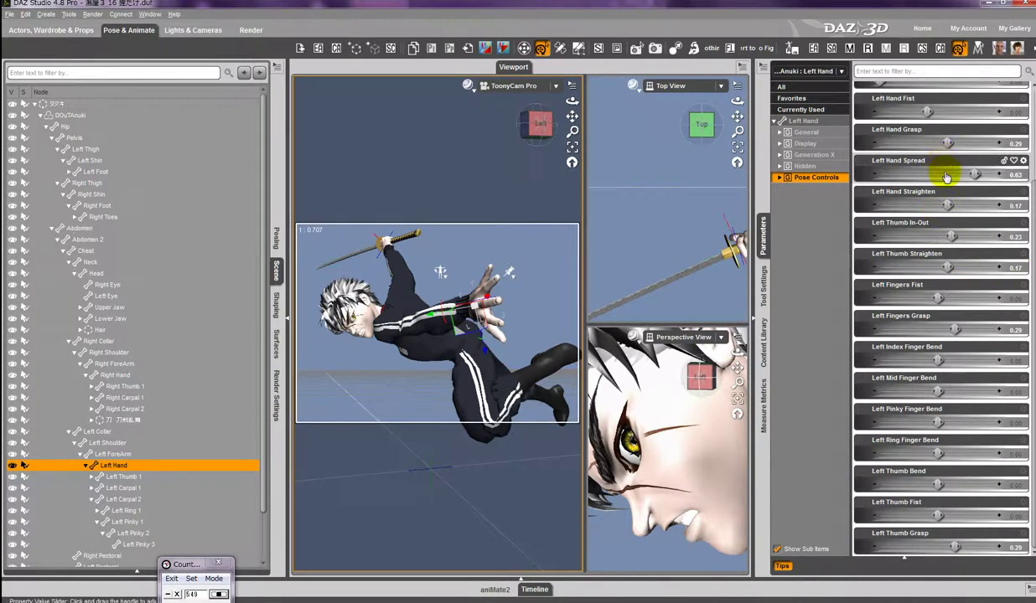
left_click(781, 87)
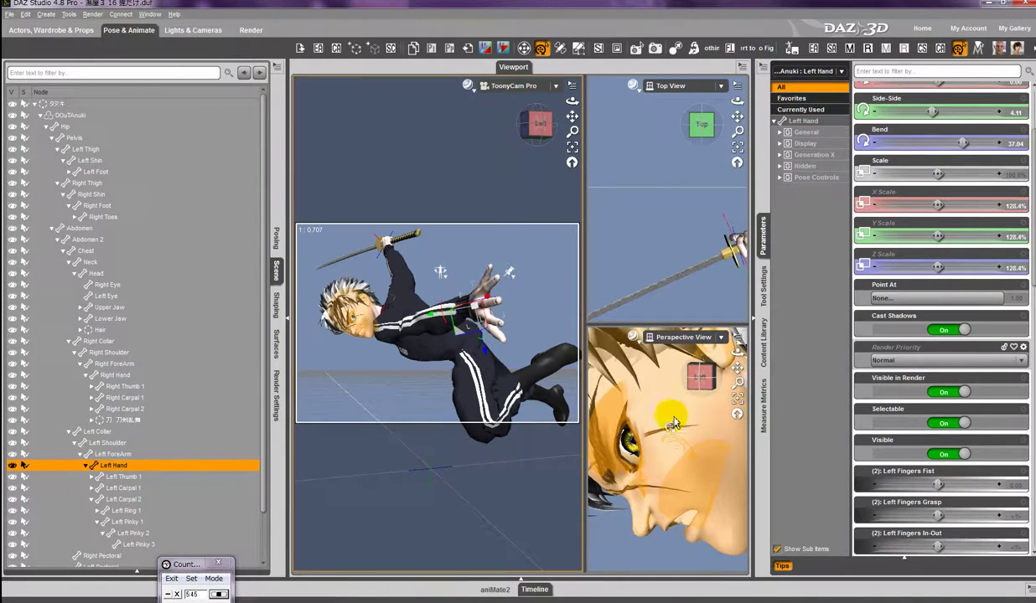
- Spread the left thumb's base joint by setting Left Thumb 1's Up-Down to about 38.80 and its Bend to -30
left_click(737, 398)
left_click_drag(699, 388, 518, 289)
scroll(669, 413, "up", 3)
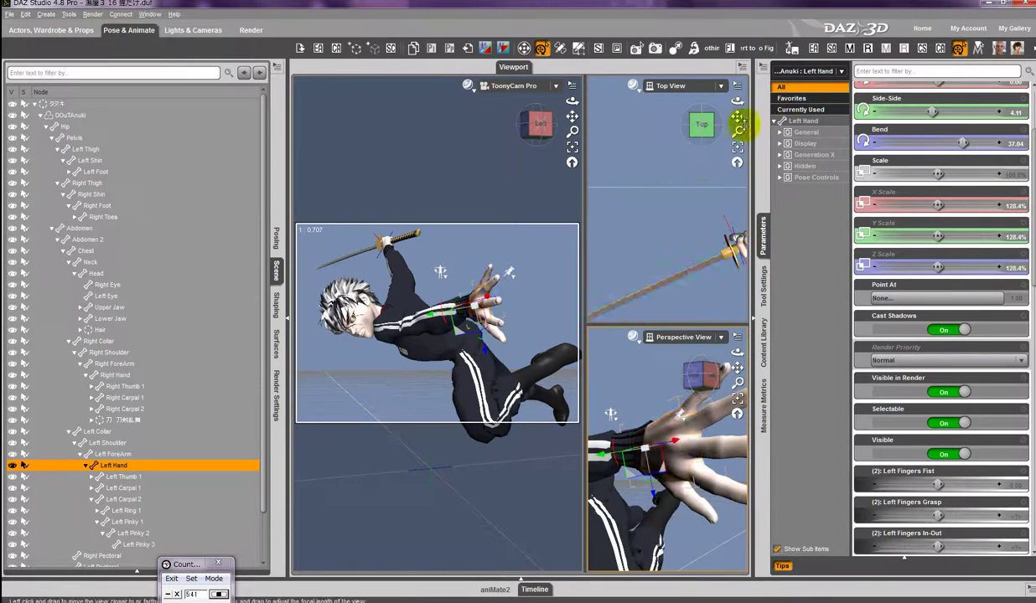
left_click(738, 148)
scroll(694, 203, "up", 3)
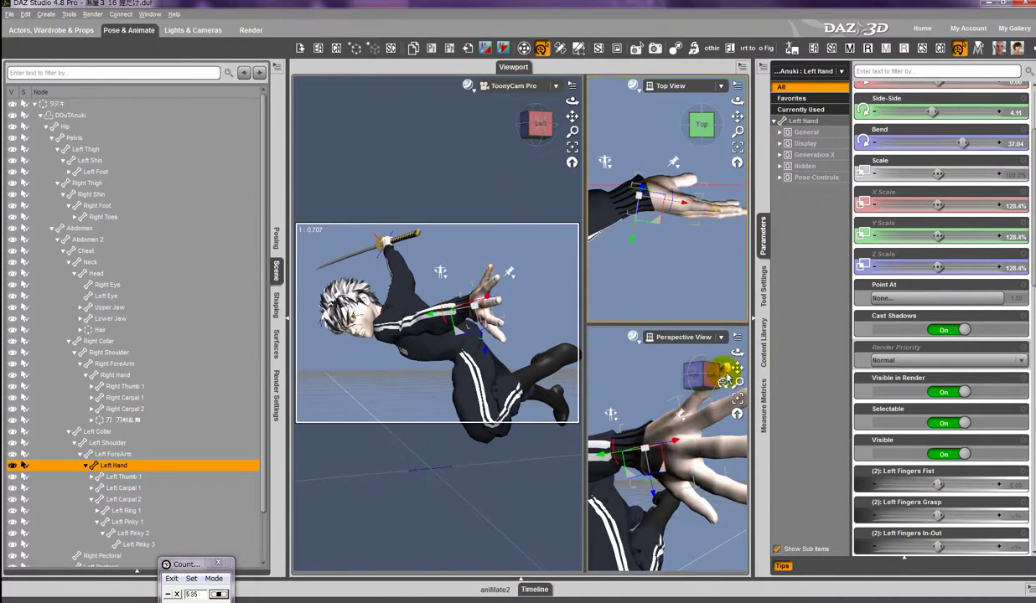
left_click_drag(737, 368, 521, 295)
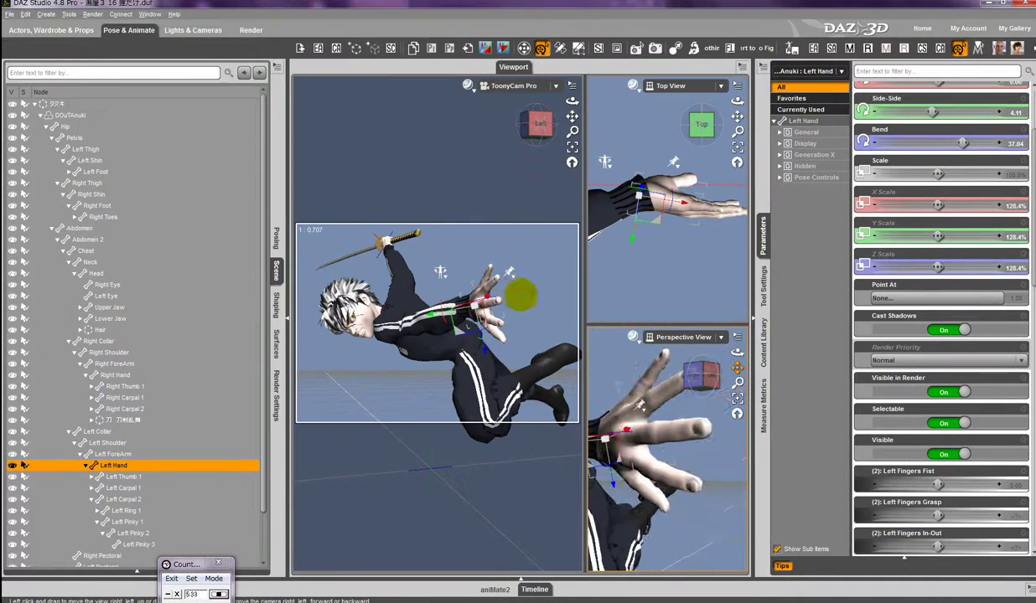
left_click(625, 480)
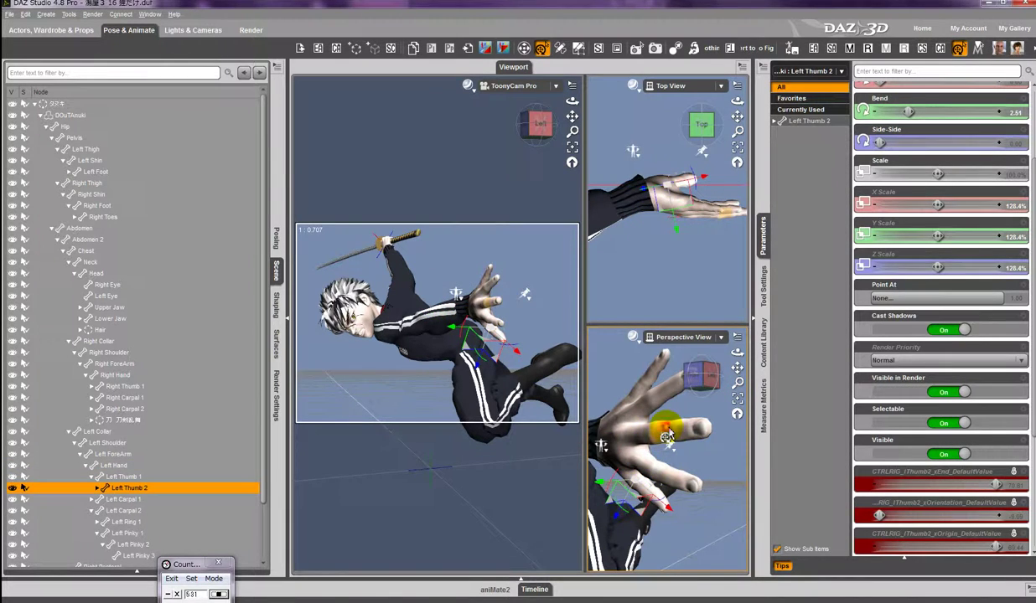
left_click(622, 476)
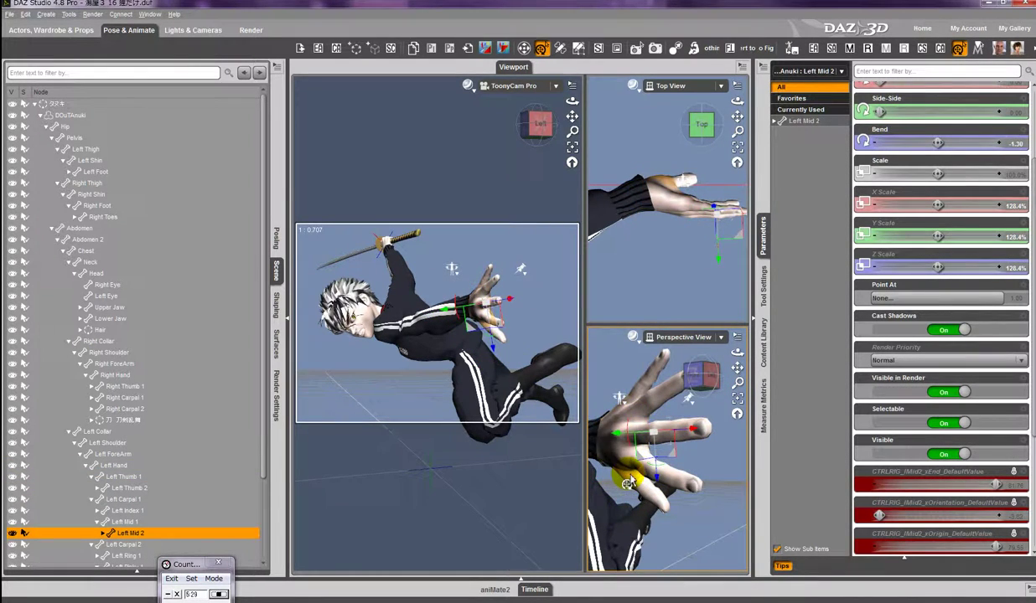
left_click(608, 461)
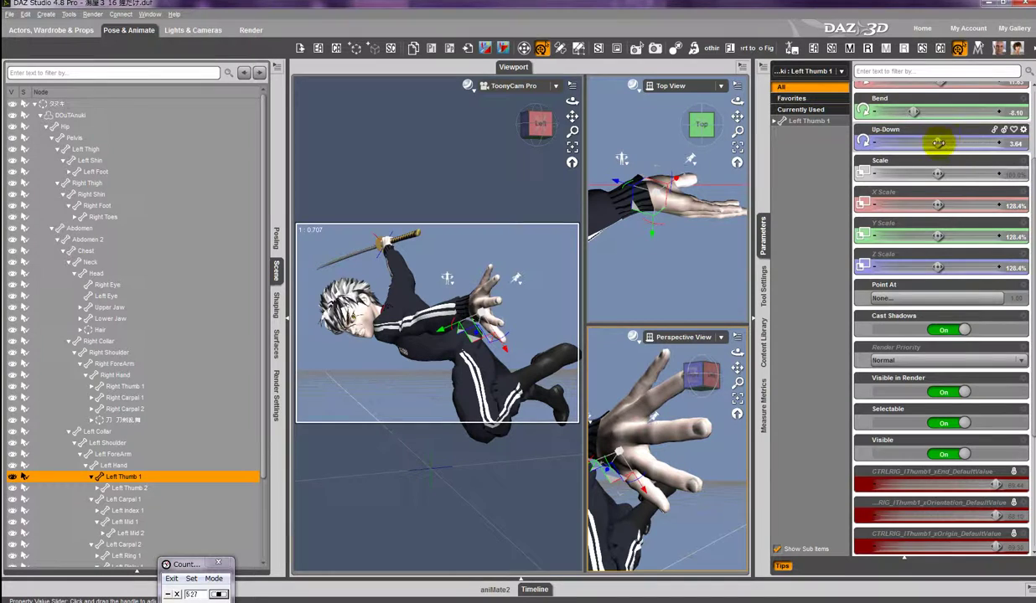
left_click_drag(938, 143, 958, 143)
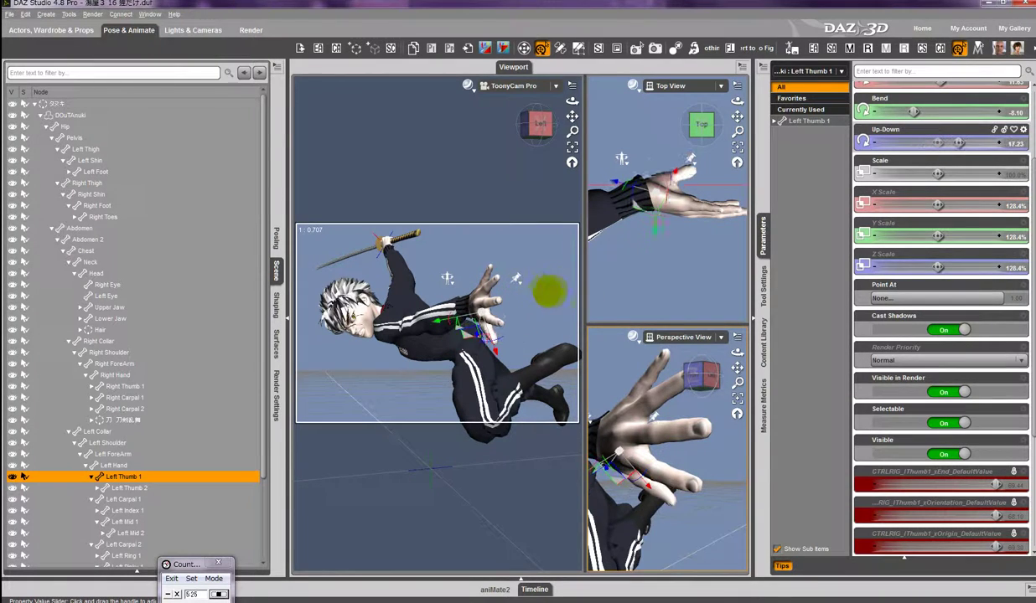
left_click_drag(548, 292, 521, 293)
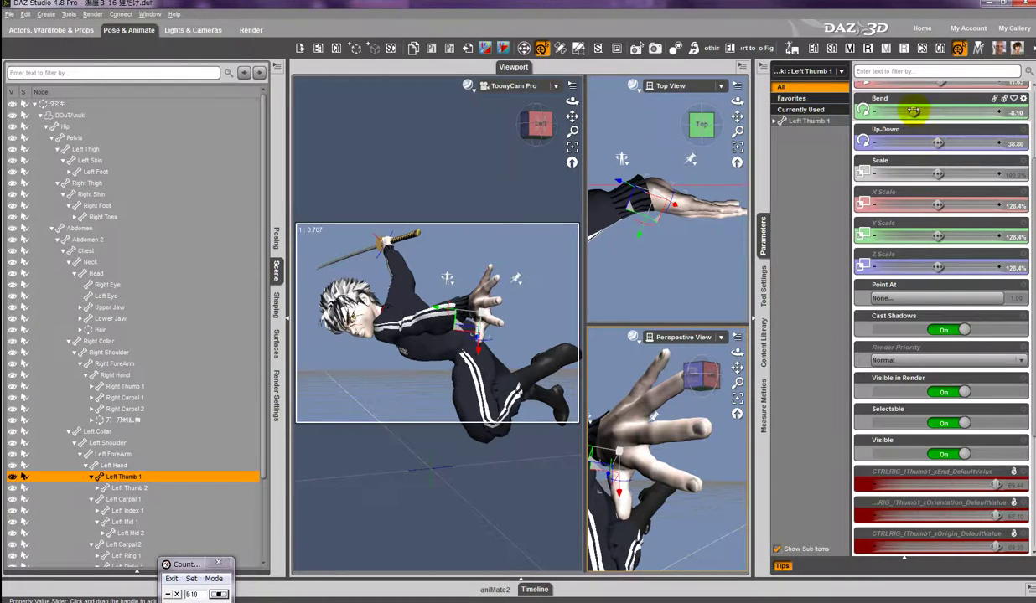
left_click_drag(942, 111, 869, 149)
- Curl the left thumb's tip by setting Left Thumb 3's Bend to about 29.24
left_click(608, 494)
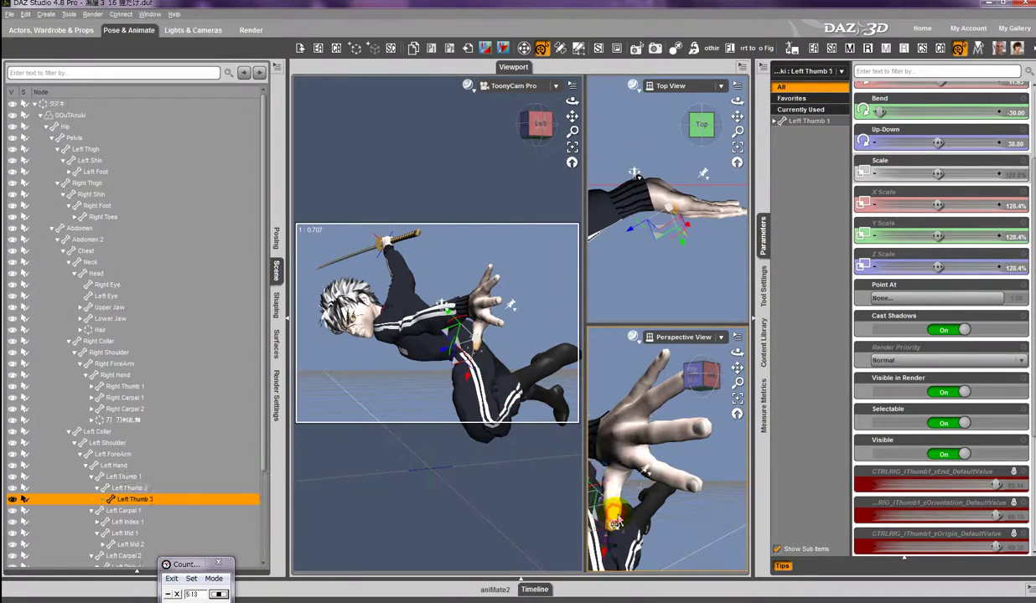
scroll(1012, 108, "up", 3)
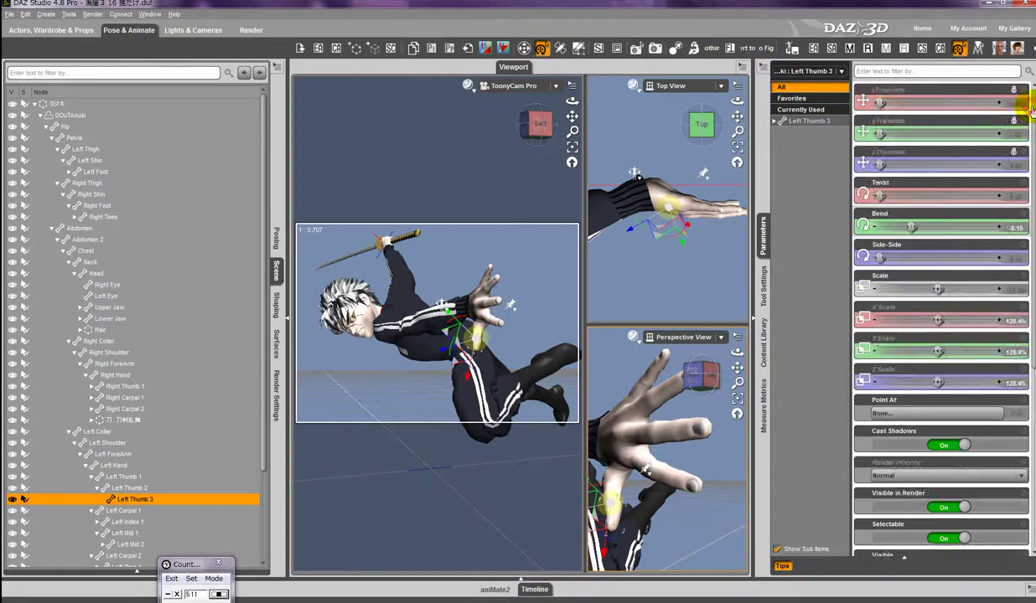
left_click_drag(907, 225, 943, 227)
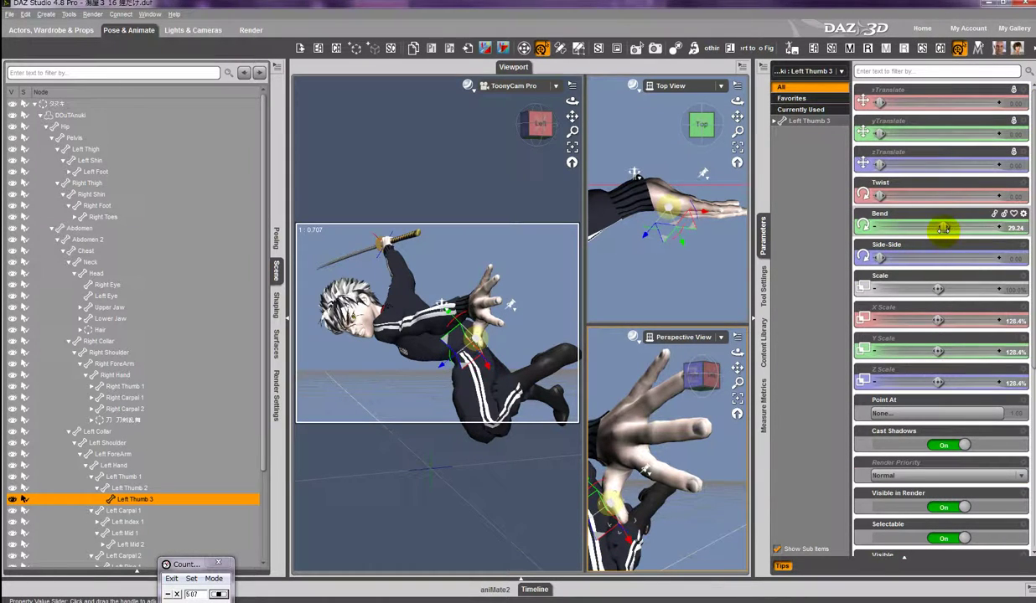
- Set the left hand's Left Fingers Straighten pose control to 1.00
left_click(645, 410)
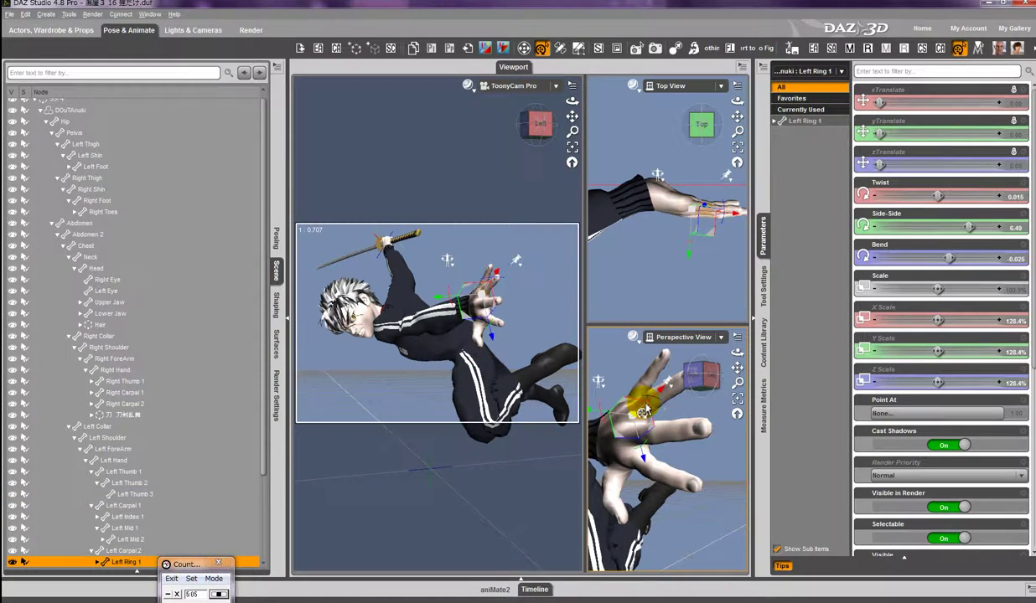
left_click(608, 423)
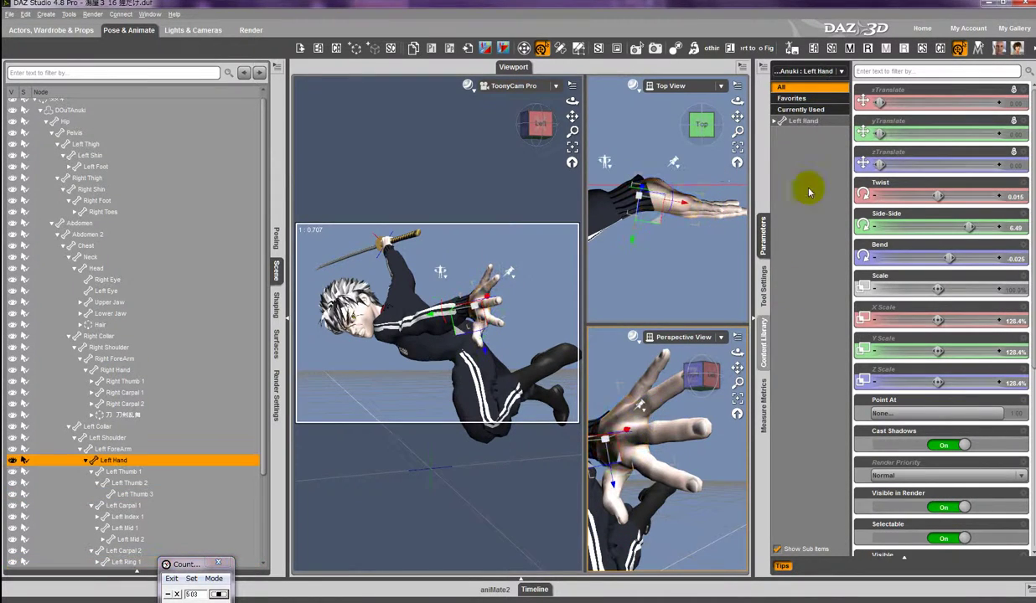
left_click(803, 124)
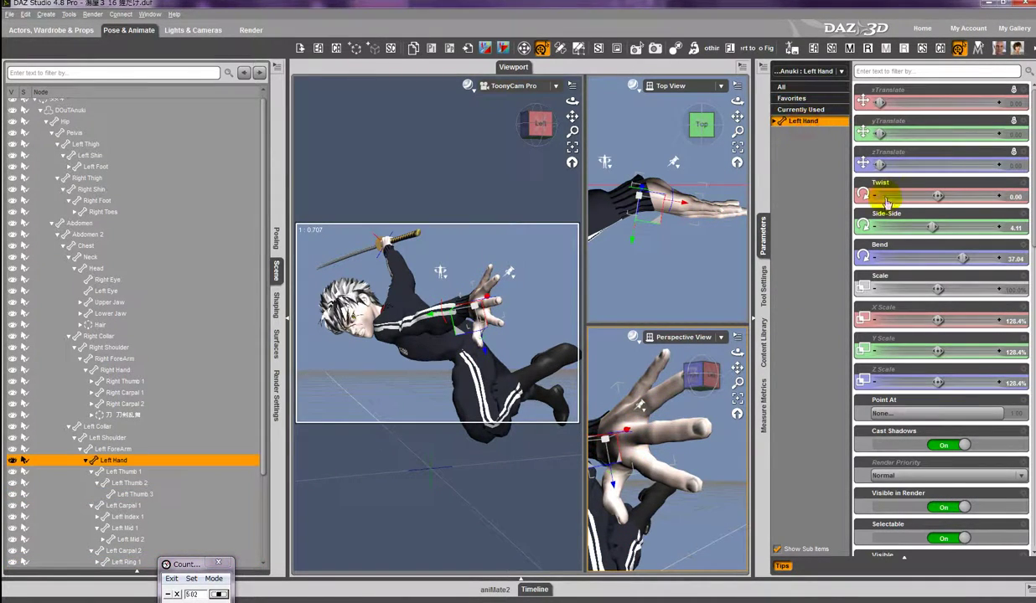
left_click(776, 123)
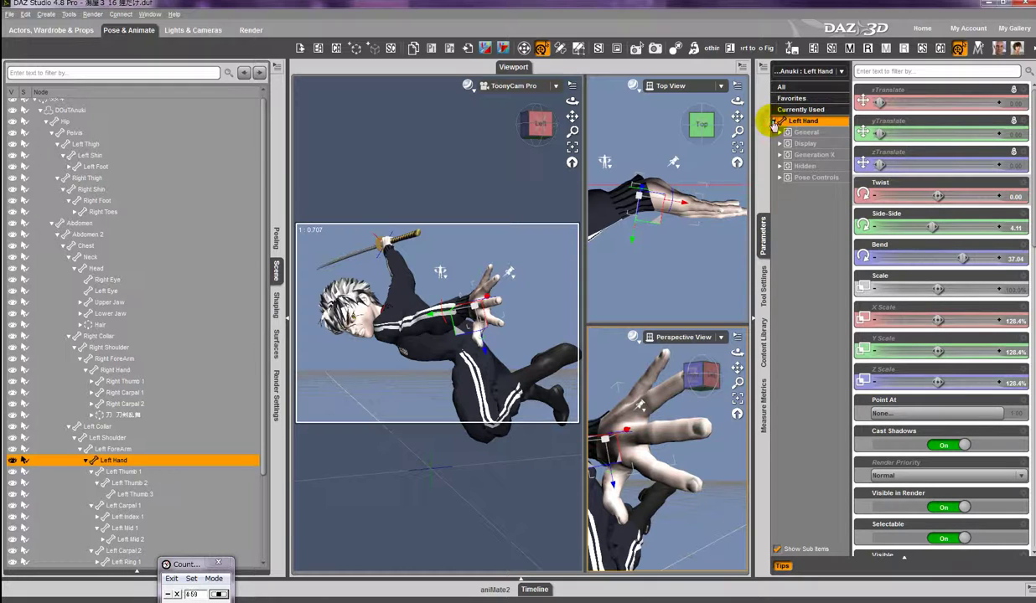
left_click(811, 178)
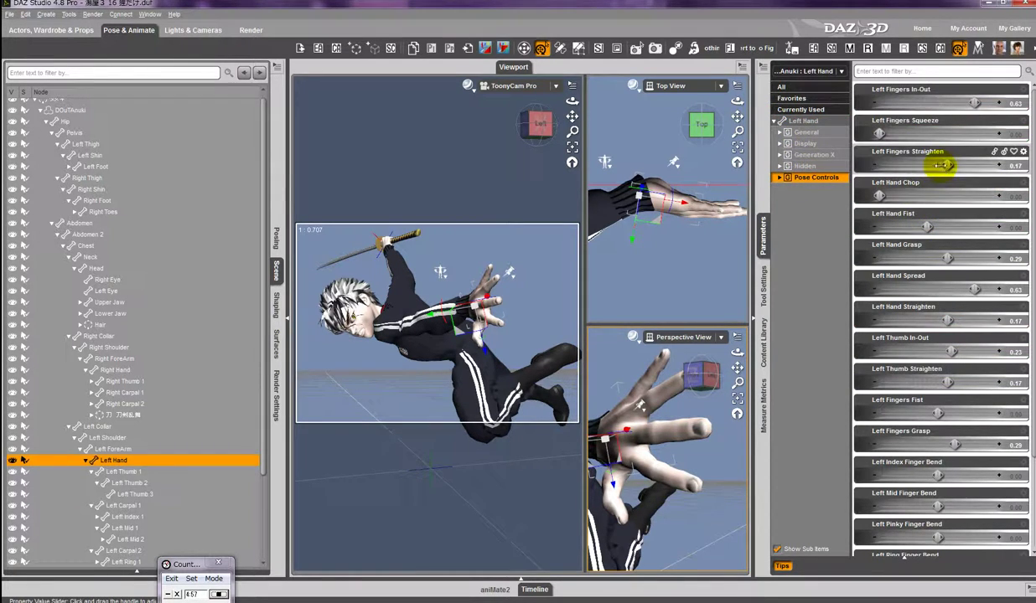
left_click_drag(955, 165, 1015, 167)
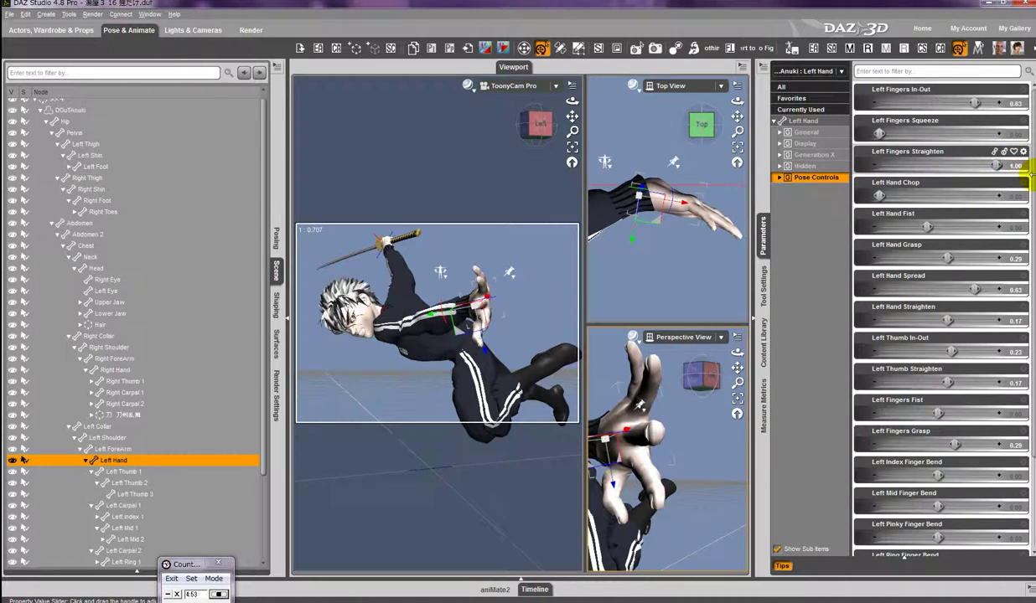
- Repose the left index and middle fingers by setting Left Index 2's Bend to about -17.86 and Left Mid 2's Bend to about -18.34
left_click(641, 369)
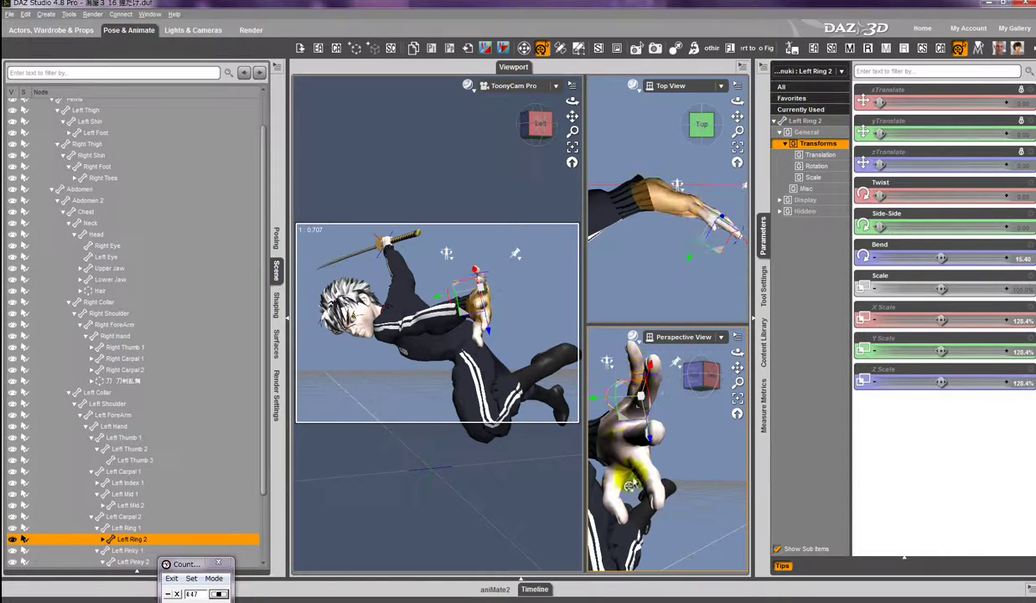
left_click(643, 483)
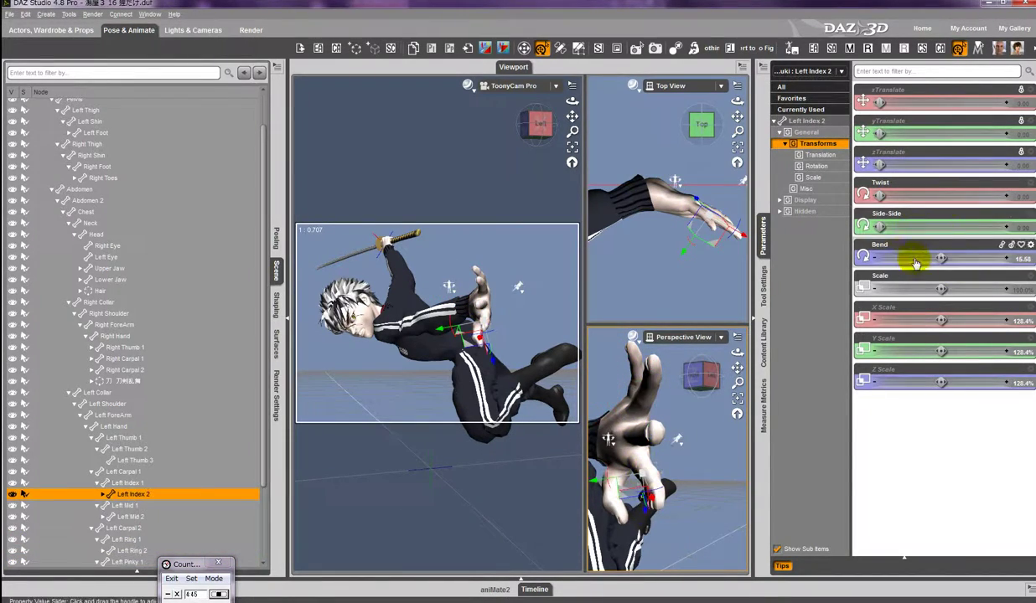
mouse_move(533, 297)
left_mouse_down()
mouse_move(512, 295)
mouse_move(520, 287)
left_mouse_up()
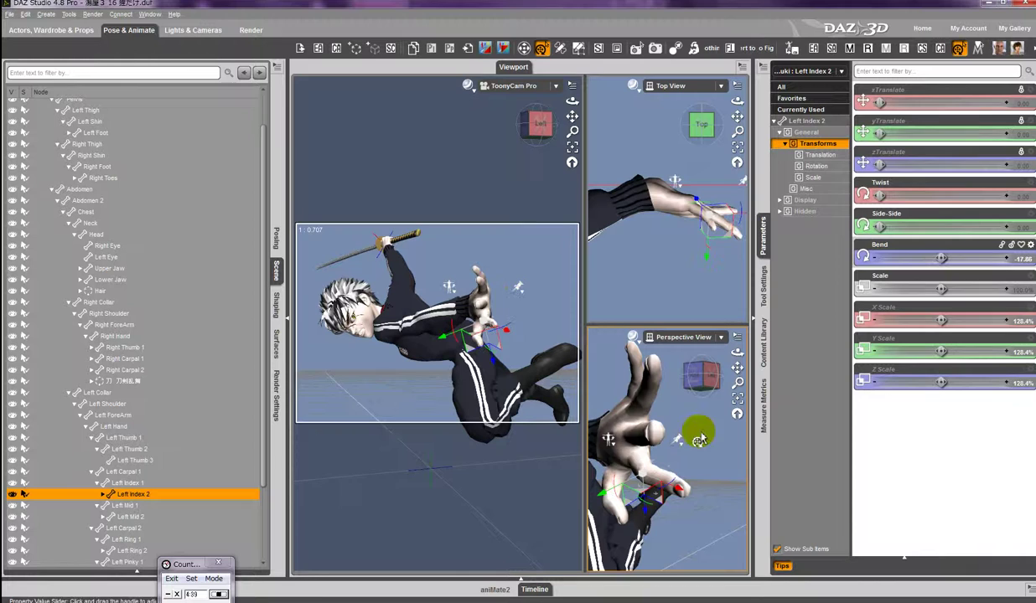
left_click(639, 440)
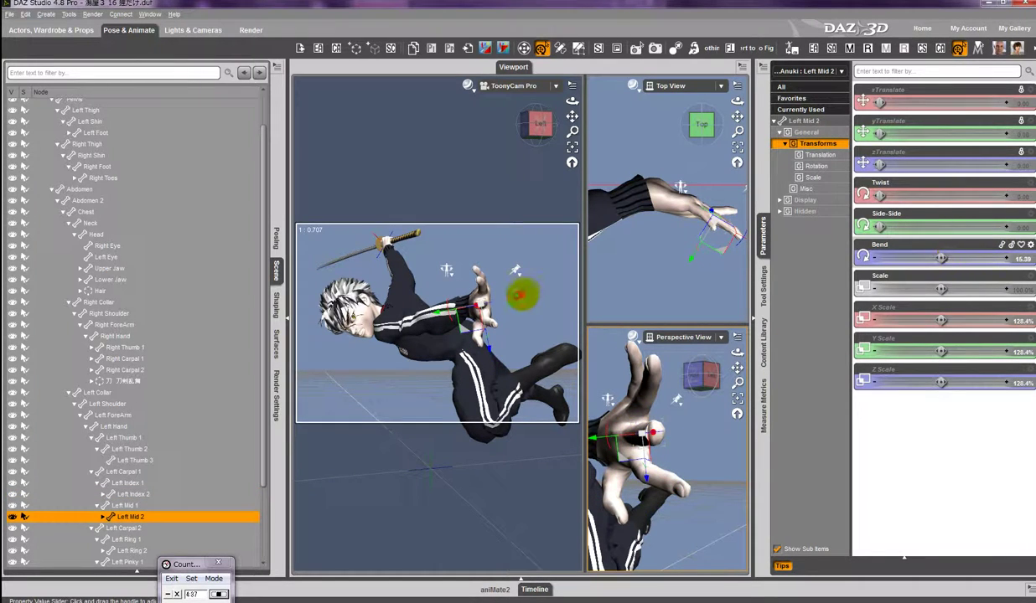
mouse_move(526, 293)
left_mouse_down()
mouse_move(500, 286)
mouse_move(517, 295)
left_mouse_up()
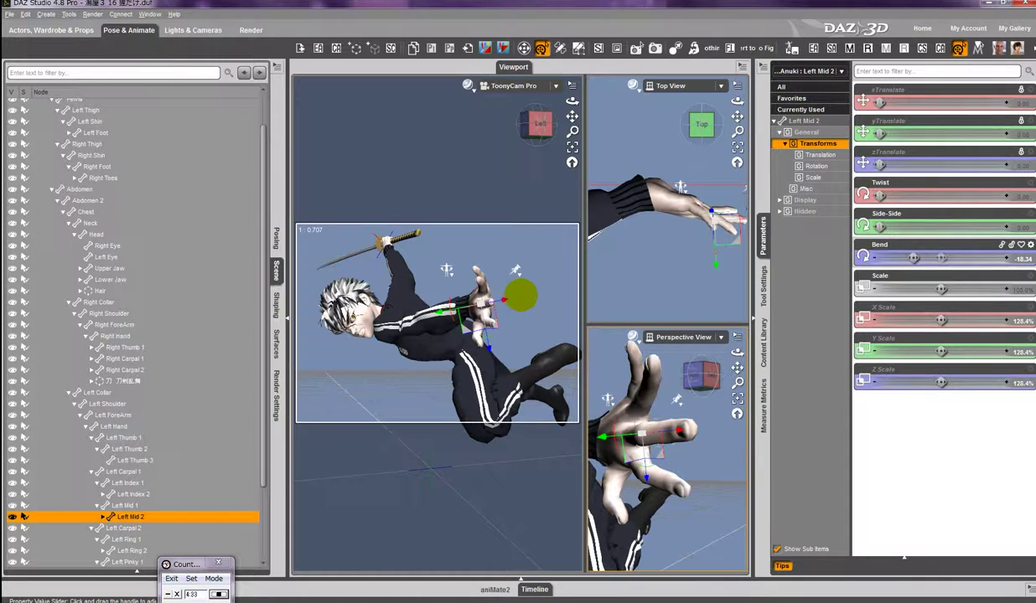
- Bend the left ring finger's second joint by setting Left Ring 2's Bend to about -12.96
left_click(646, 392)
left_click(632, 429)
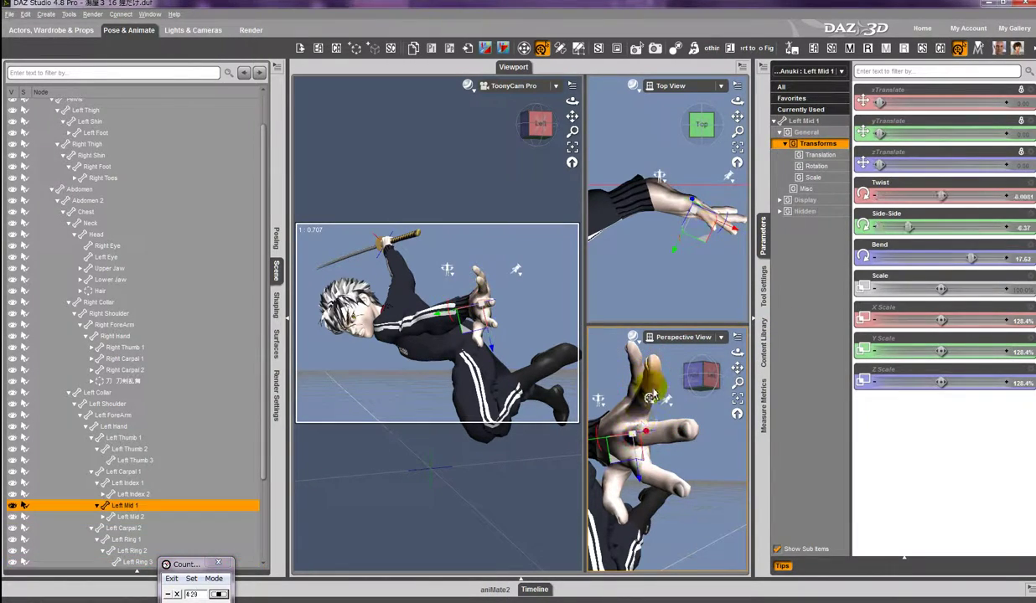
left_click(644, 404)
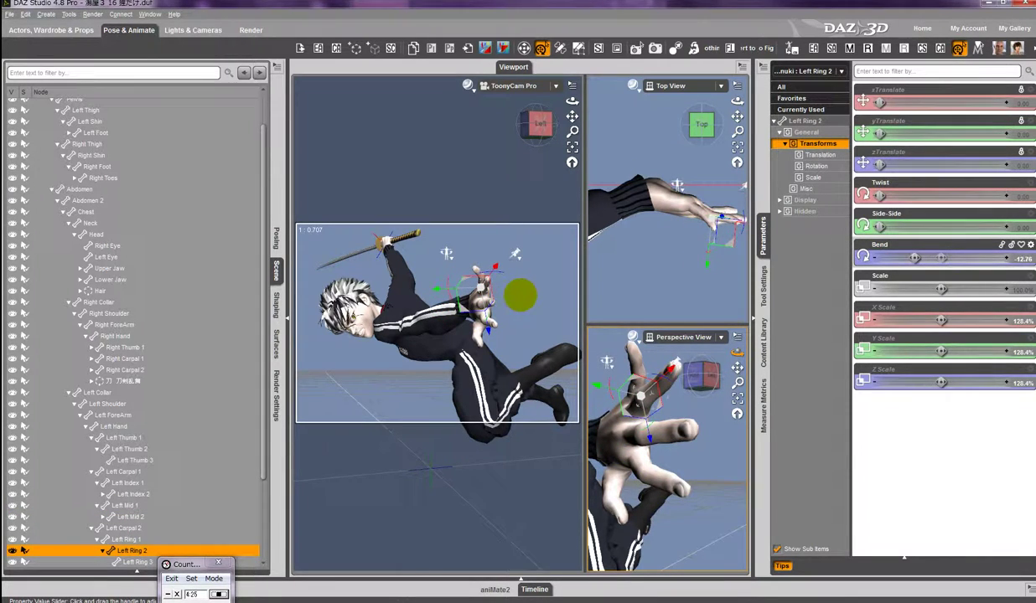
left_click_drag(941, 258, 936, 259)
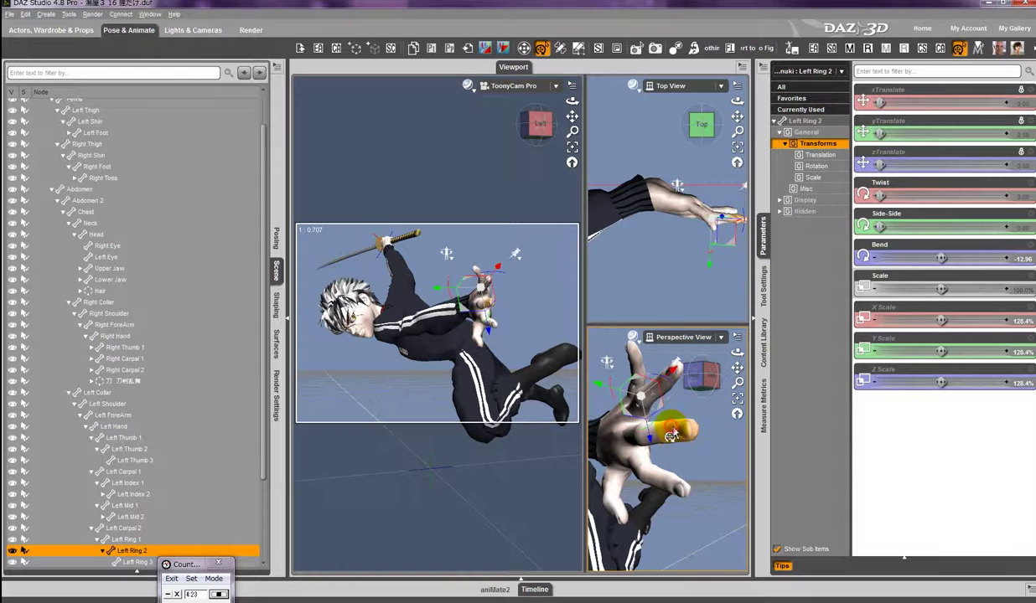
- Set Left Pinky 2's Bend to about -48.88 and Left Index 1's Bend to about 39.16
left_click(672, 435)
left_click(639, 378)
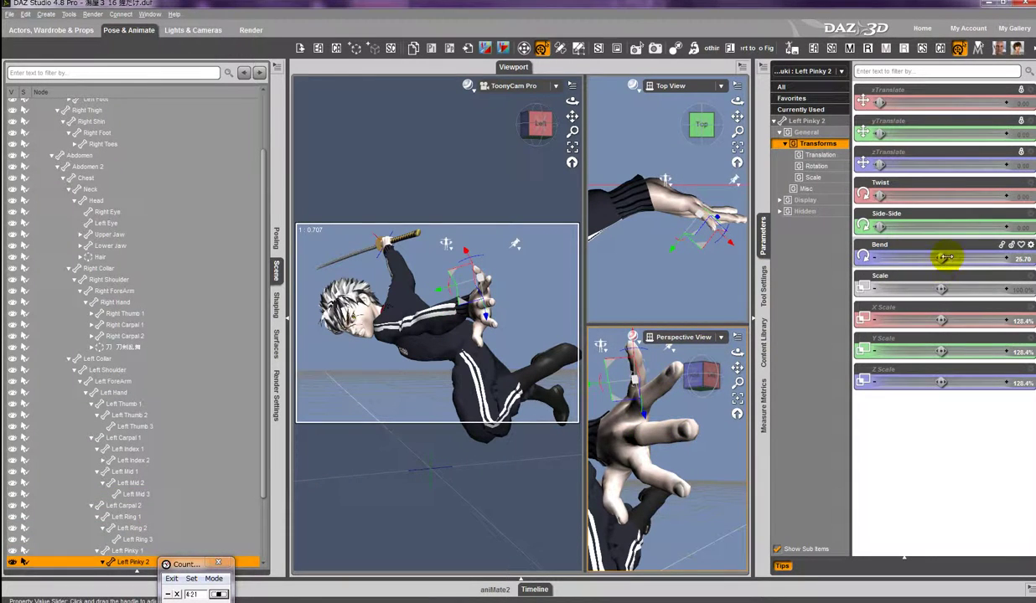
left_click_drag(942, 258, 909, 258)
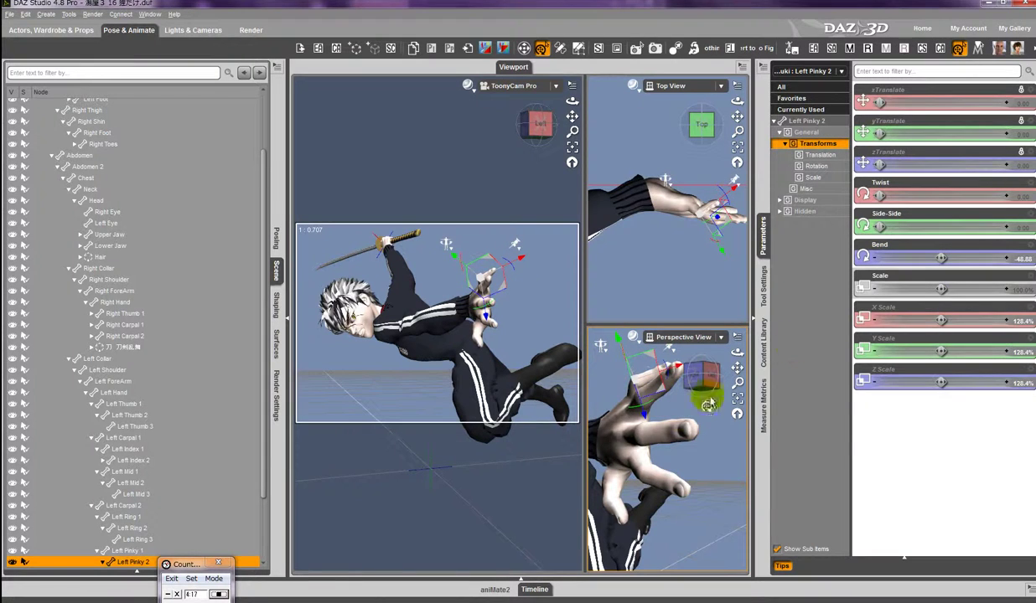
left_click(640, 467)
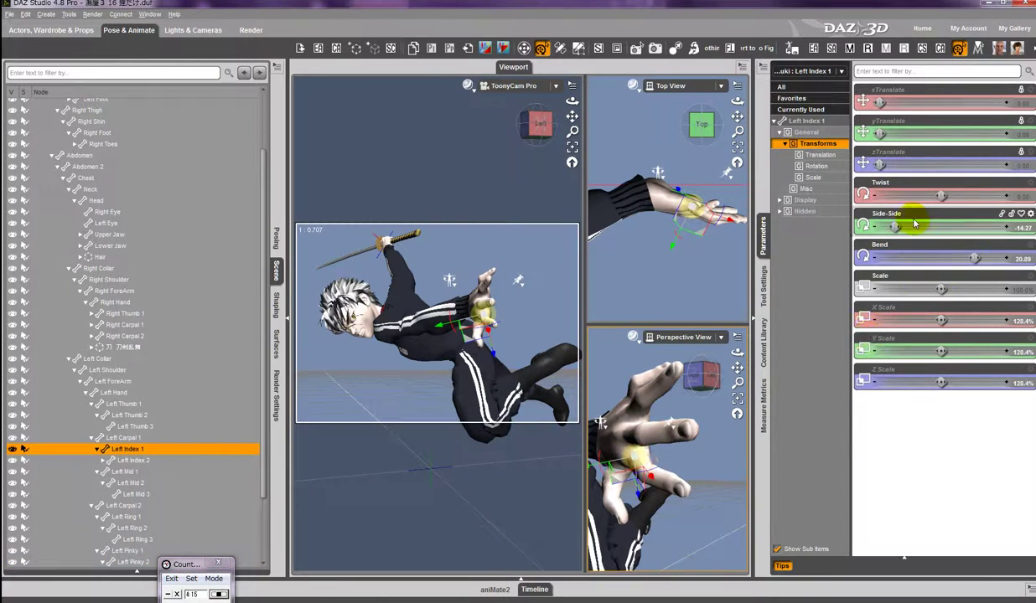
left_click_drag(968, 258, 993, 262)
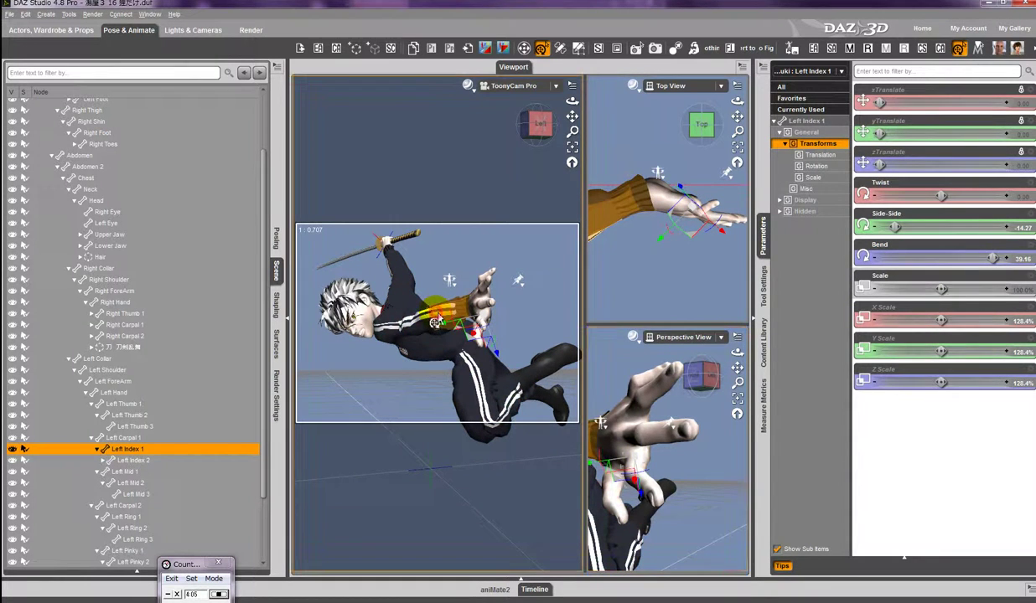
- Turn off the limits on the Left Collar's Bend and set it to about 60.58
left_click(437, 322)
left_click(394, 338)
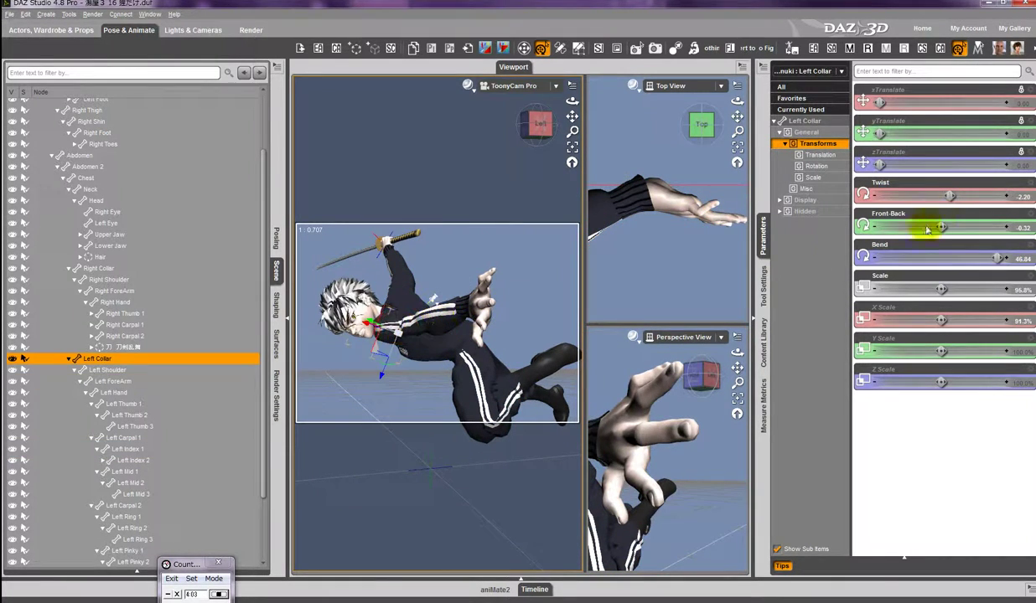
left_click_drag(928, 227, 941, 227)
left_click_drag(998, 259, 1003, 259)
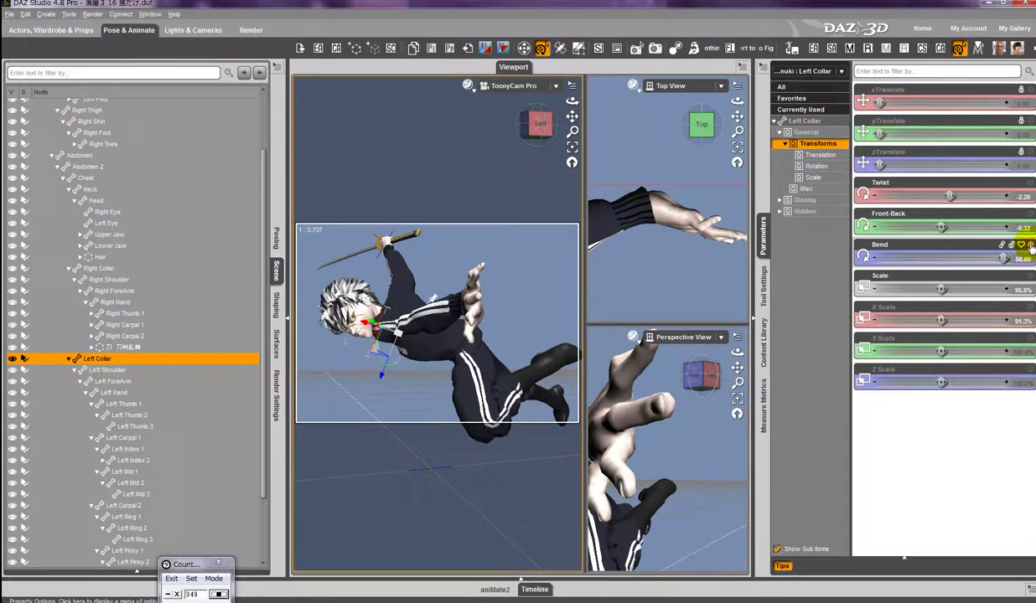
left_click(1029, 246)
left_click(1027, 253)
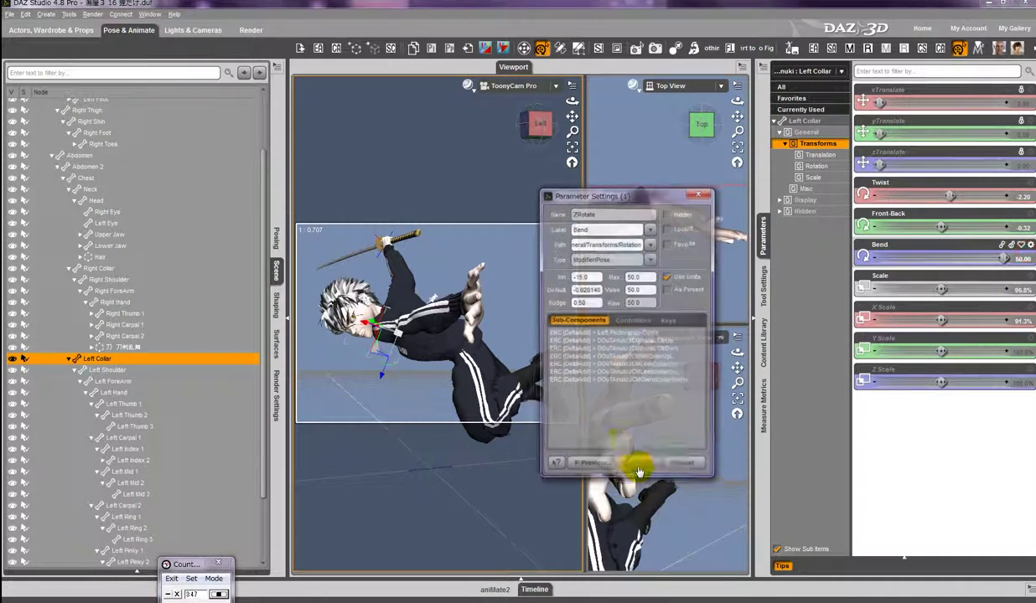
left_click(635, 466)
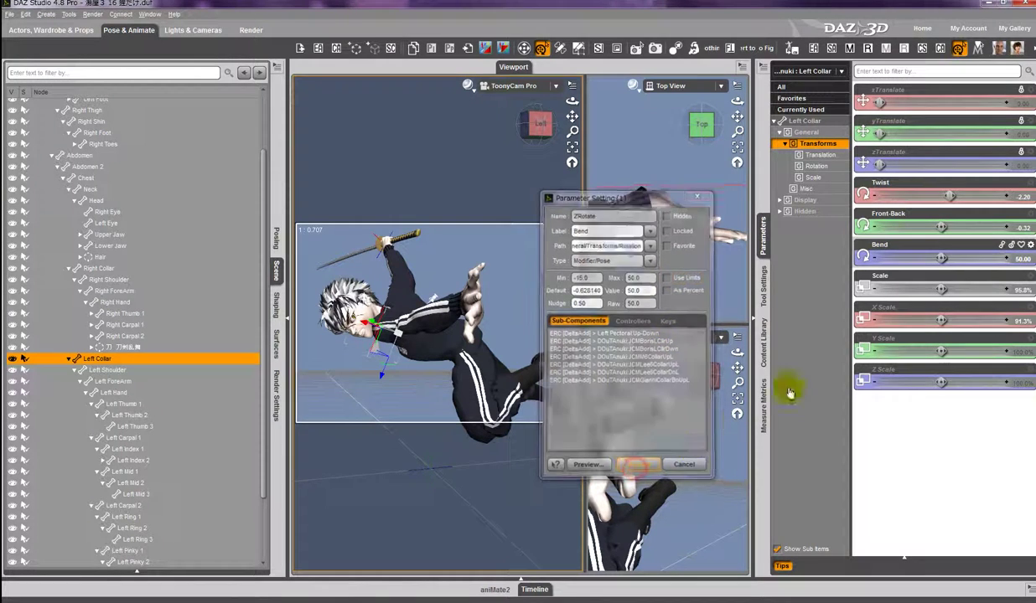
left_click_drag(942, 258, 962, 258)
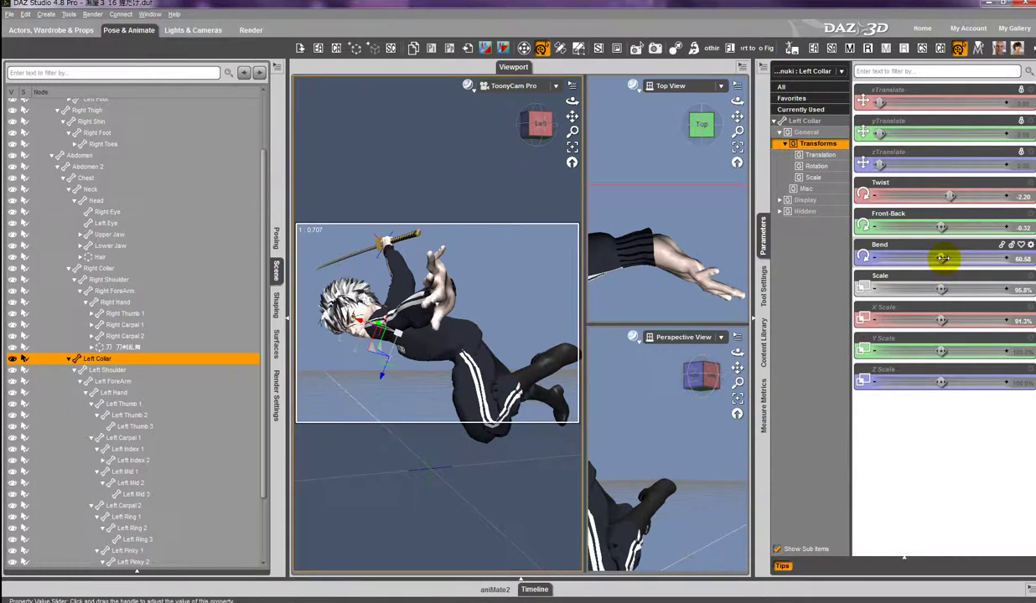
- Adjust the Left Collar's Front-Back rotation to about 2.66
mouse_move(931, 225)
left_mouse_down()
mouse_move(959, 225)
mouse_move(913, 226)
left_mouse_up()
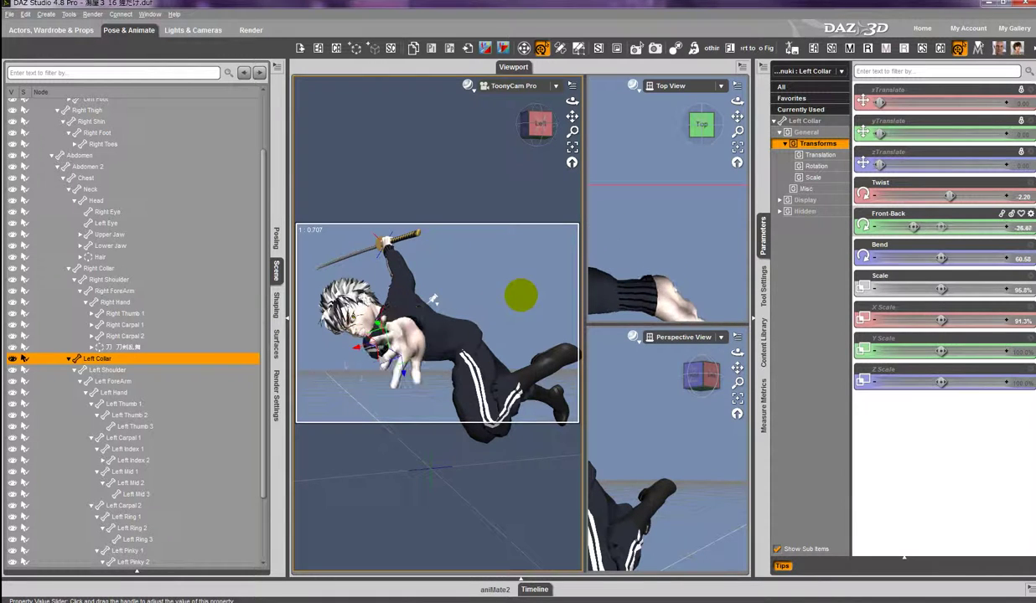
left_click_drag(433, 299, 450, 246)
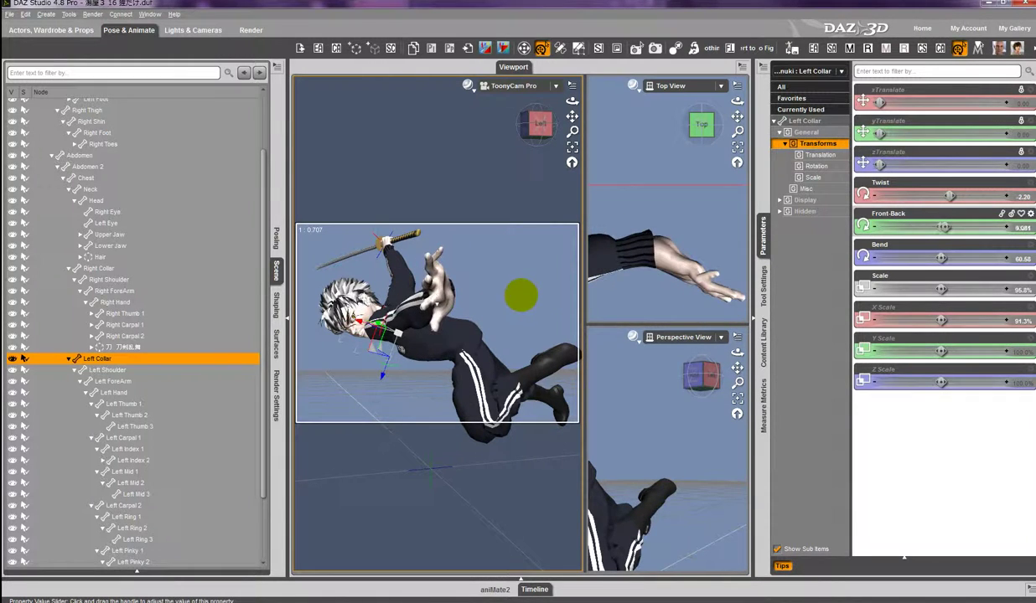
left_click_drag(944, 226, 955, 226)
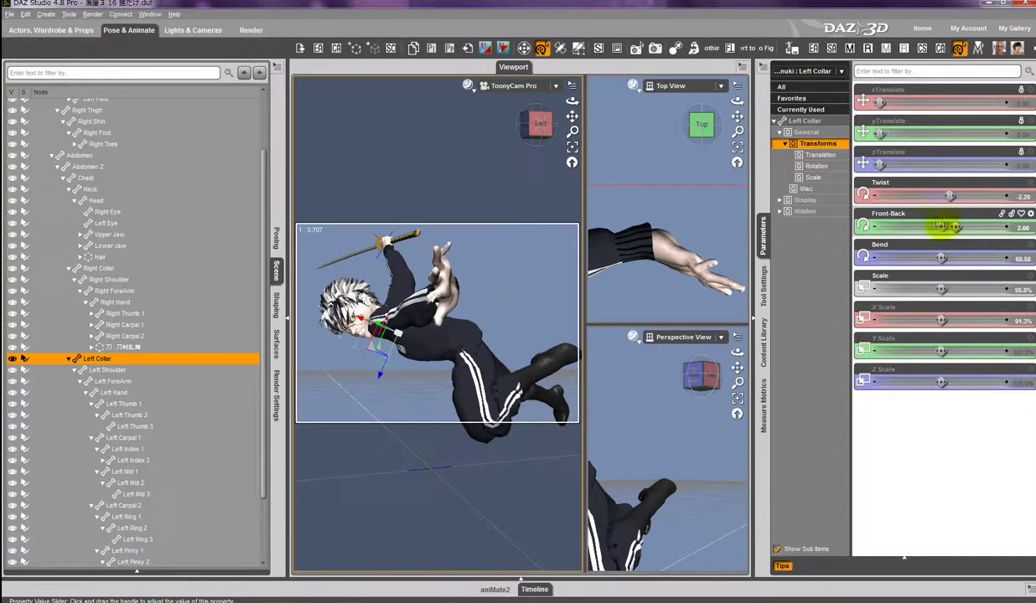
- Set the Left Hand's Bend to about 13.74
left_click(450, 291)
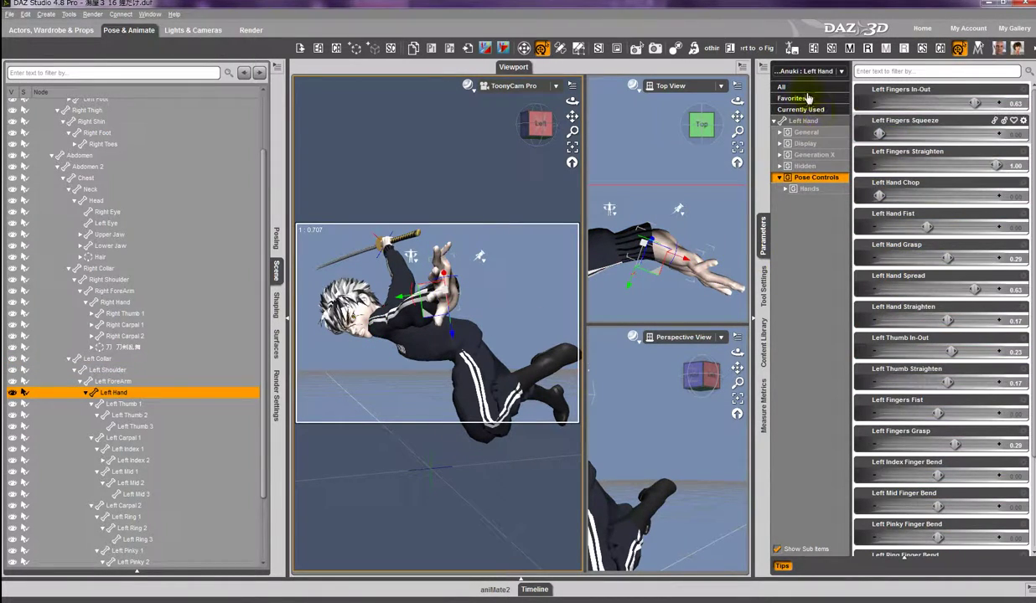
left_click(780, 87)
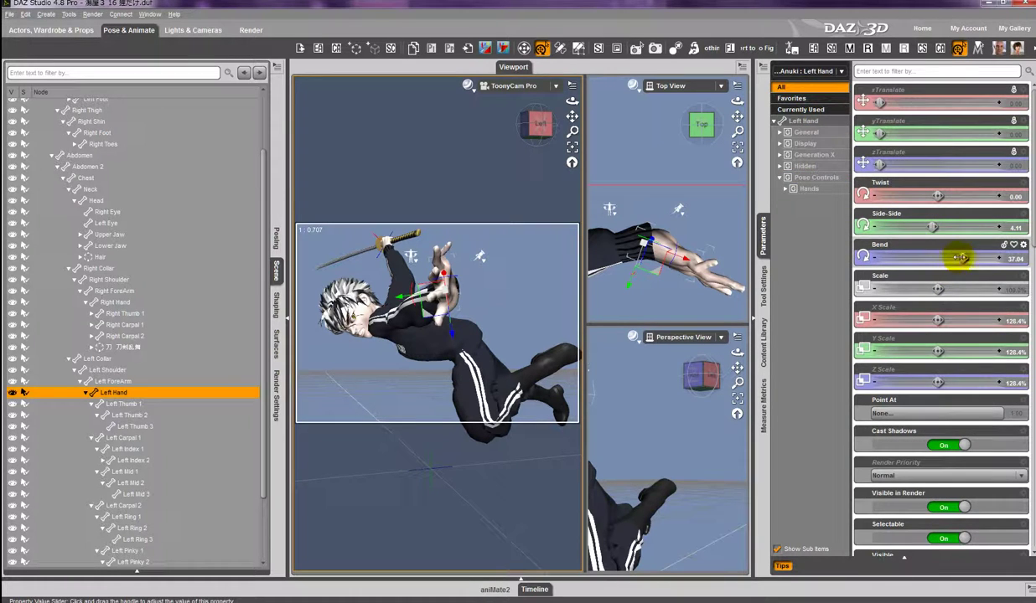
left_click_drag(954, 256, 944, 275)
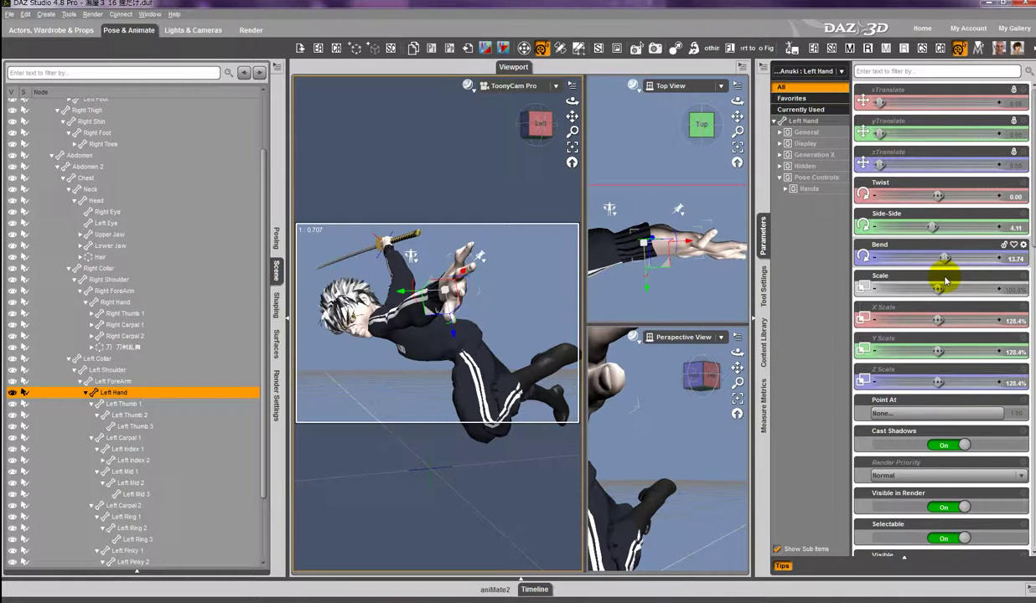
left_click(320, 351)
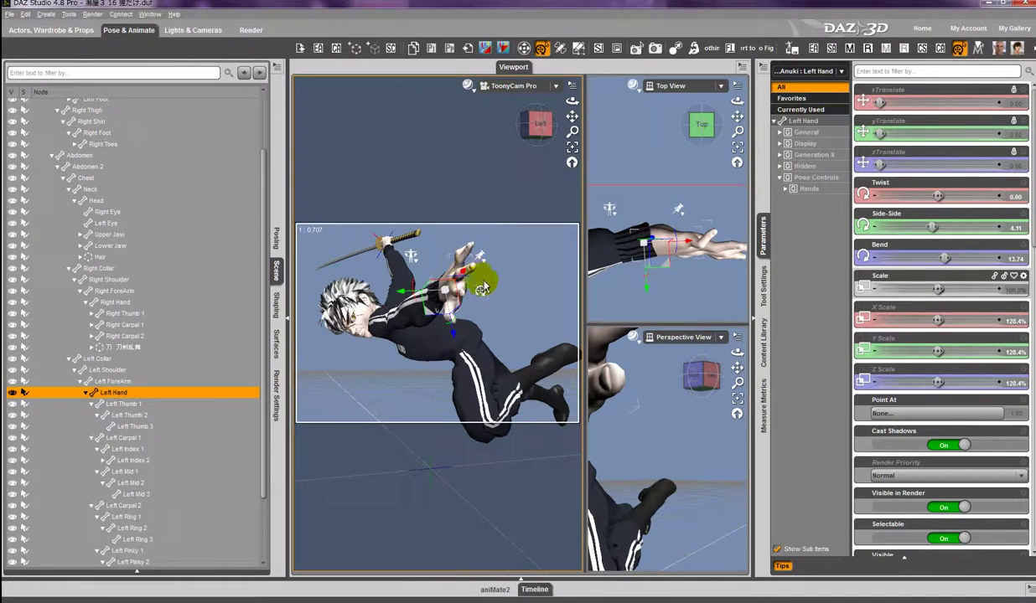
- Repose the left little finger's base by setting Left Pinky 1's Side-Side to about 18 and its Bend to about -29.49
left_click(738, 399)
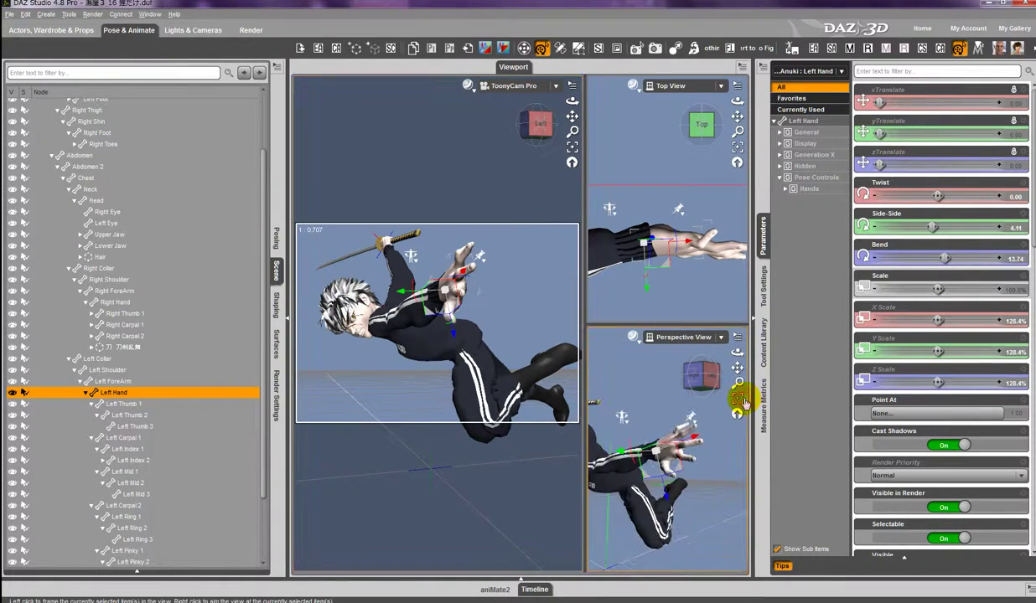
left_click_drag(689, 364, 526, 310)
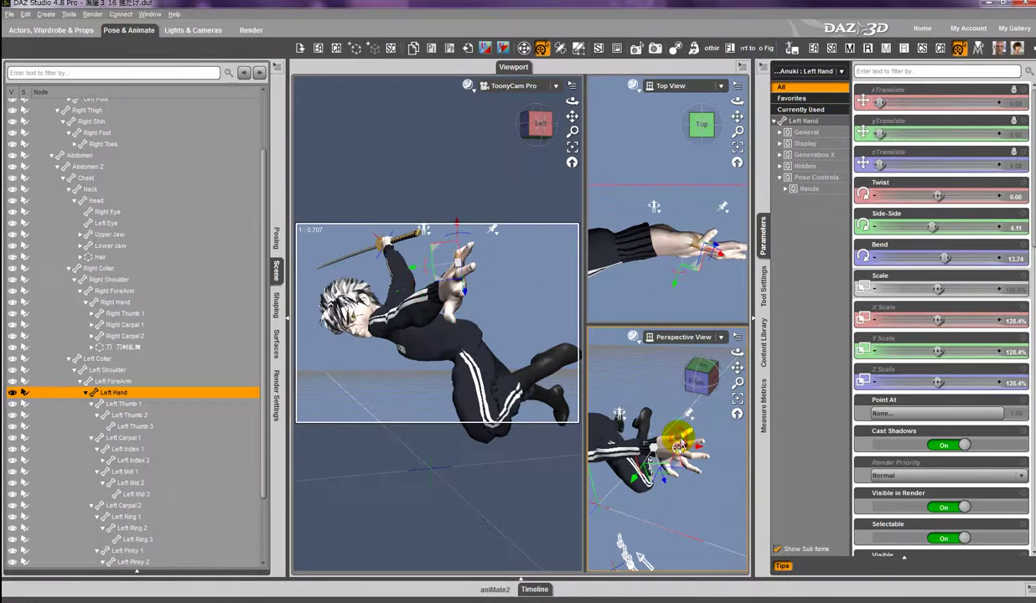
left_click(633, 434)
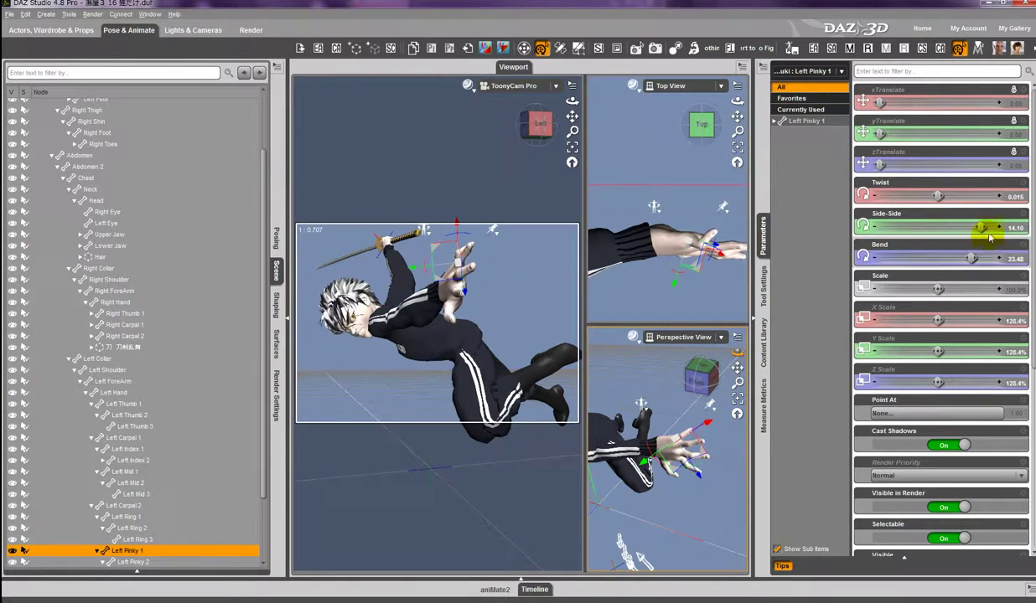
left_click_drag(980, 226, 1017, 224)
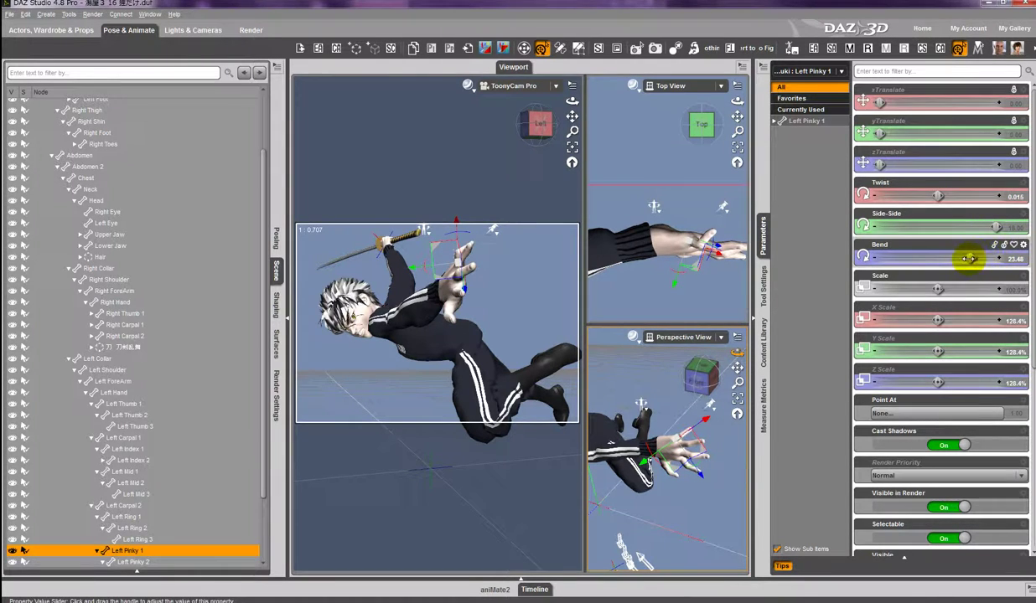
left_click_drag(961, 257, 921, 249)
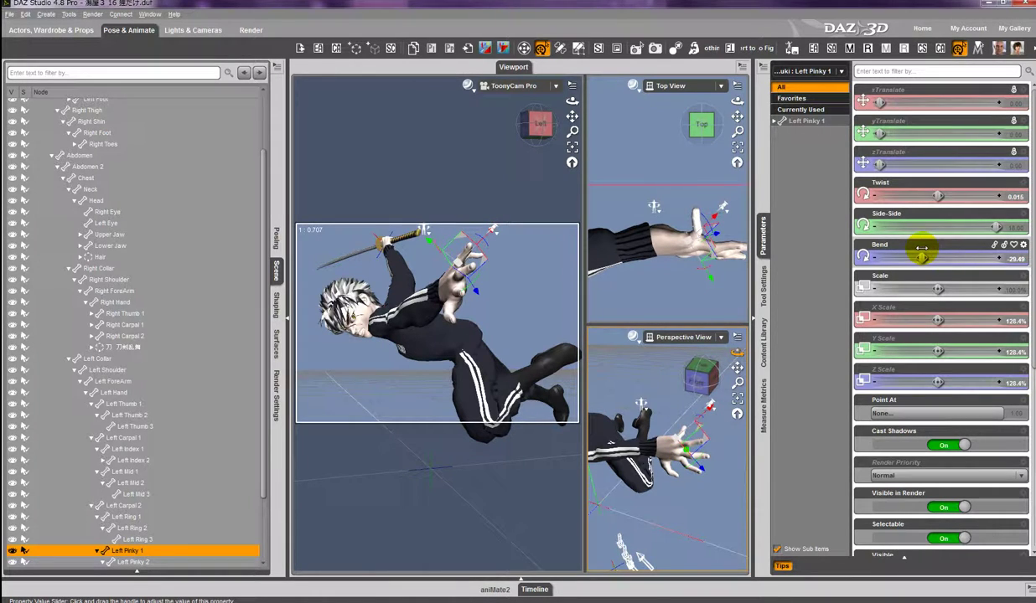
- Curl the left little finger by setting Left Pinky 1's Bend to about -36.17 and Left Pinky 3's Bend to about -50.24
mouse_move(921, 249)
left_mouse_down()
mouse_move(891, 240)
mouse_move(915, 242)
left_mouse_up()
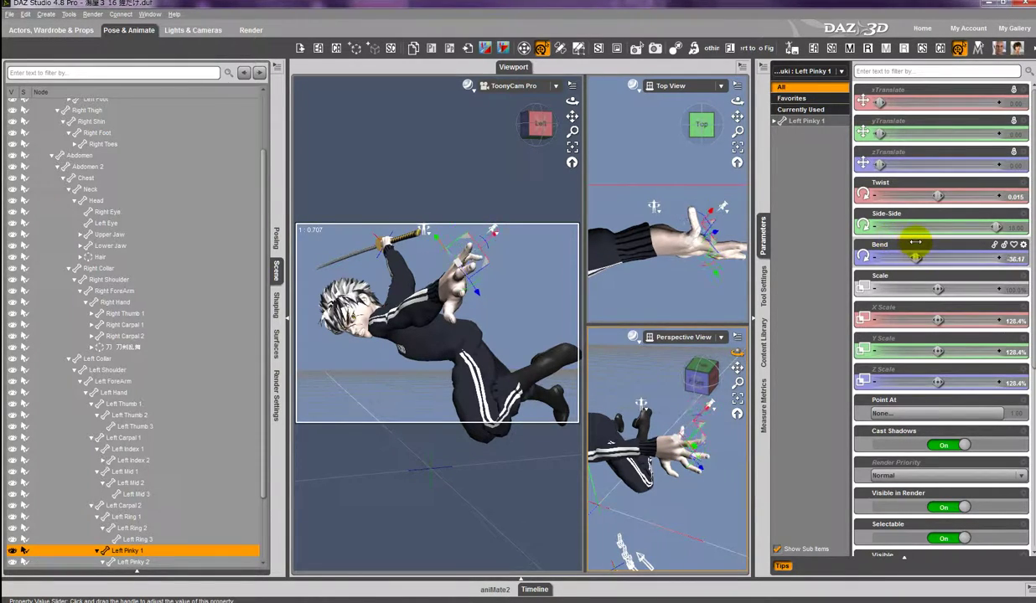
left_click(704, 219)
left_click_drag(989, 259, 917, 257)
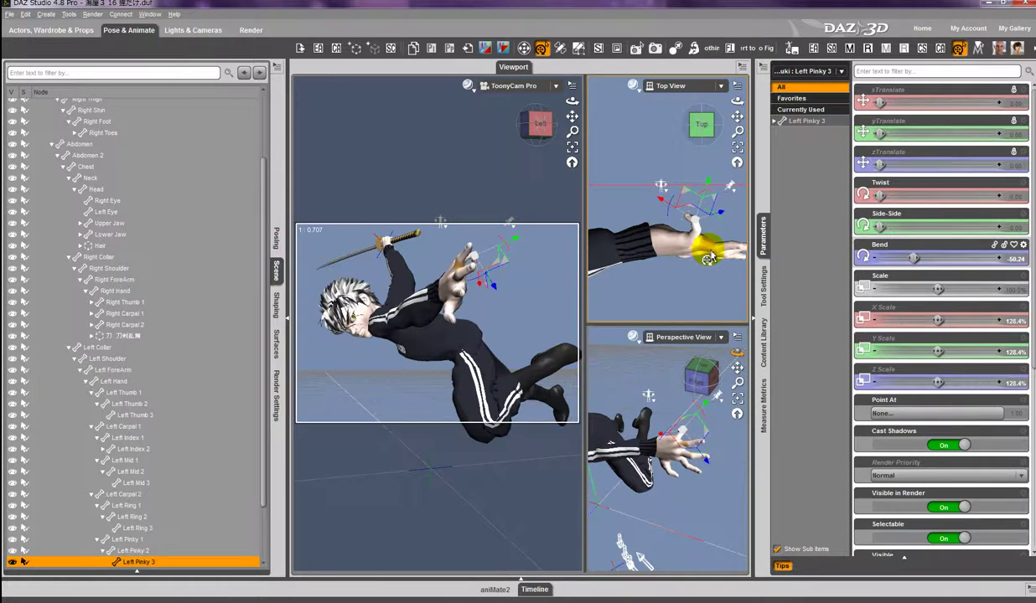
- Set Left Ring 1's Bend to about -13.71 and reset its Twist to 0
left_click(685, 240)
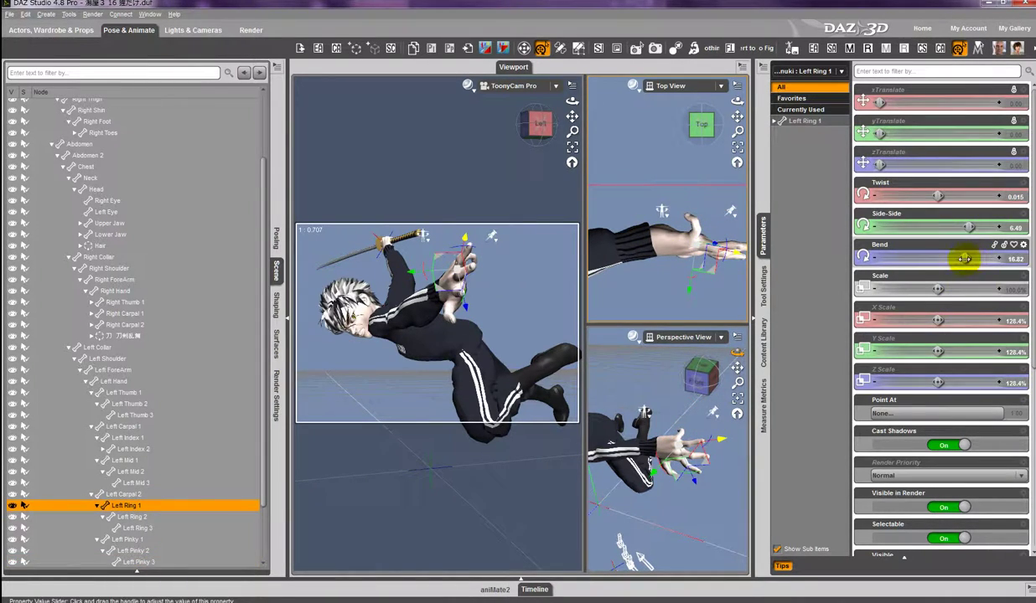
left_click_drag(976, 259, 933, 252)
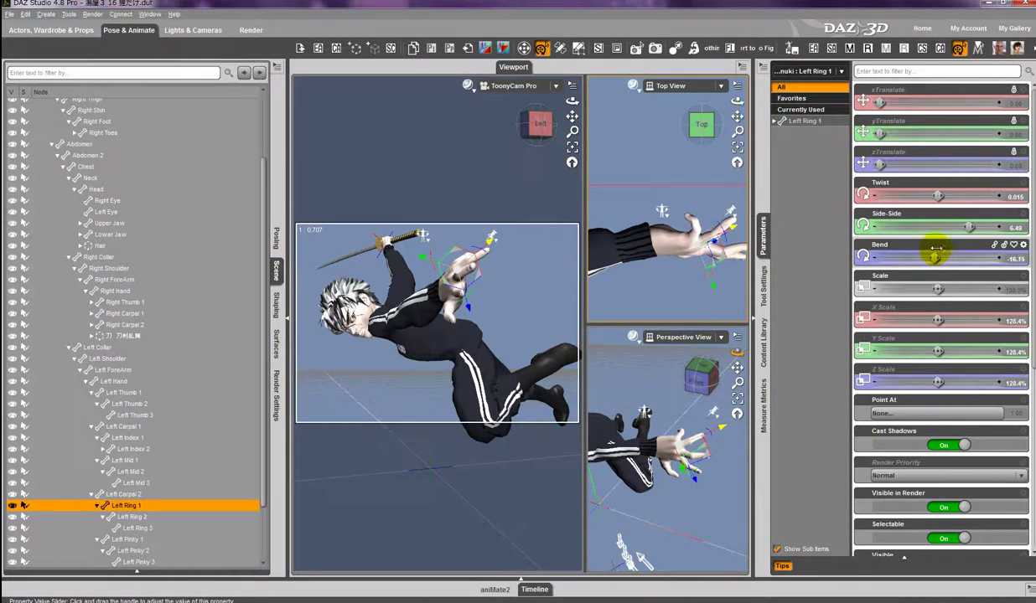
left_click(1016, 196)
key("Return")
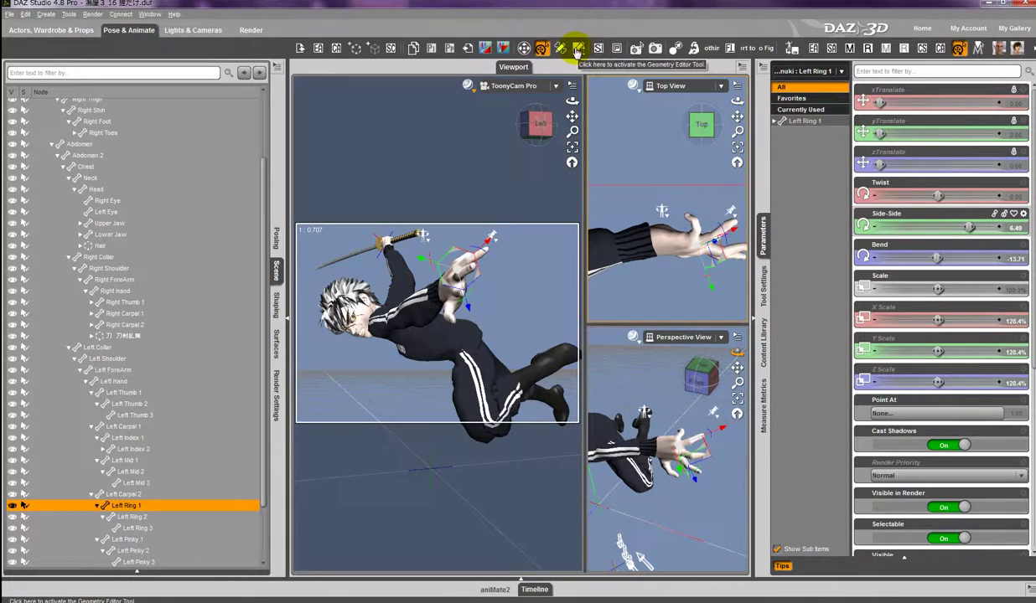
- Try a Twist of 5 on Left Ring 1 without the manipulator in view, and reset the Twist to 0
left_click(635, 52)
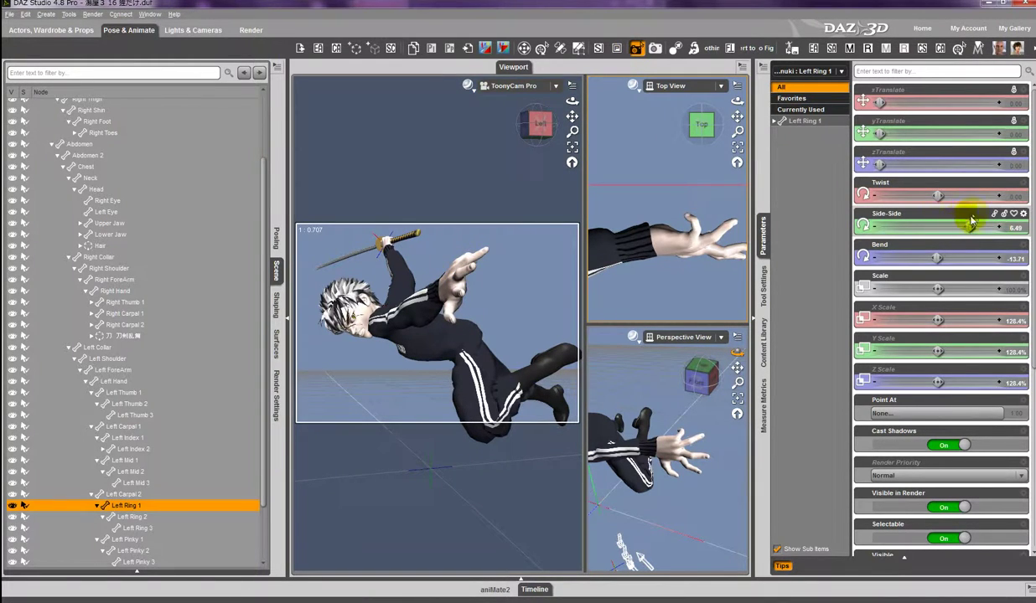
left_click_drag(939, 195, 998, 198)
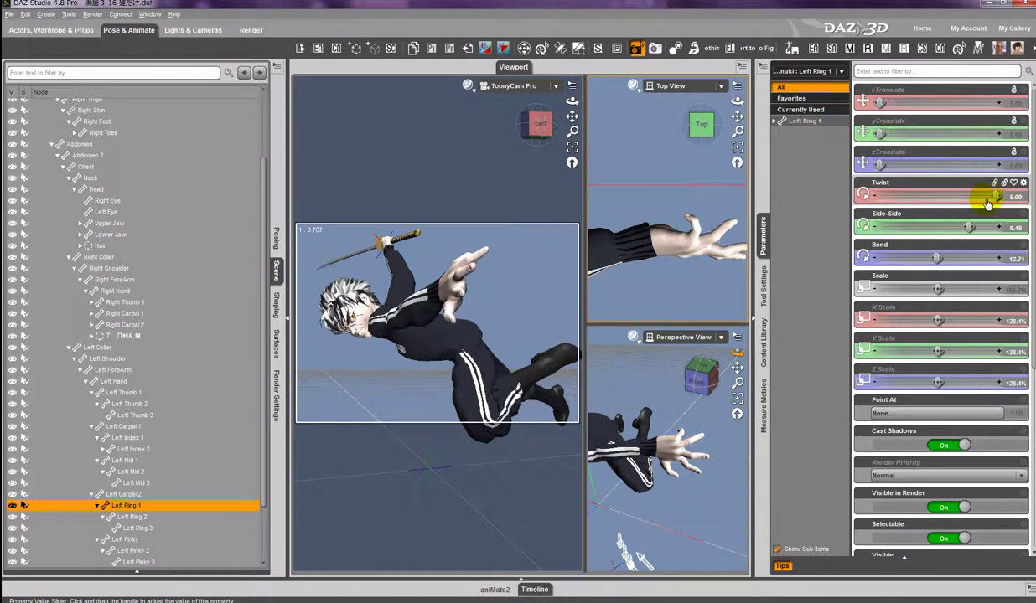
left_click(542, 47)
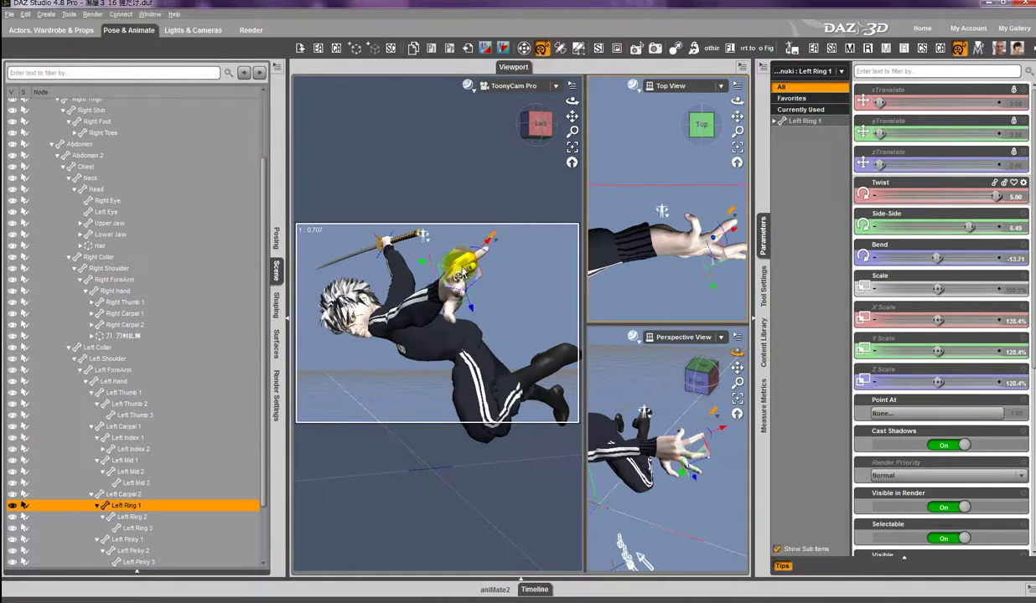
left_click(667, 253)
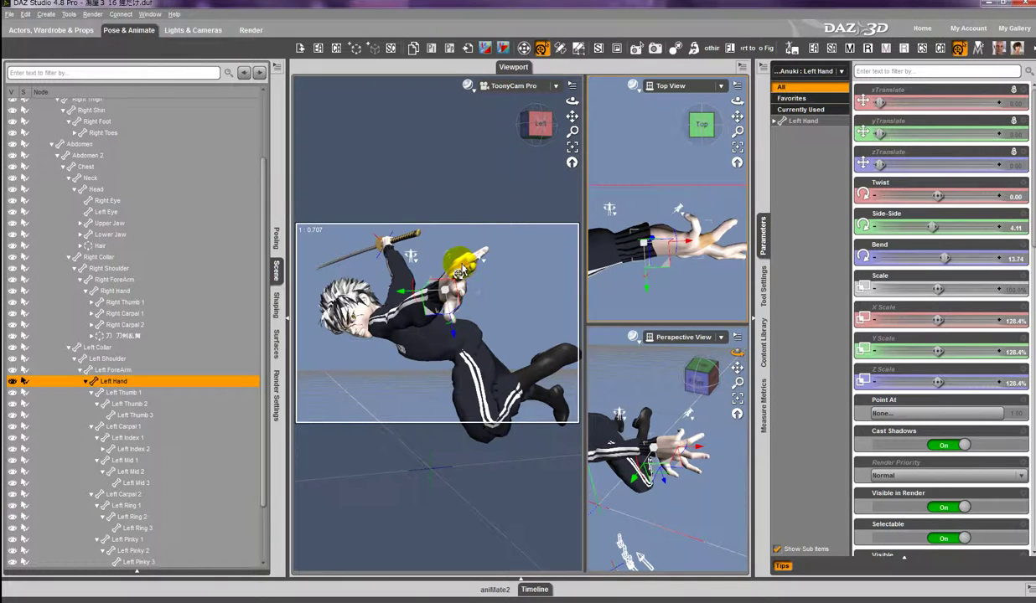
left_click(460, 271)
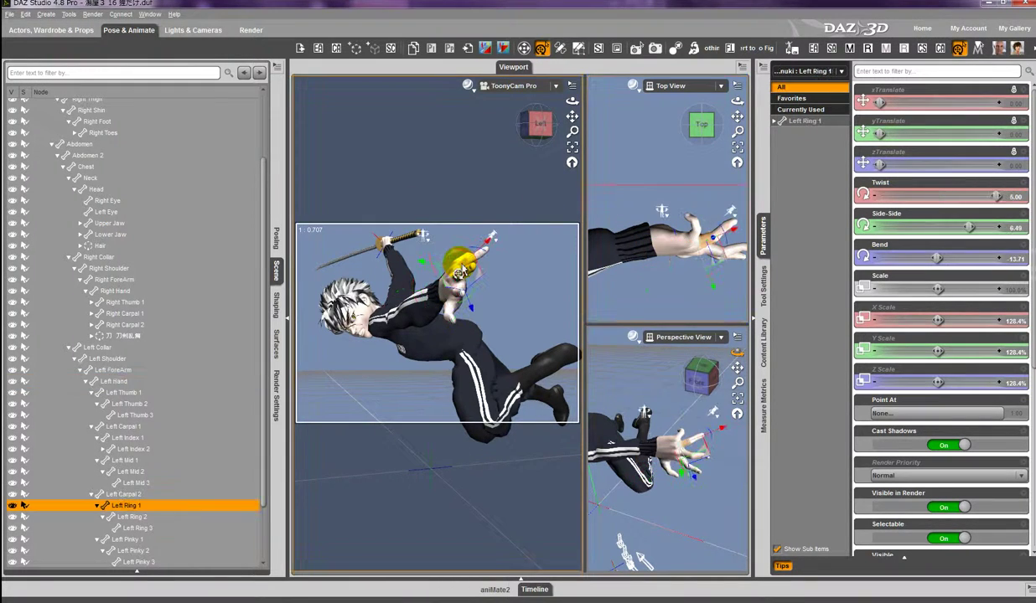
left_click(1014, 197)
type("0")
key("Return")
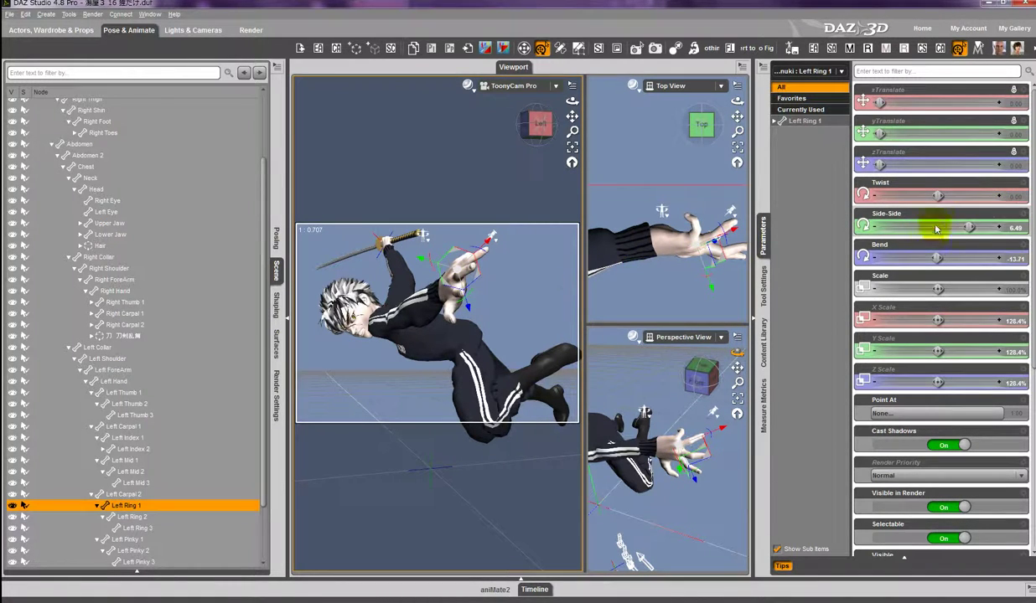
- Set Left Ring 1's Twist to -5 and Left Ring 3's Bend to about -50.24
left_click_drag(942, 195, 805, 202)
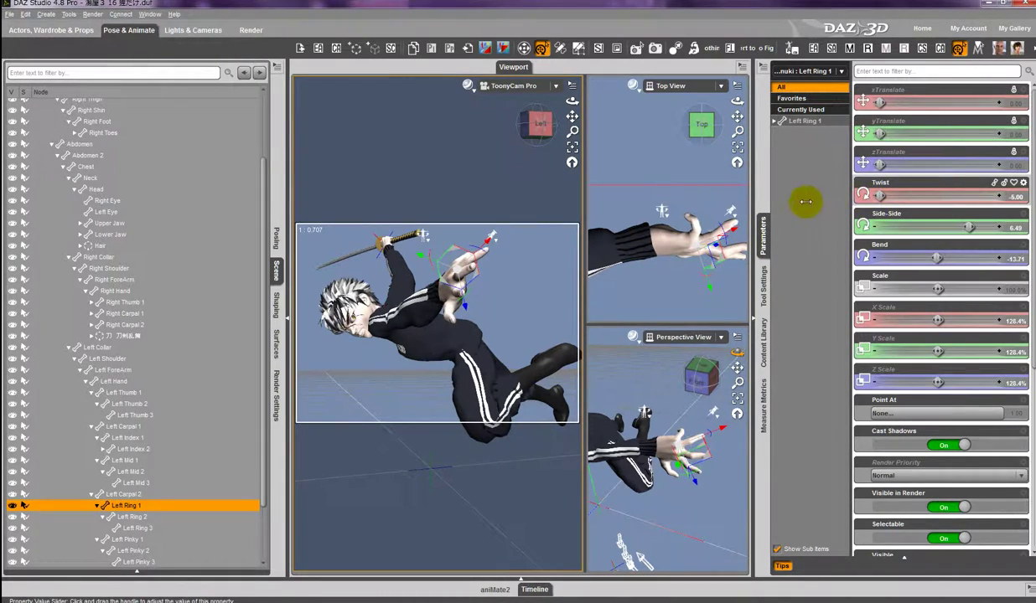
left_click(727, 225)
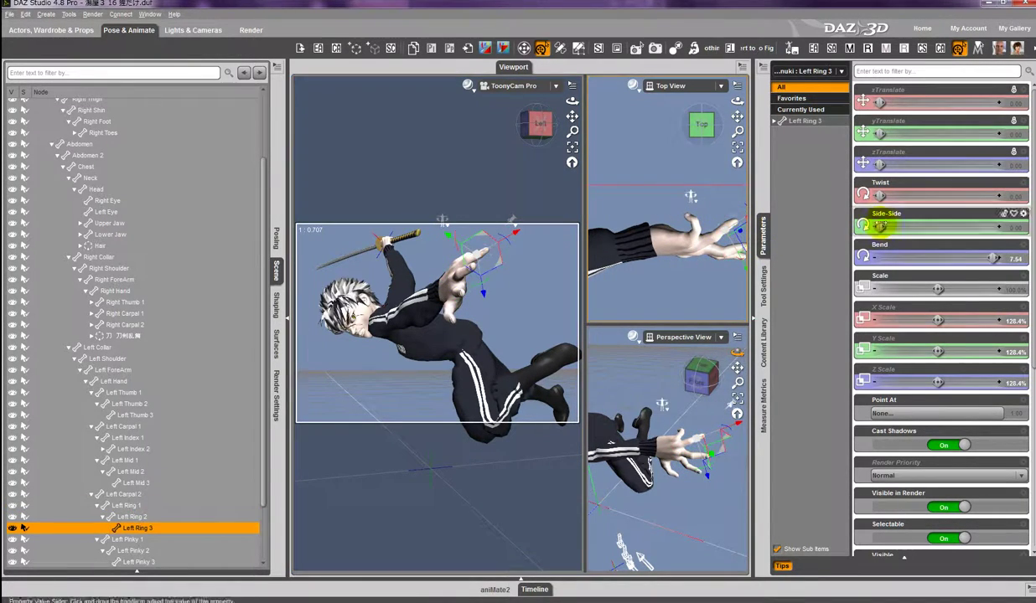
left_click_drag(989, 257, 930, 259)
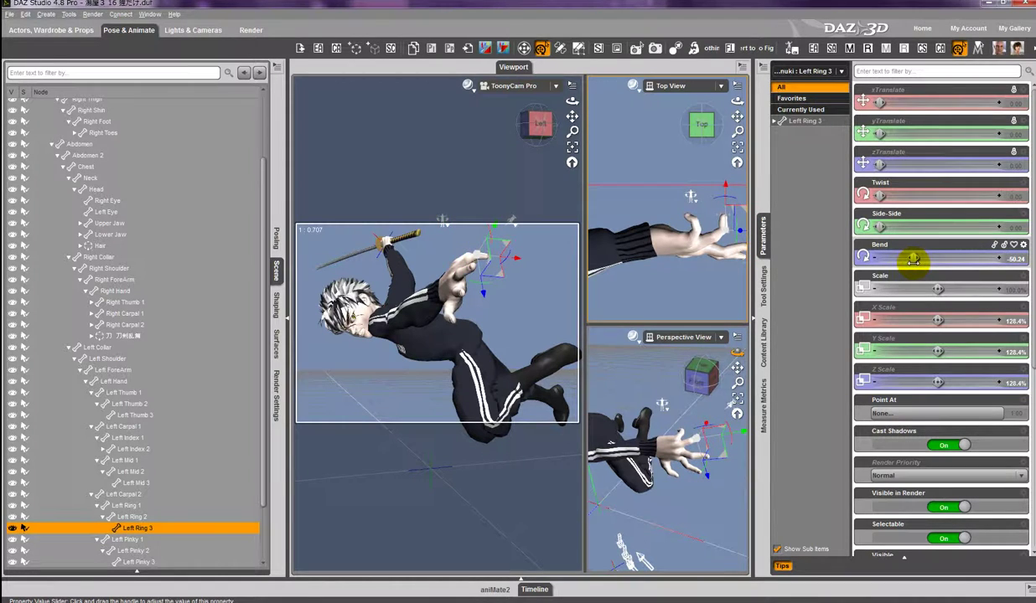
- Set Left Index 3's Bend to 10 and Left Index 2's Bend to about -17.86, with the manipulator hidden
left_click(459, 298)
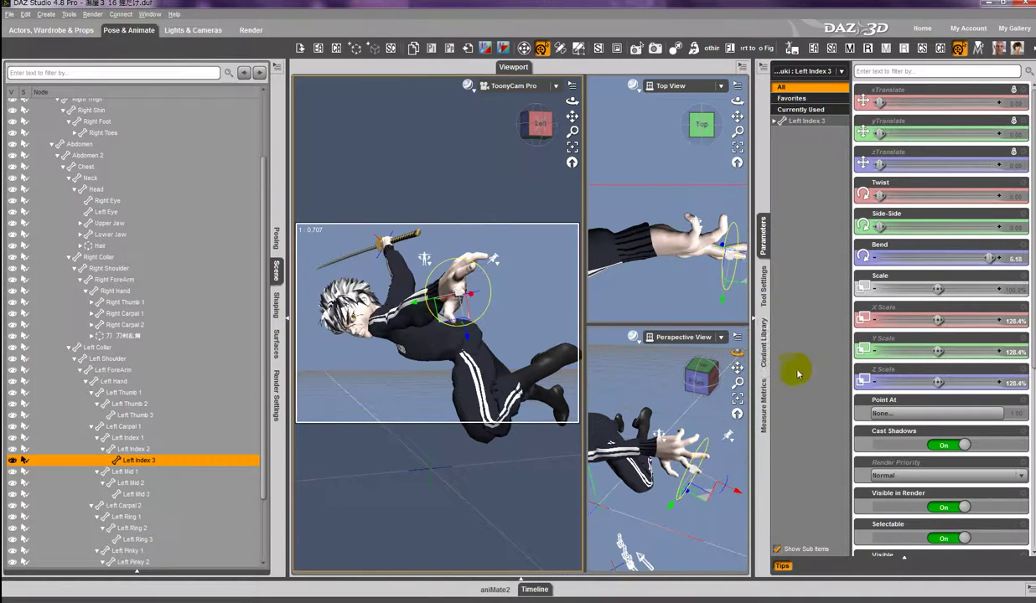
left_click_drag(963, 268, 1016, 260)
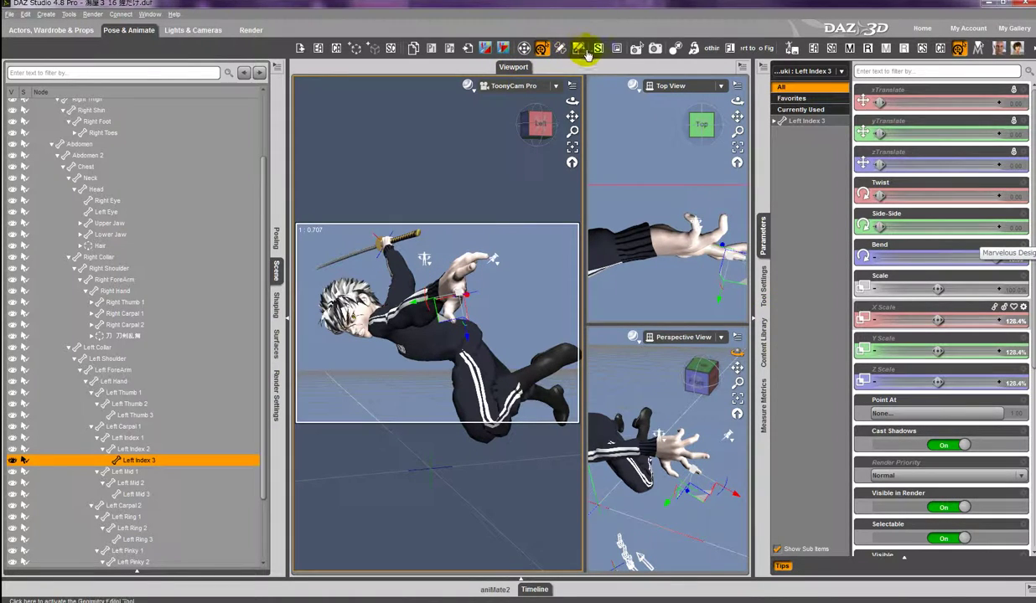
left_click(636, 48)
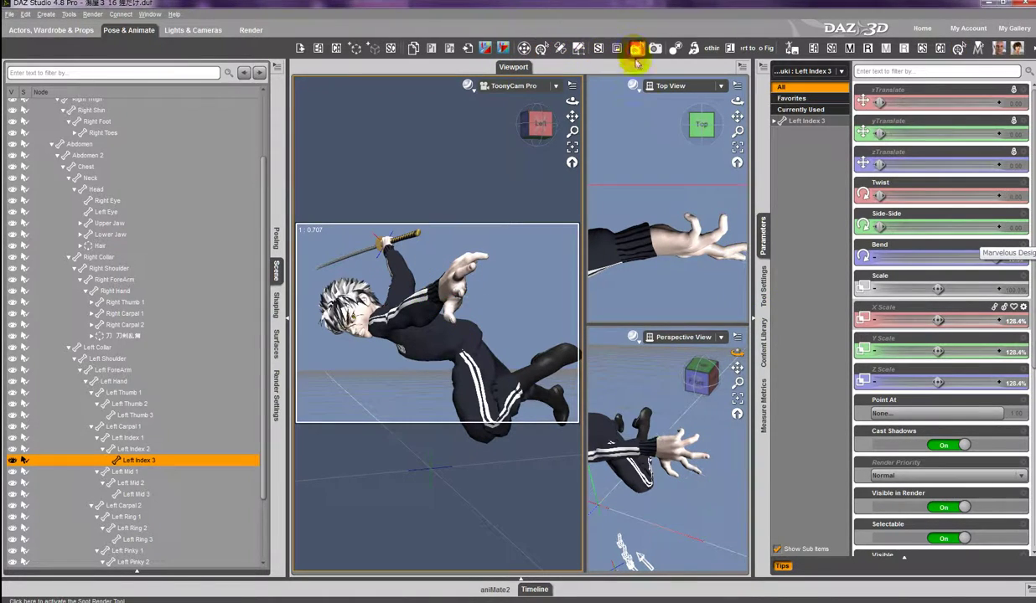
left_click(130, 450)
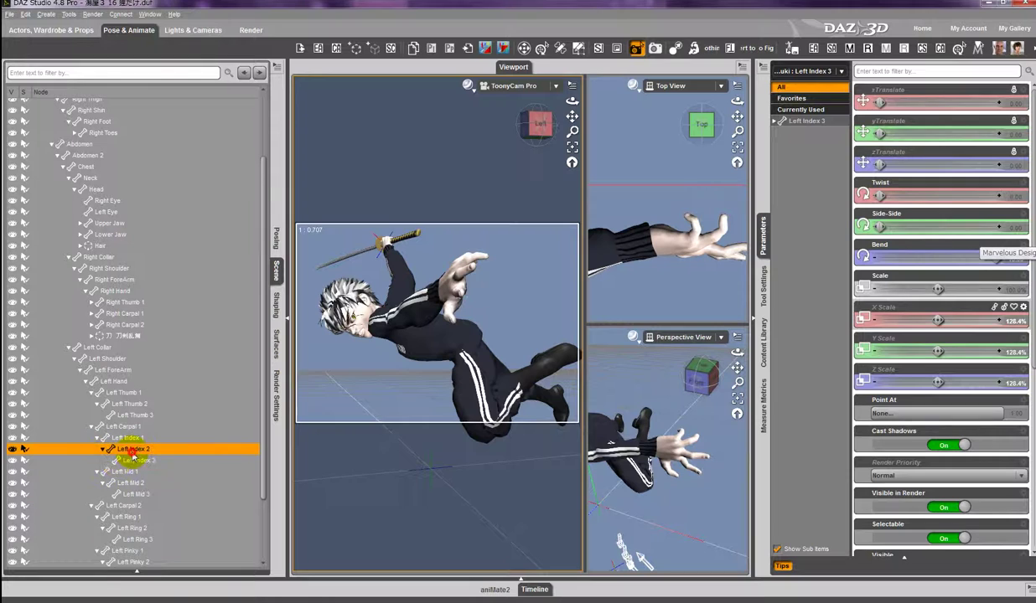
left_click_drag(950, 258, 520, 295)
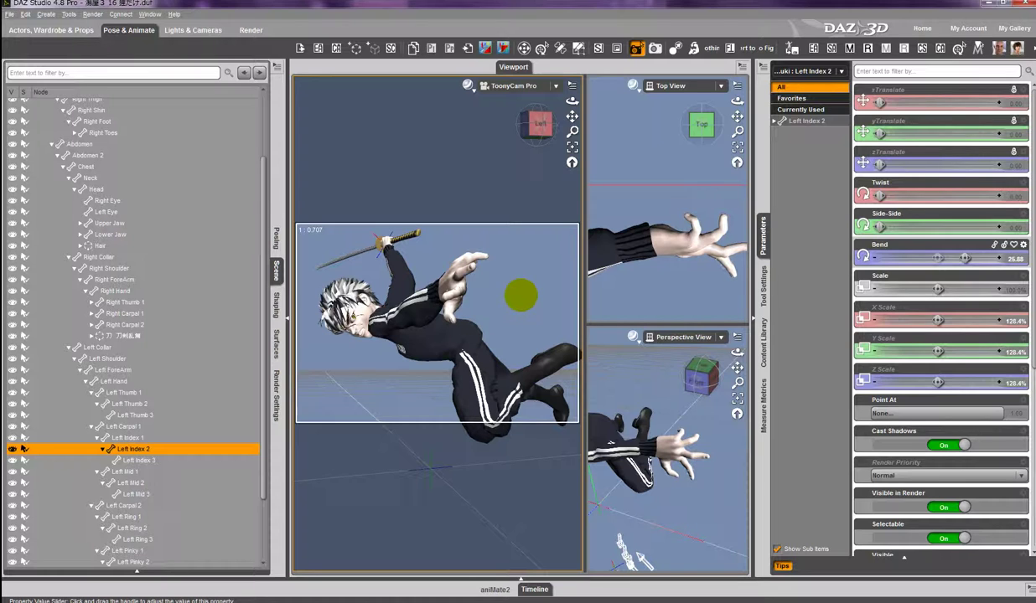
- Set the Bend of the left index finger's base joint, Left Index 1, to 50
left_click(126, 428)
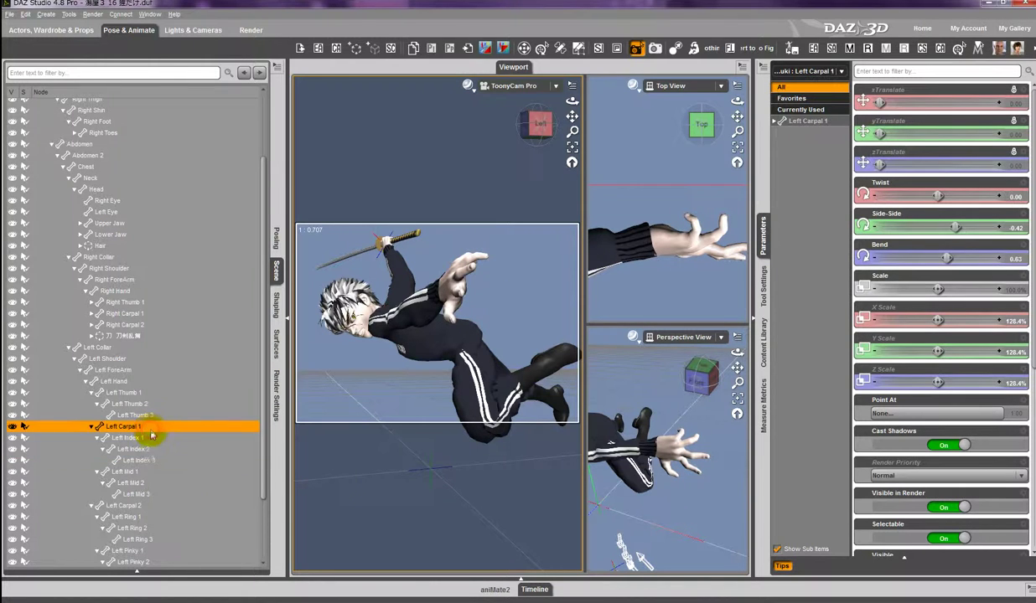
left_click(150, 437)
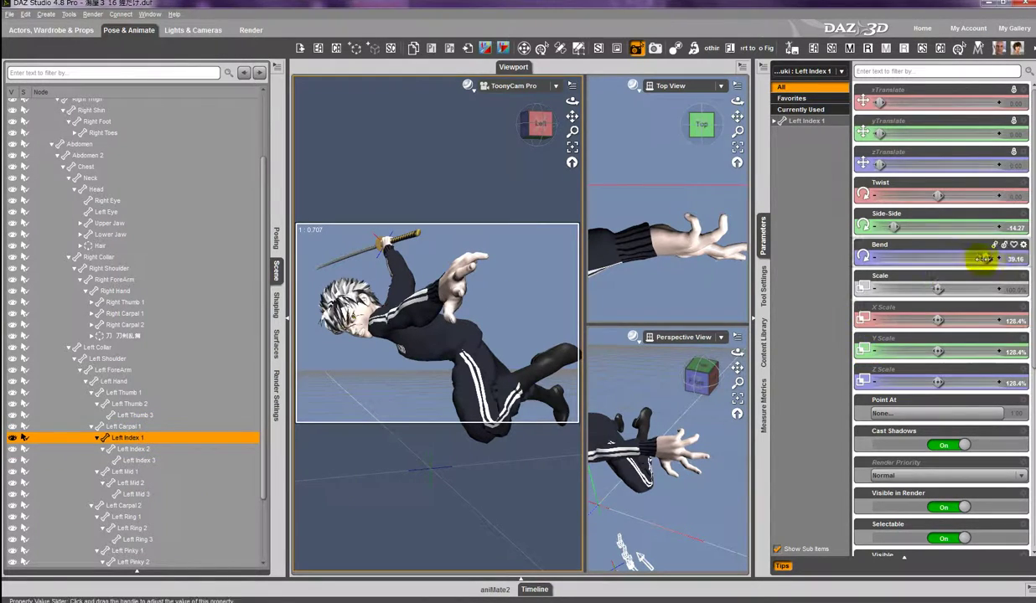
left_click_drag(960, 259, 1000, 260)
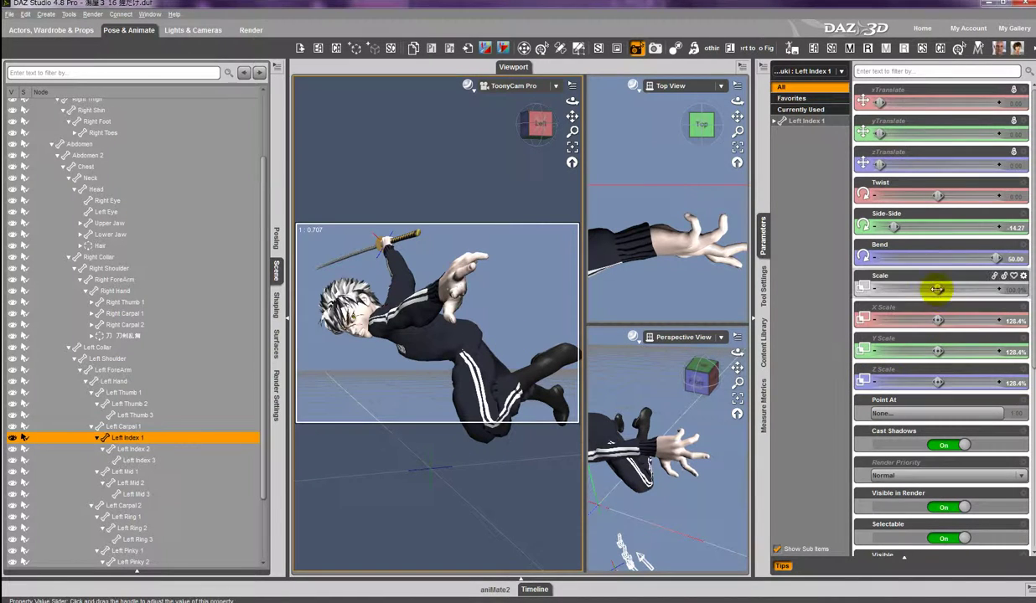
- Enlarge the left index finger by scaling Left Index 1 to about 125.5%, Left Index 2 to about 121.7% and Left Index 3 to about 142.4%
left_click_drag(936, 289, 962, 289)
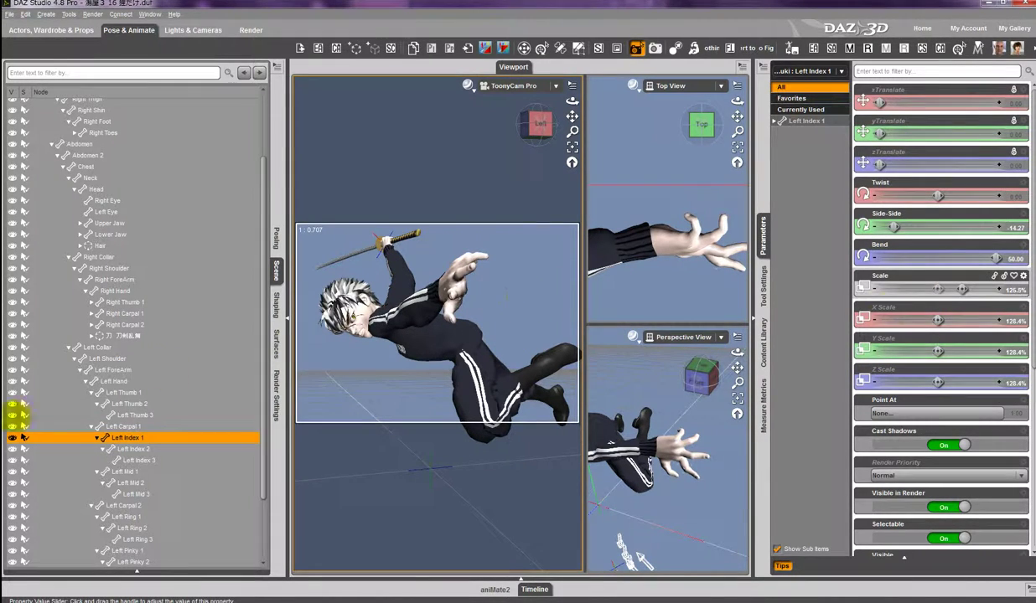
left_click(193, 450)
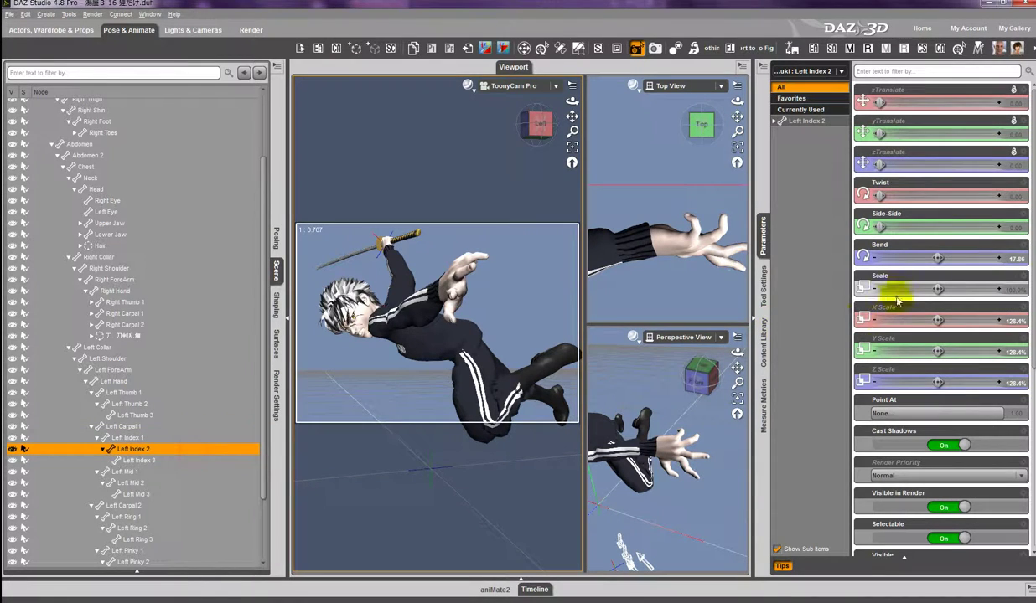
left_click_drag(936, 288, 937, 288)
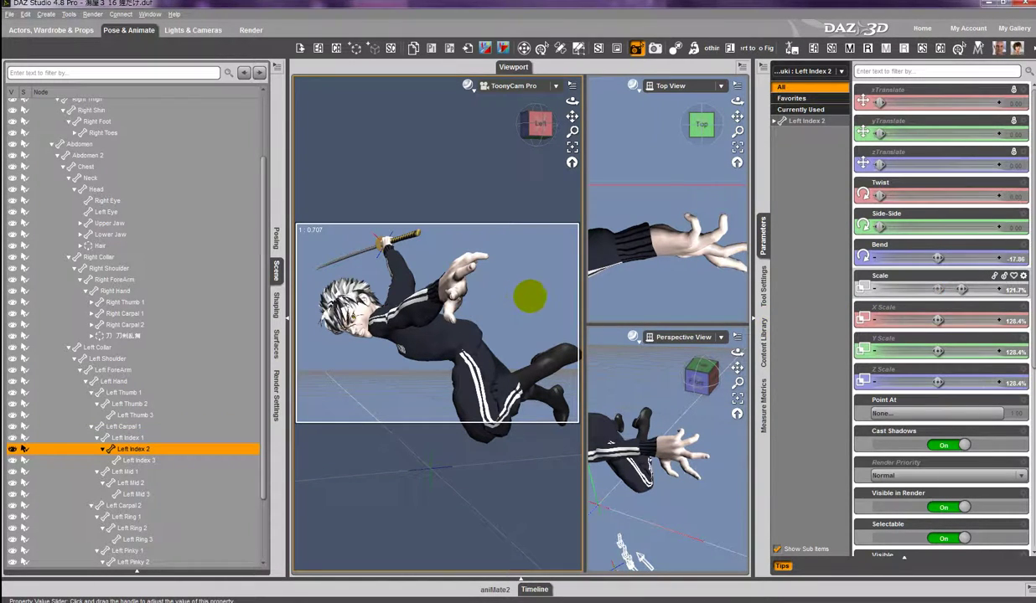
left_click(155, 460)
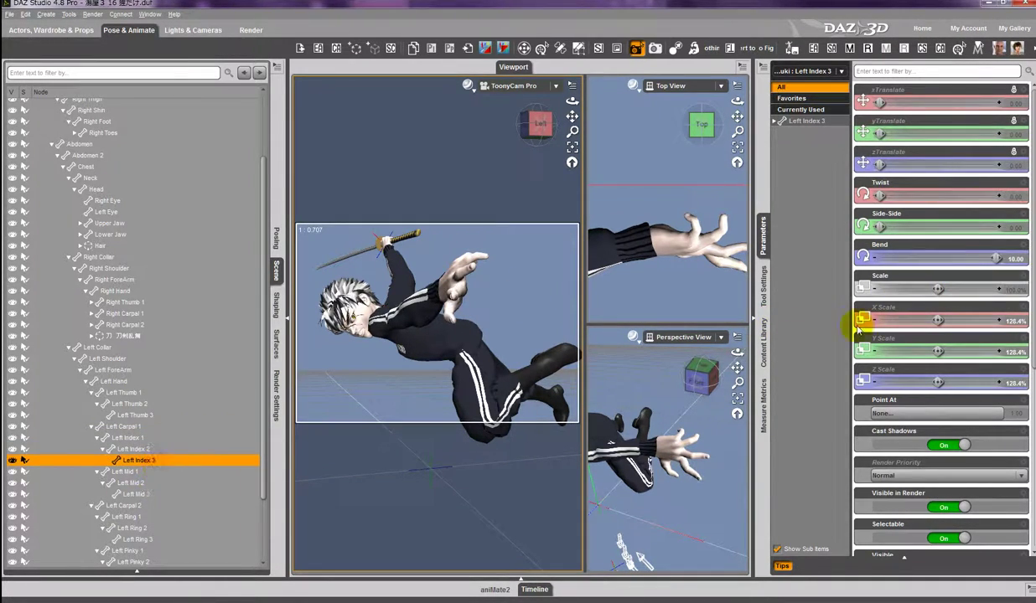
left_click_drag(938, 289, 961, 288)
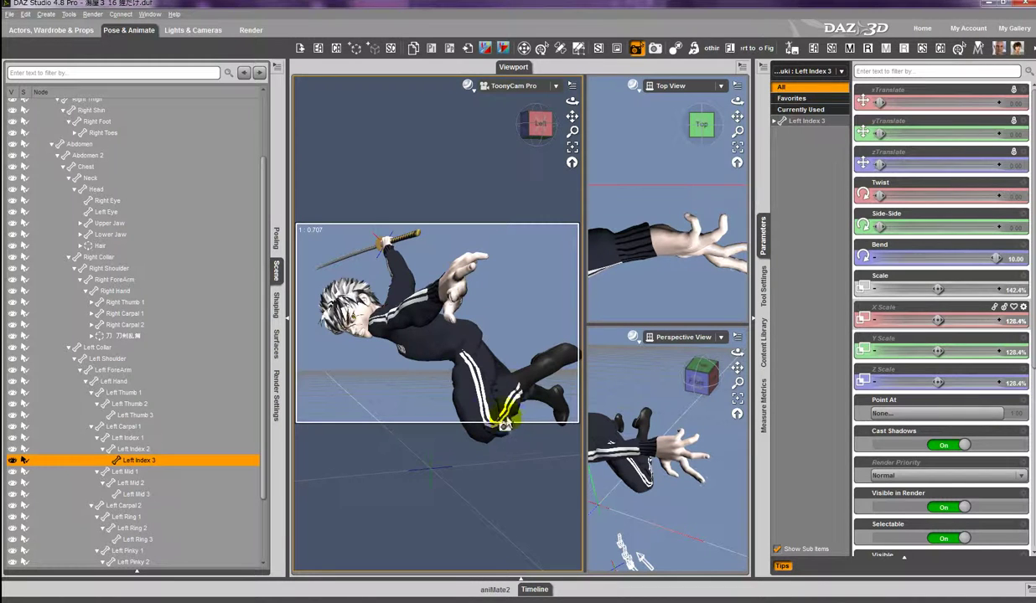
- Set Left Thumb 1's Up-Down rotation to about 1.37
left_click(541, 48)
left_click(454, 314)
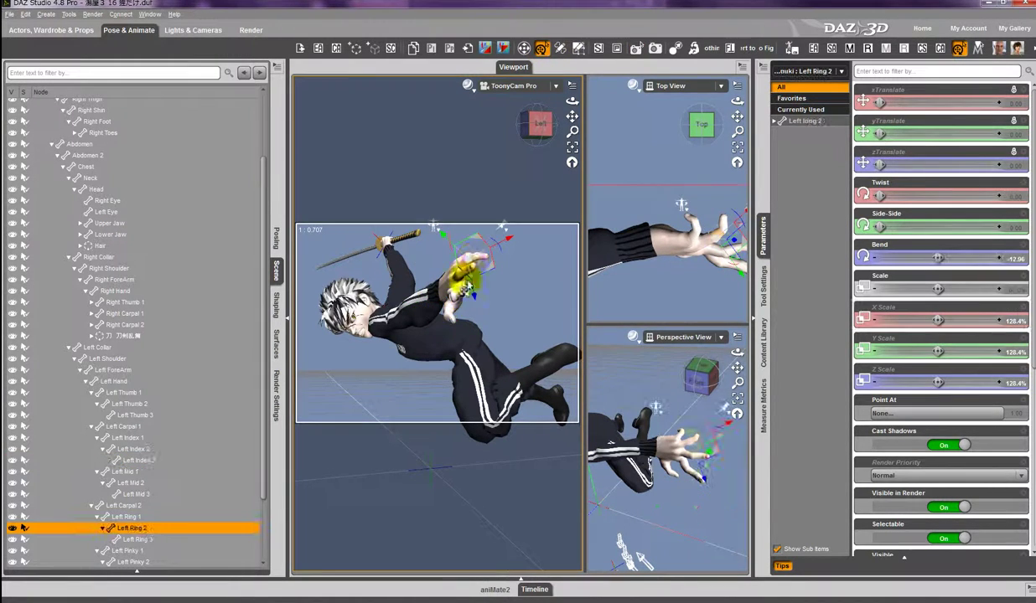
left_click(453, 315)
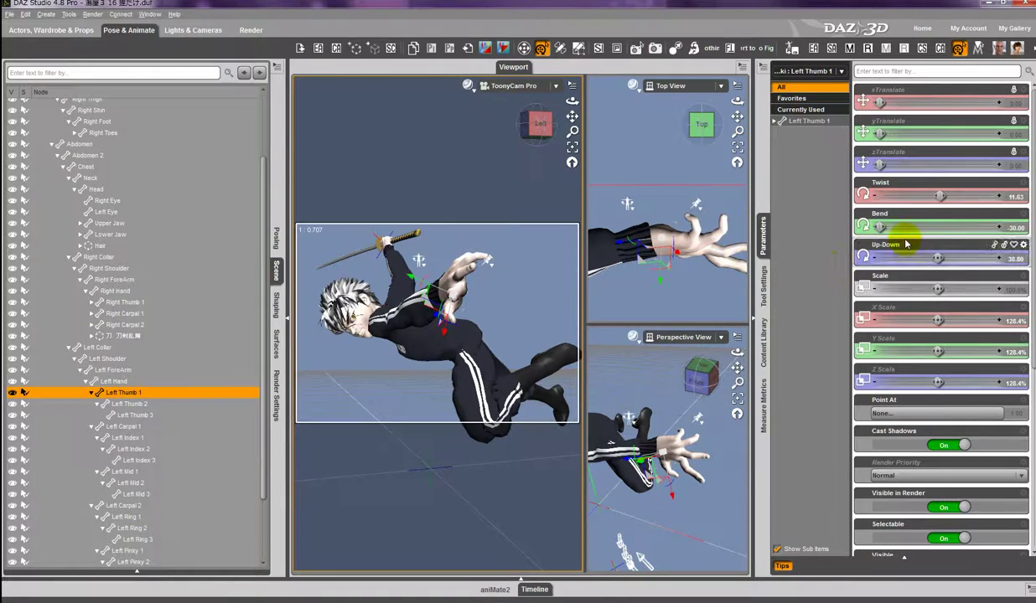
left_click_drag(936, 258, 913, 257)
left_click_drag(502, 294, 521, 294)
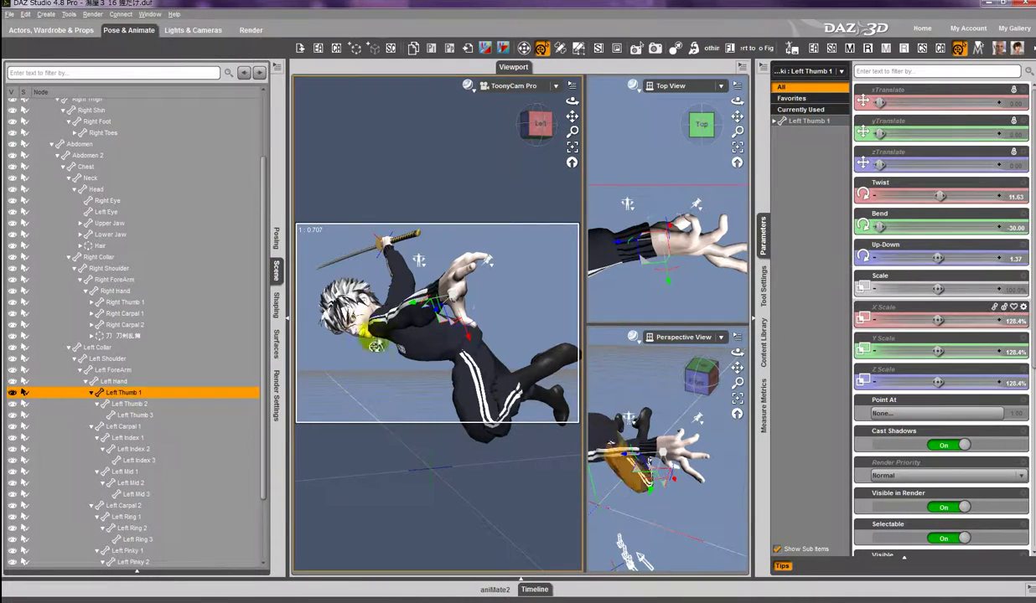
- Set Mouth Open Wide to about 0.59 in the head's mouth pose controls, with the manipulator hidden
left_click(358, 322)
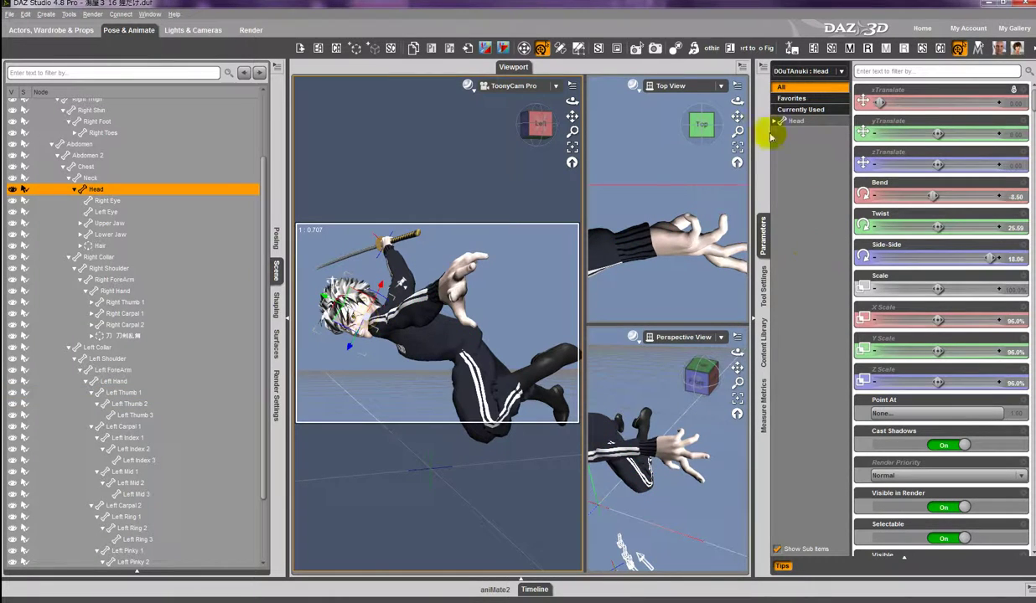
left_click(637, 52)
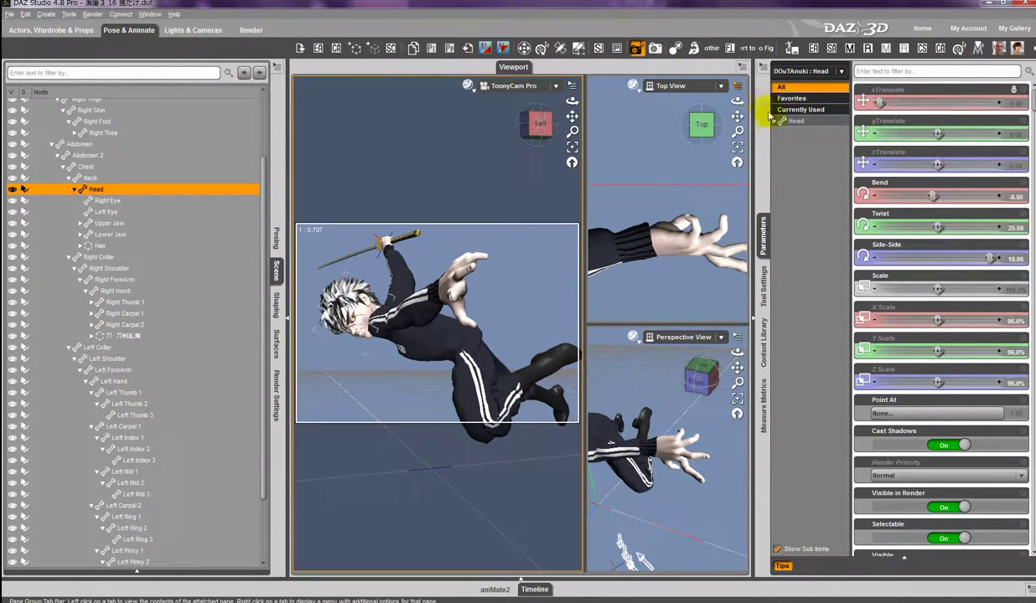
left_click(774, 121)
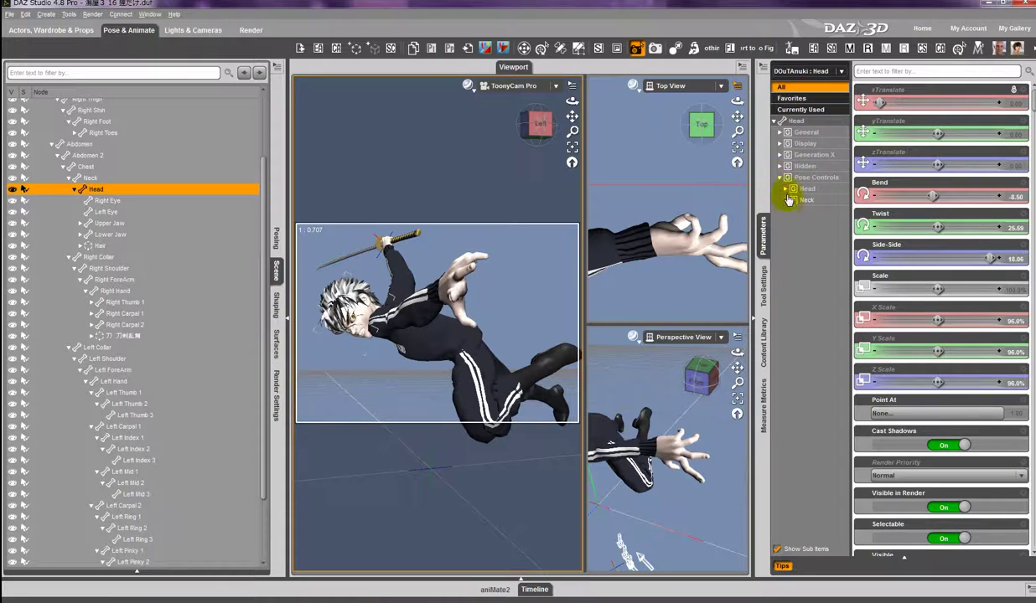
left_click(785, 189)
left_click(814, 244)
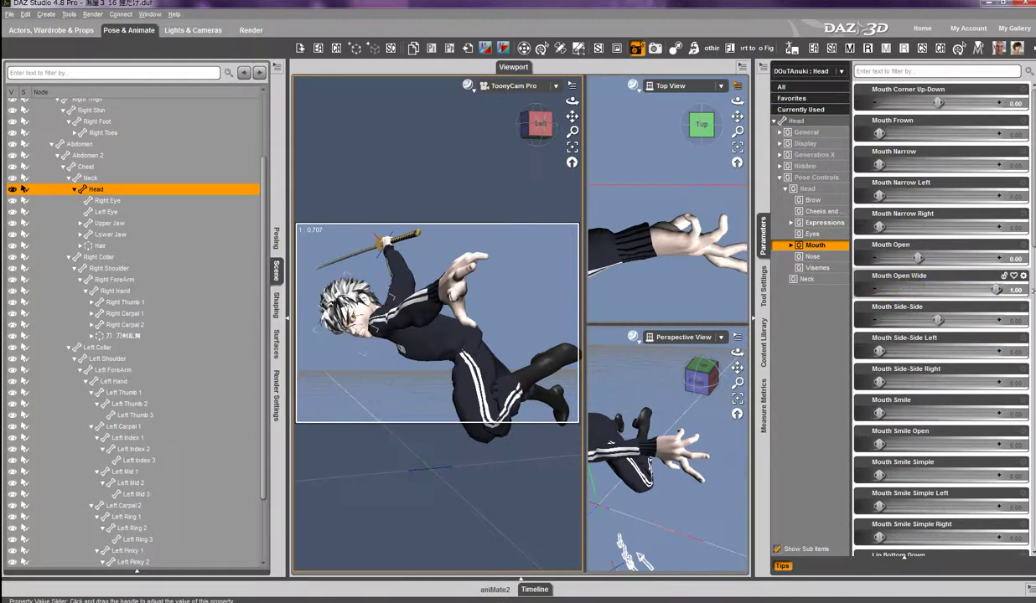
left_click_drag(997, 289, 961, 288)
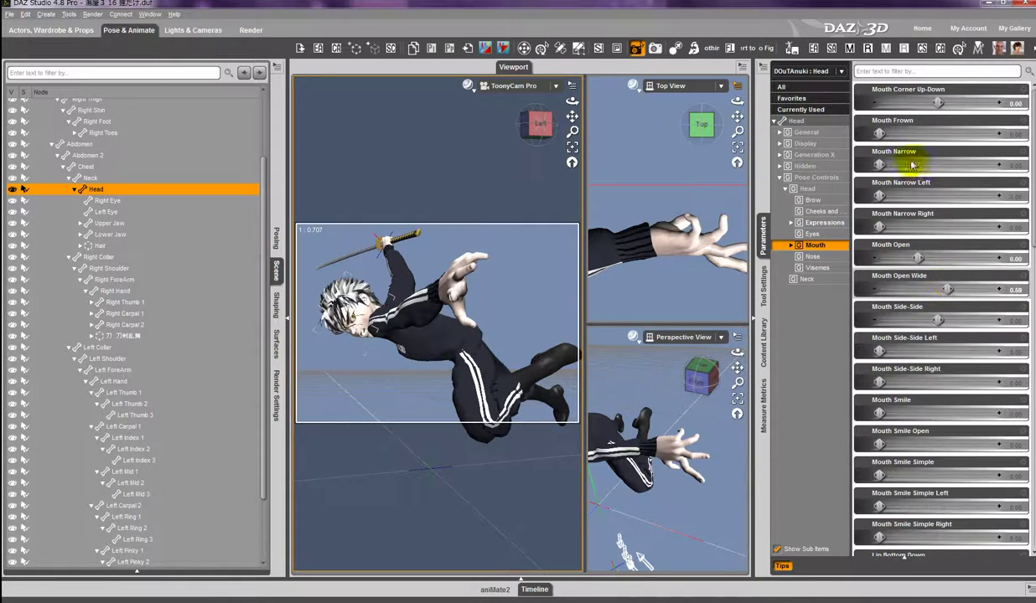
- Set the head's Glare expression to about 0.91 and its Scream expression to about 0.22
left_click_drag(880, 134, 854, 128)
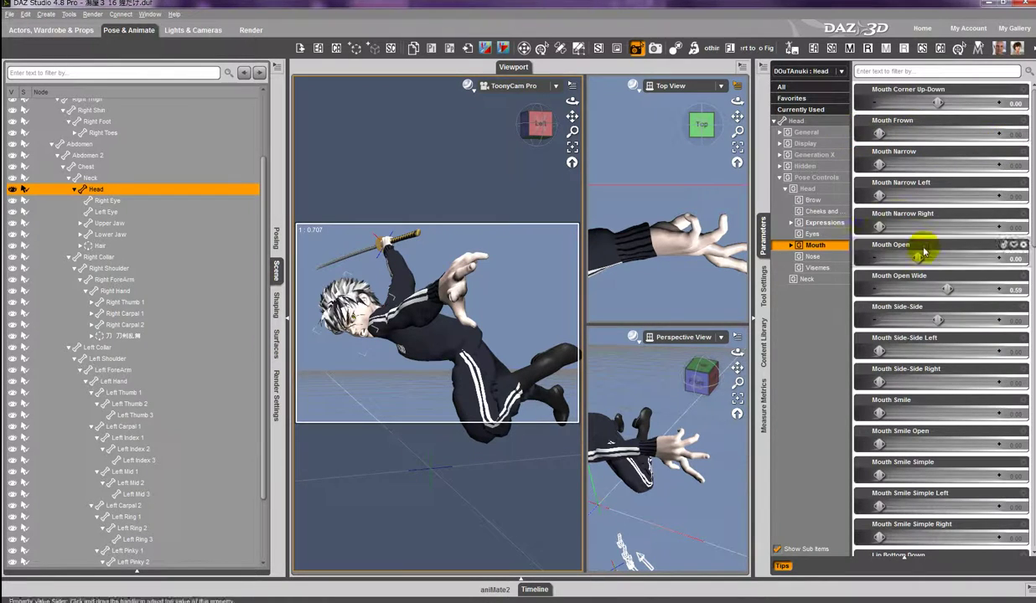
left_click(825, 222)
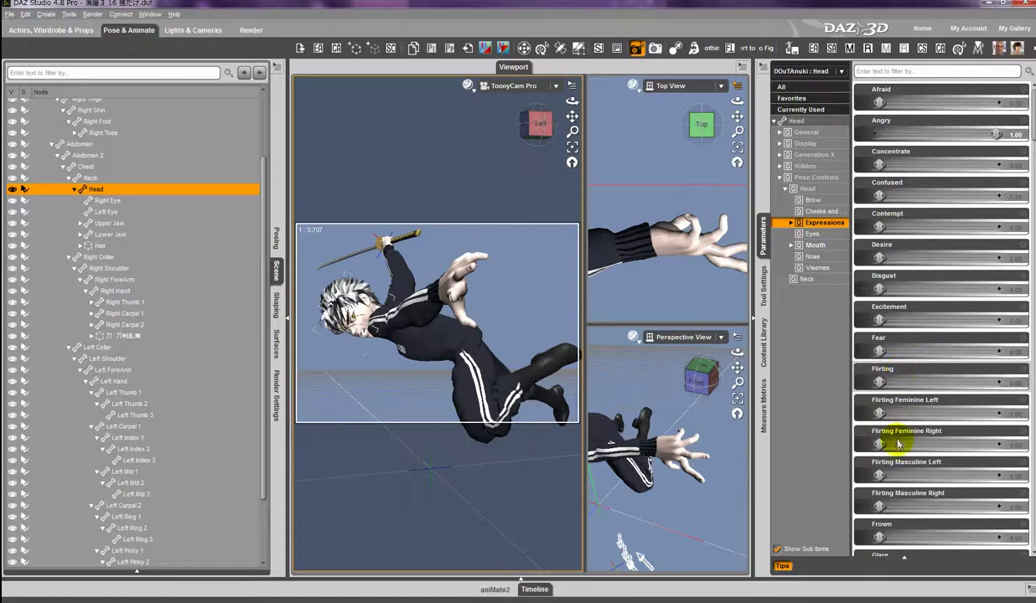
scroll(897, 438, "down", 5)
scroll(898, 438, "down", 3)
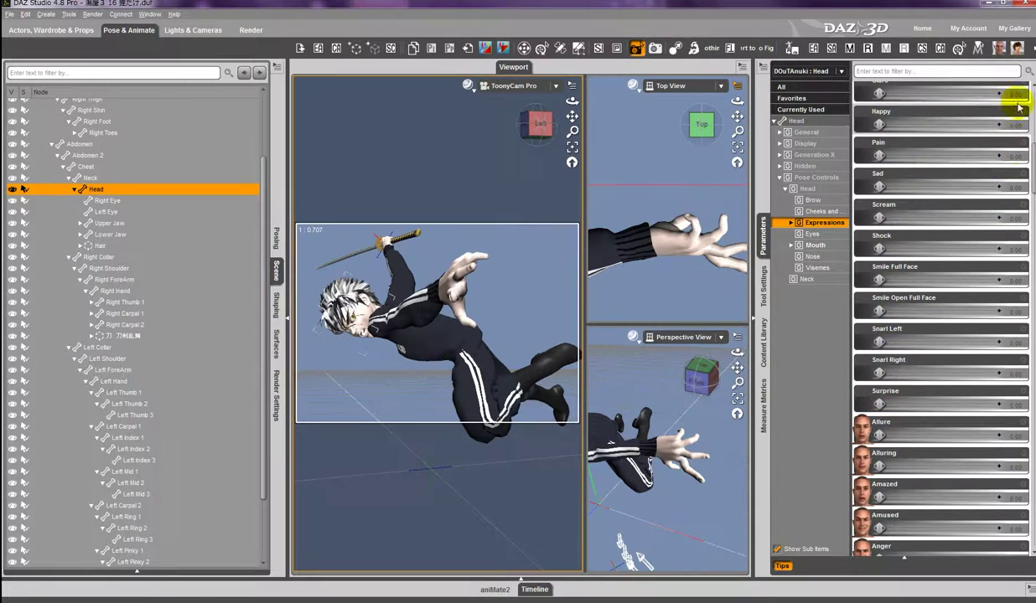
scroll(1021, 104, "up", 1)
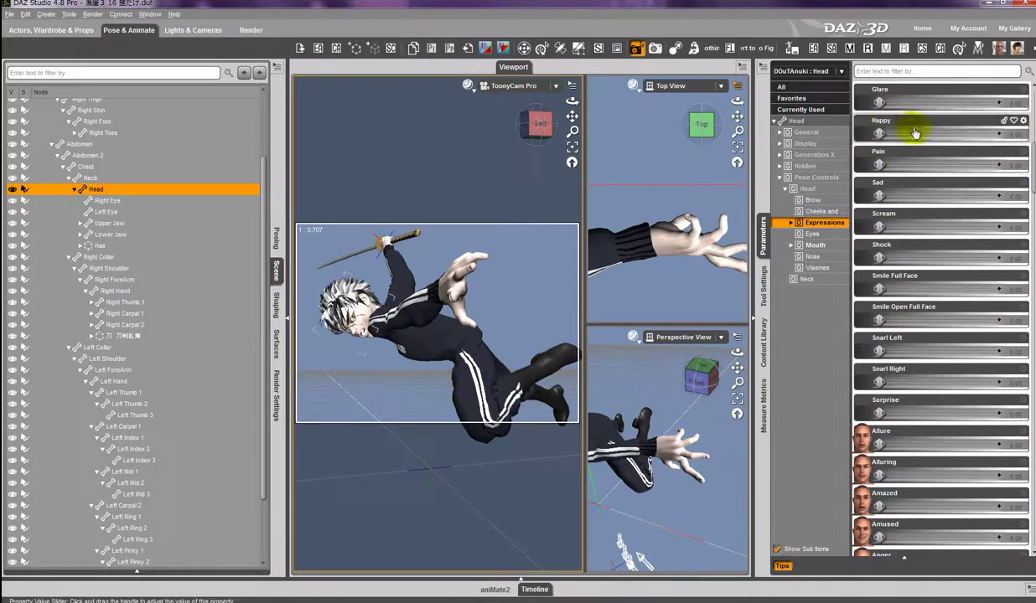
left_click_drag(878, 102, 985, 105)
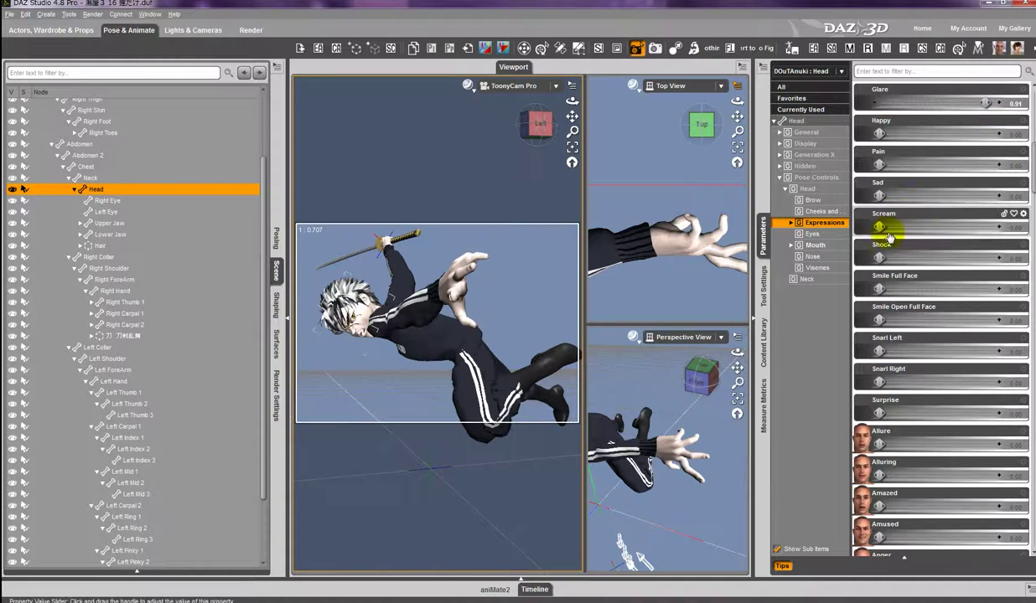
left_click_drag(878, 227, 916, 231)
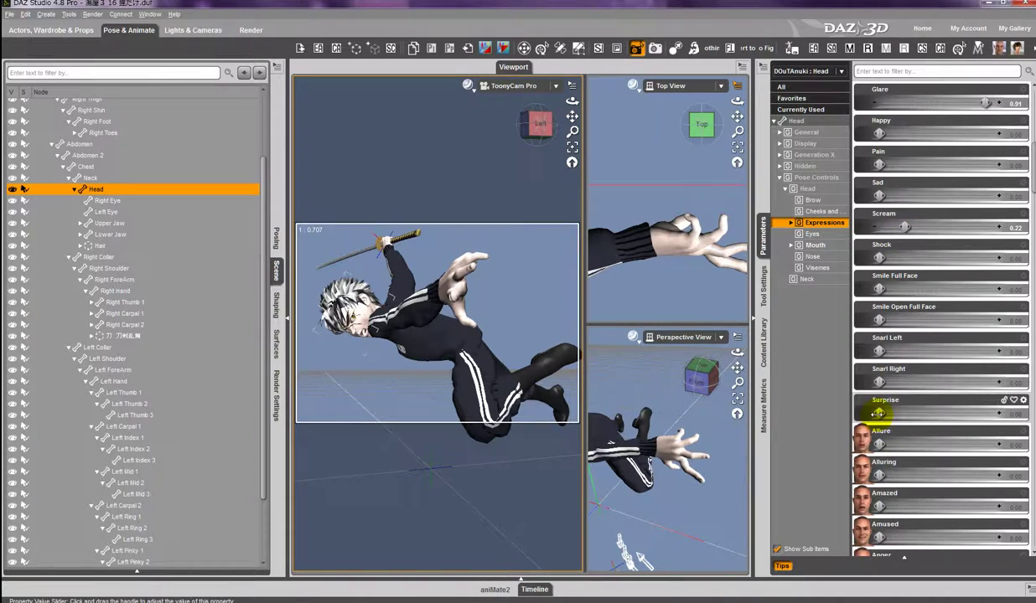
- Set the head's Brow Down to about 0.88, and both Brow Outer Up and Brow Inner Down to 1.00
left_click(812, 200)
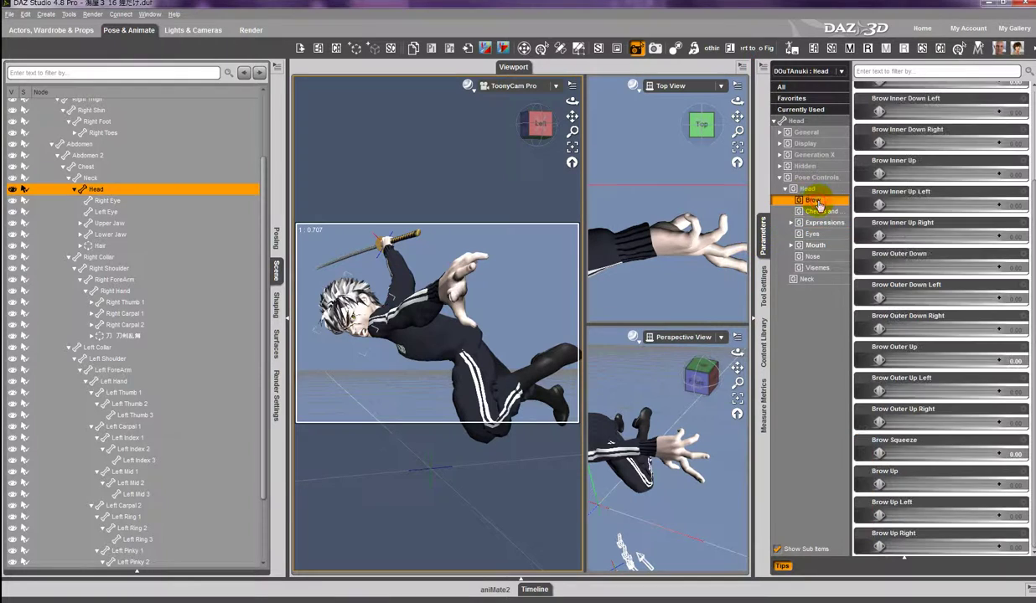
scroll(1013, 135, "up", 3)
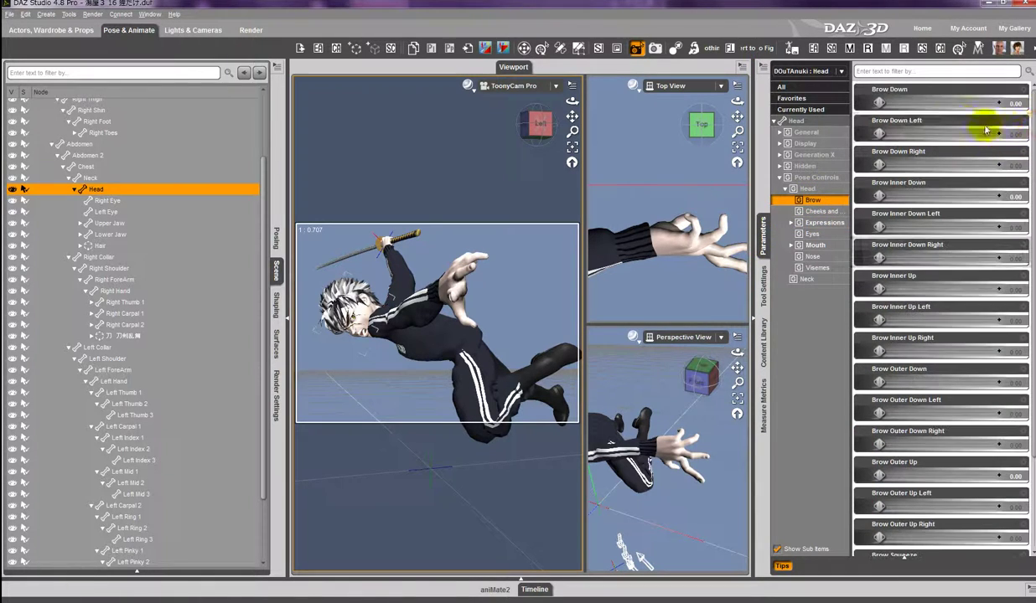
left_click_drag(877, 101, 977, 110)
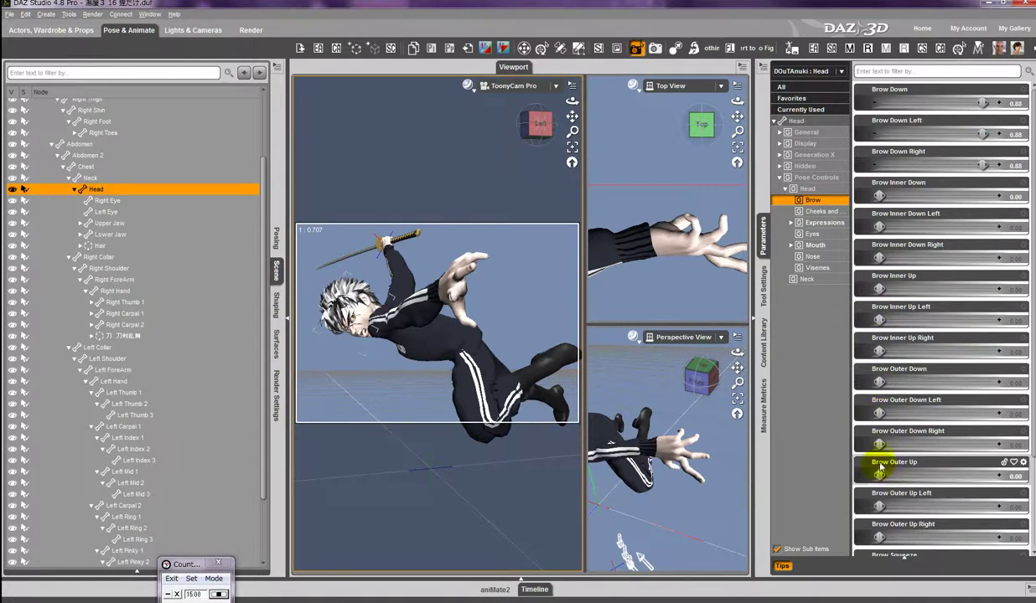
left_click_drag(878, 475, 1024, 476)
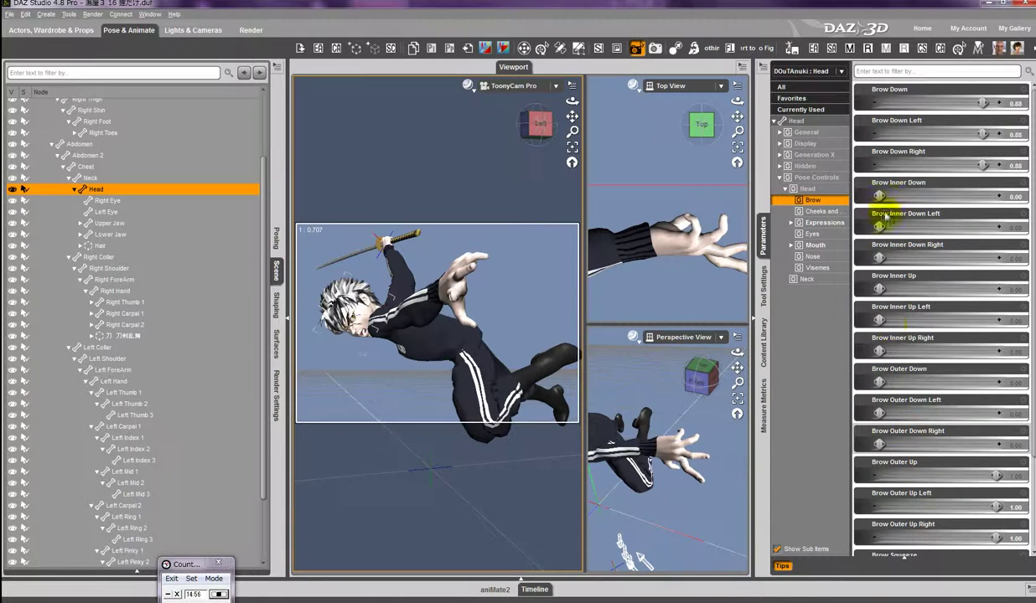
left_click_drag(878, 196, 995, 196)
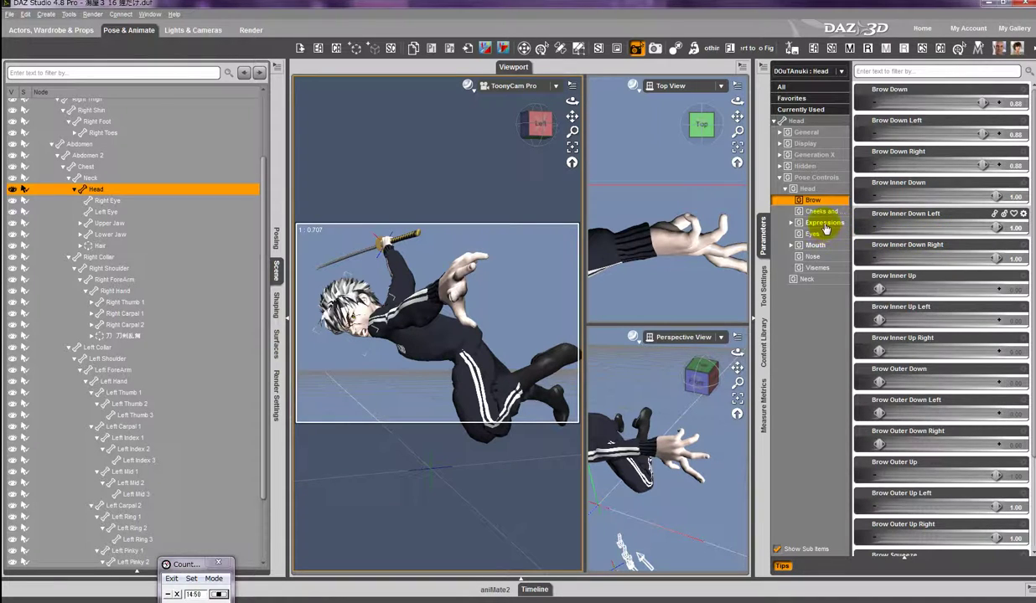
- Frame the character's head close up from its left side in the Perspective View to examine the facial expression
left_click(815, 246)
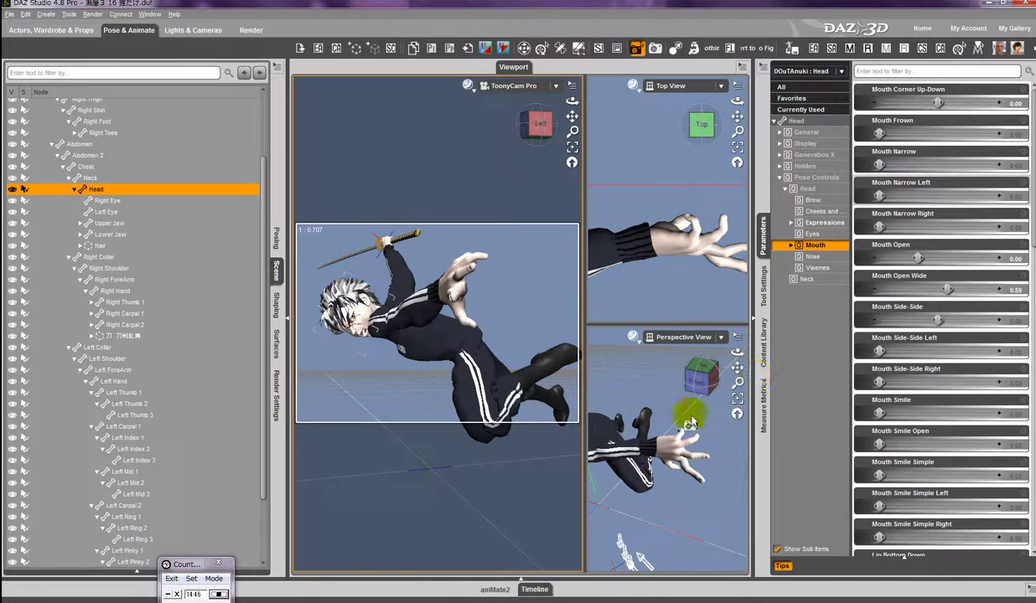
left_click(736, 398)
left_click_drag(707, 386, 694, 416)
left_click_drag(701, 377, 726, 356)
scroll(664, 457, "up", 3)
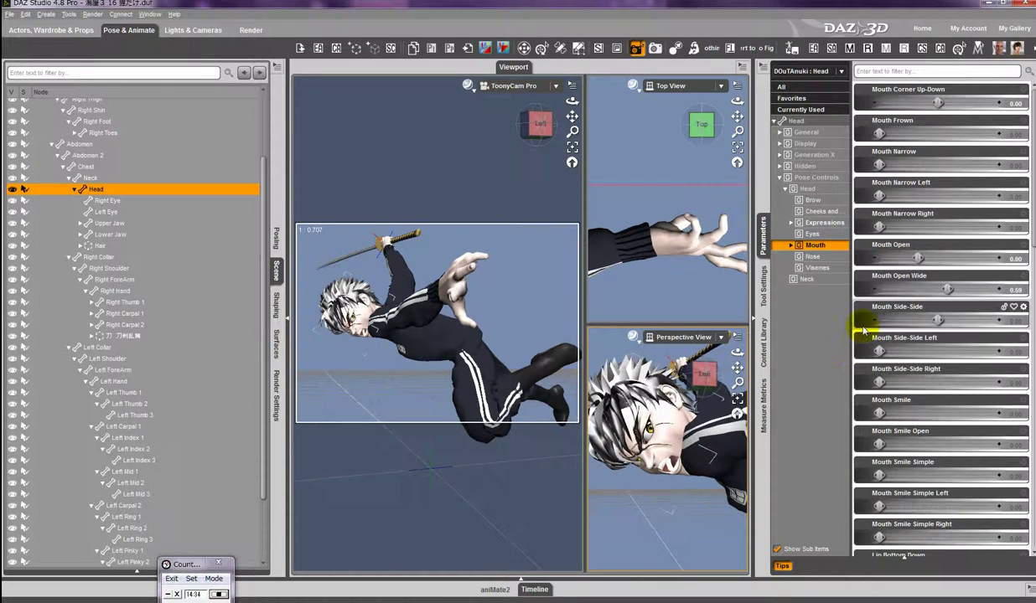
- Try the EH viseme at about 0.97 on the head, undo it, and try the W and ER visemes
left_click(817, 267)
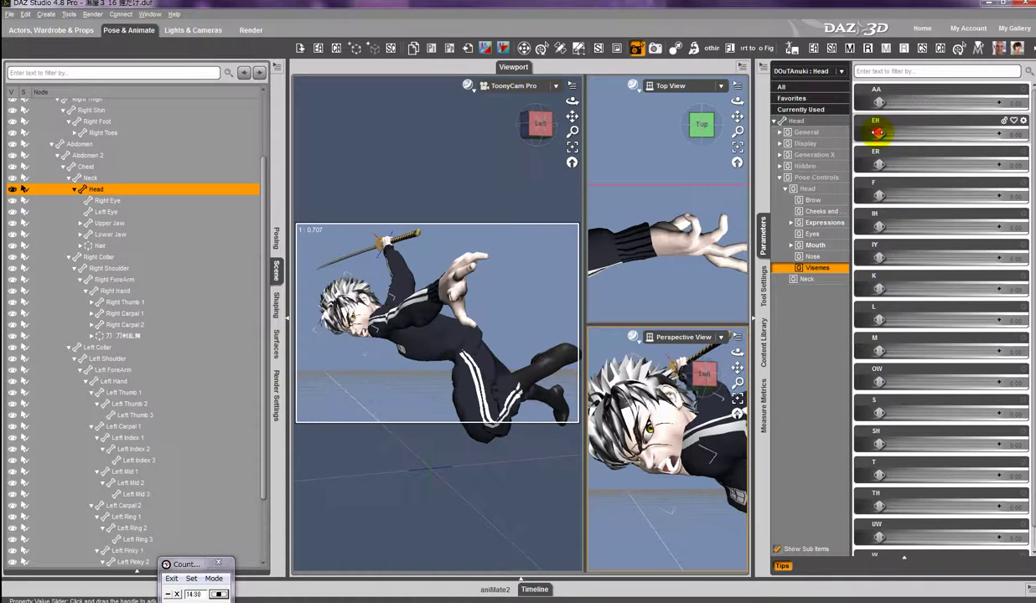
left_click_drag(876, 131, 991, 132)
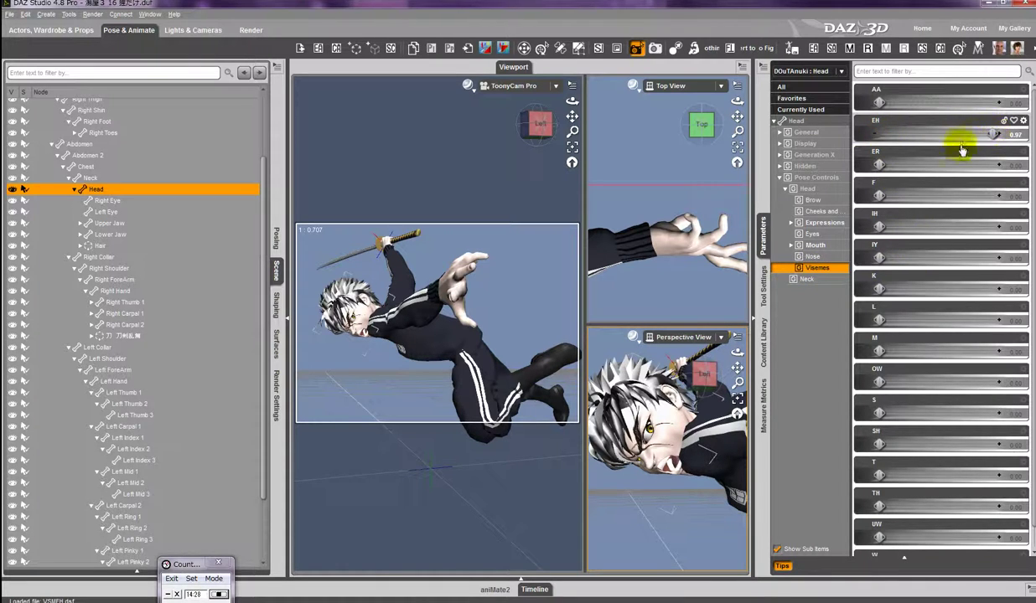
key("ctrl+z")
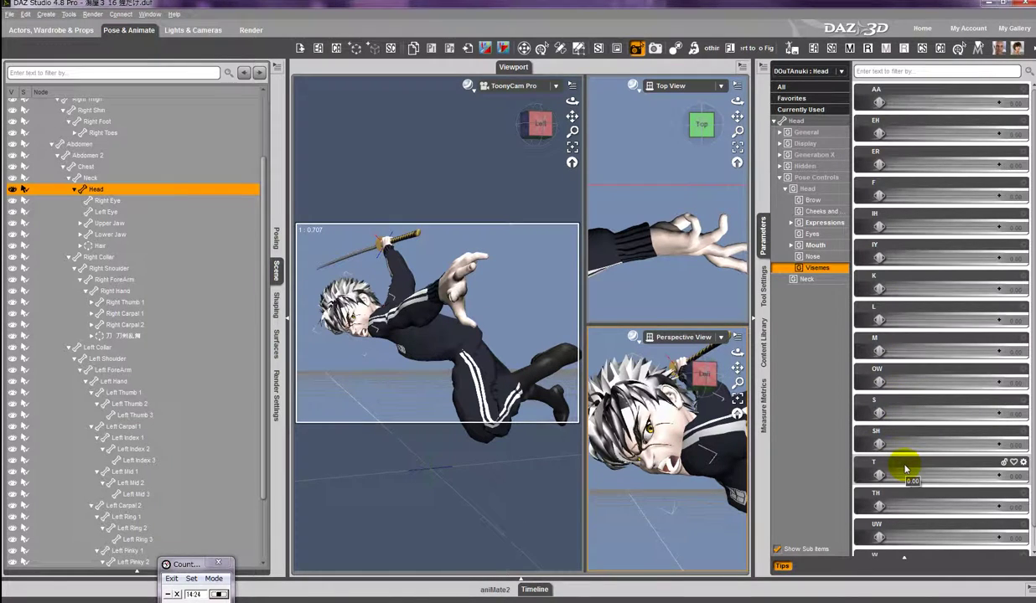
scroll(904, 469, "down", 1)
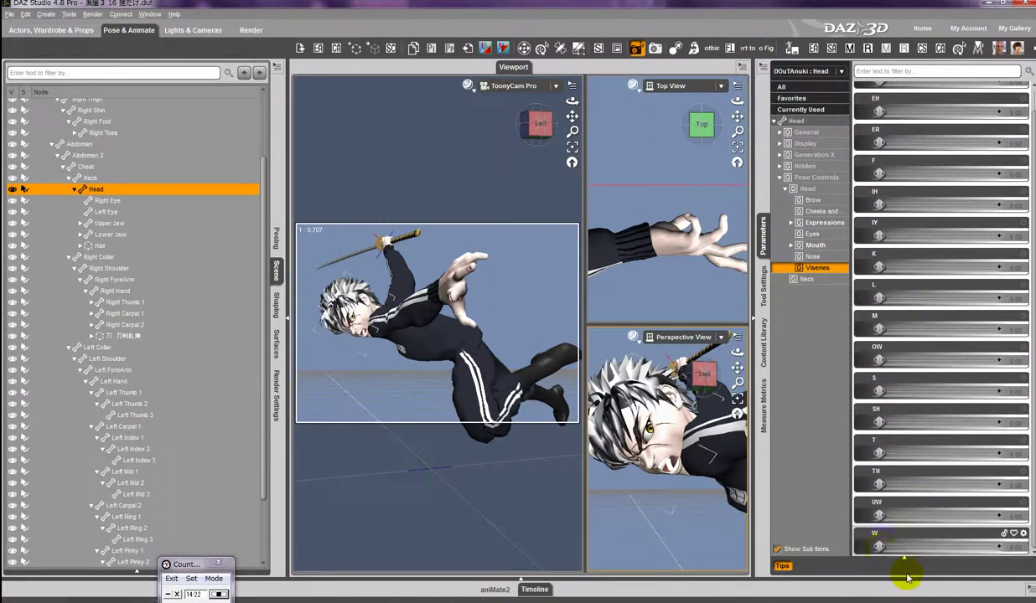
left_click_drag(878, 546, 797, 544)
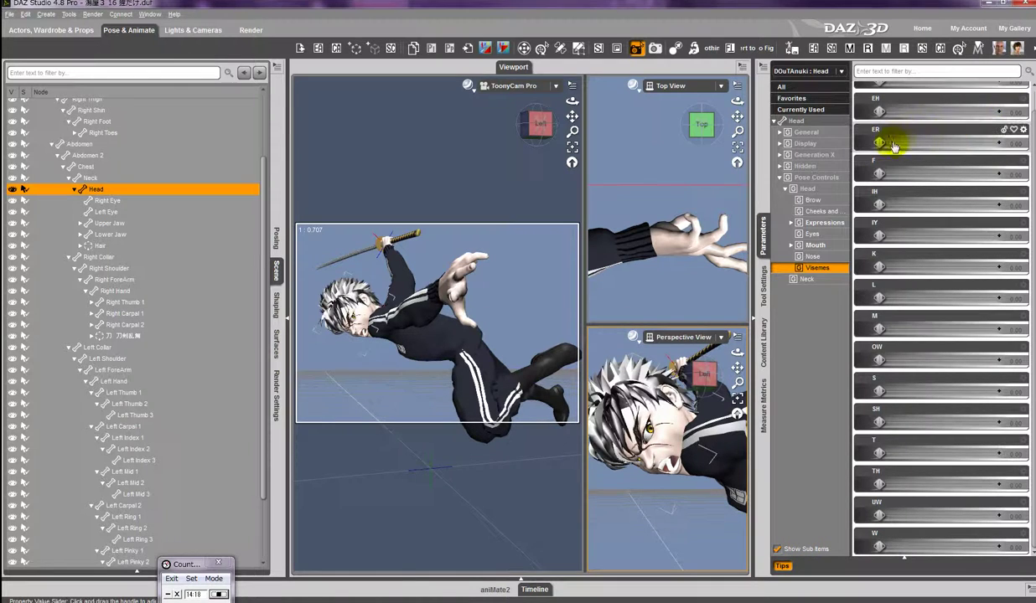
left_click_drag(877, 143, 847, 195)
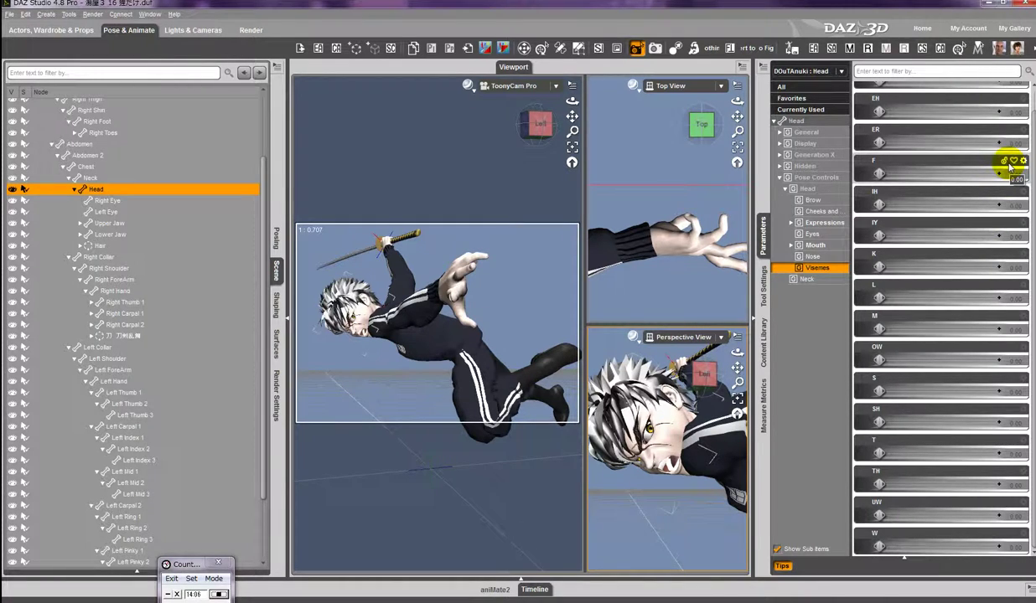
scroll(1030, 98, "up", 1)
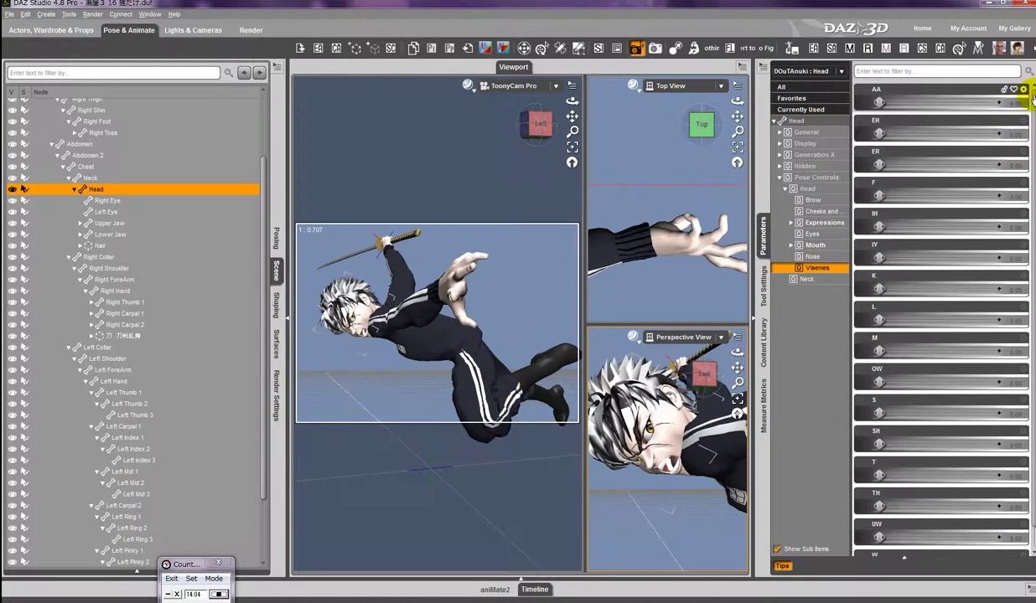
- Try the Lips Pucker Wide control among the mouth's lip pose controls
left_click(806, 245)
left_click(825, 269)
left_click(814, 245)
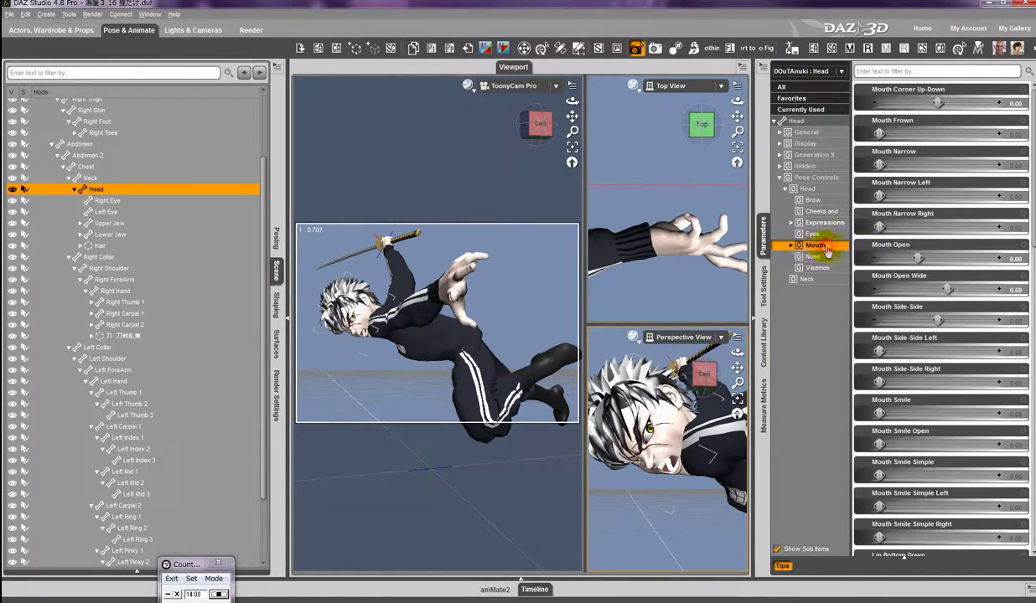
left_click(790, 244)
left_click(817, 256)
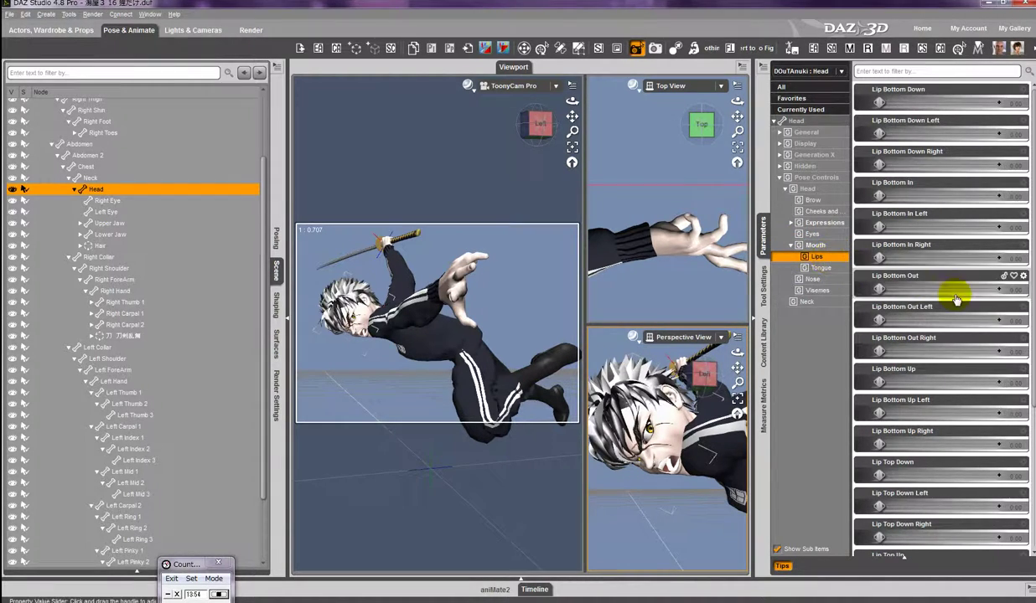
scroll(956, 299, "down", 5)
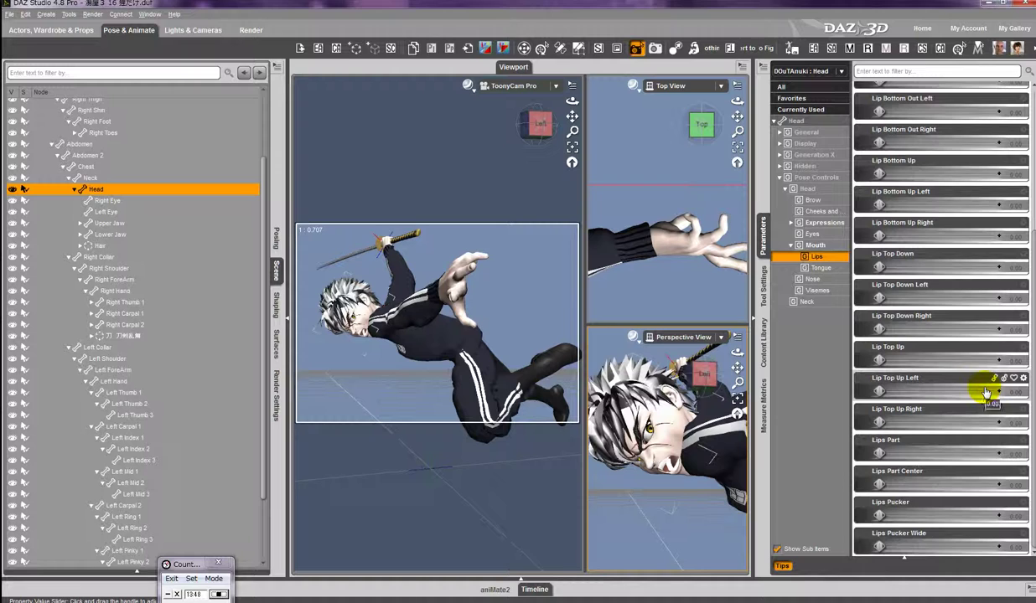
mouse_move(880, 545)
left_mouse_down()
mouse_move(983, 538)
mouse_move(880, 543)
left_mouse_up()
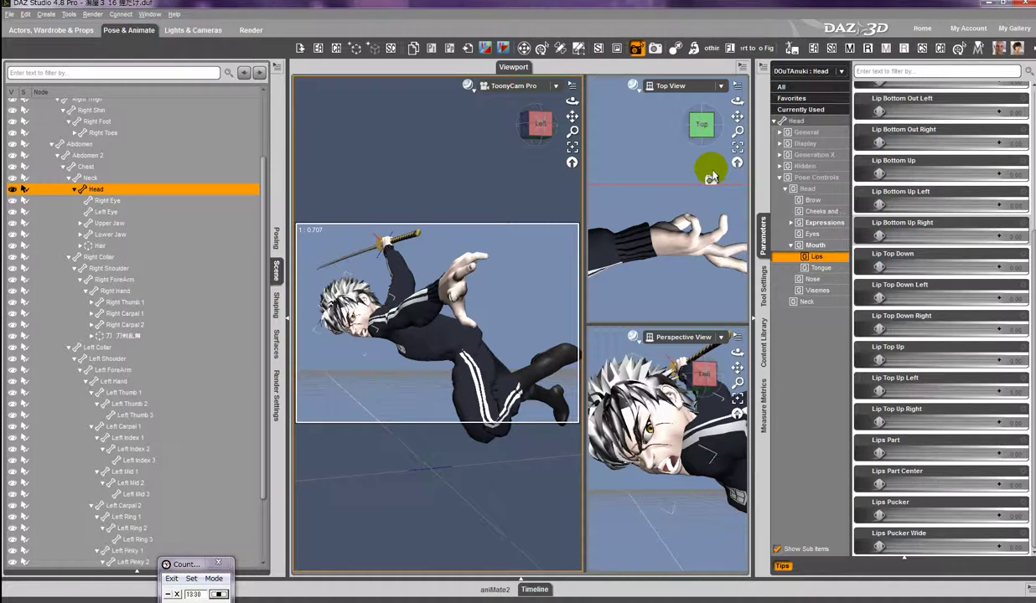
- Save the scene
key("ctrl+s")
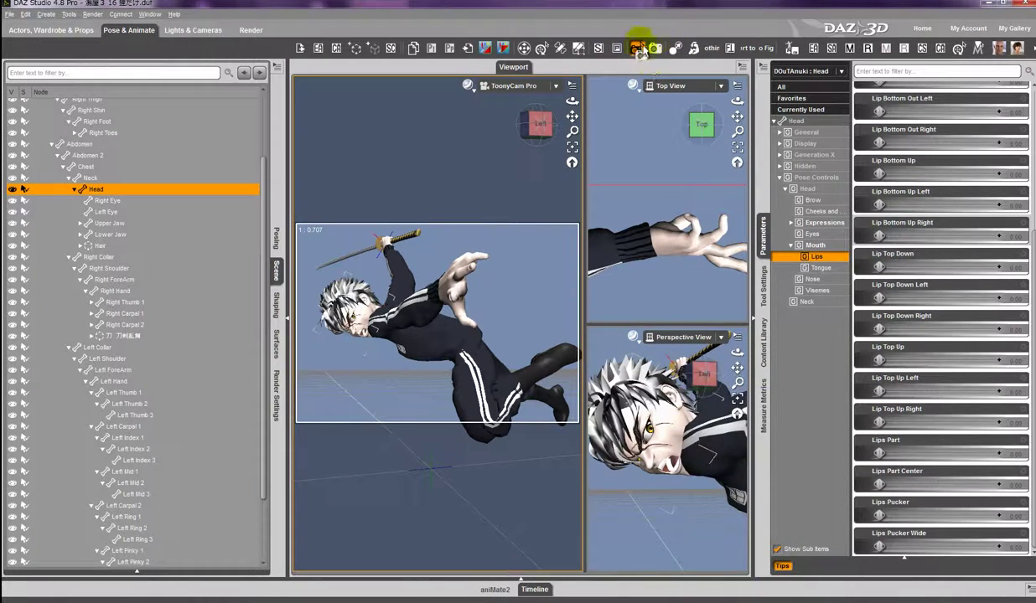
- Try bending the Right Thigh to 35 and the Left Thigh to about -23.9
left_click(542, 48)
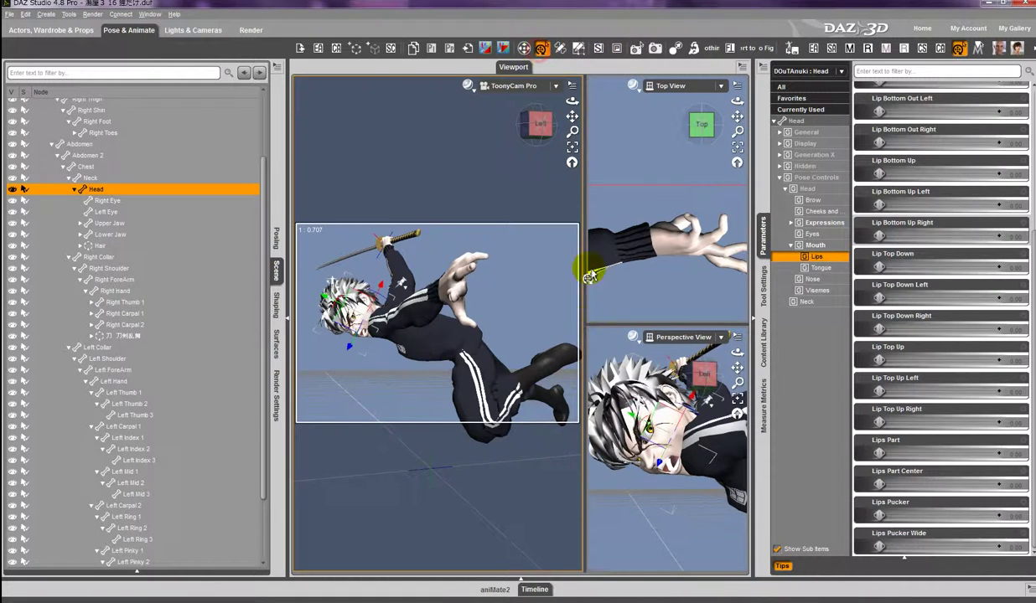
left_click(500, 378)
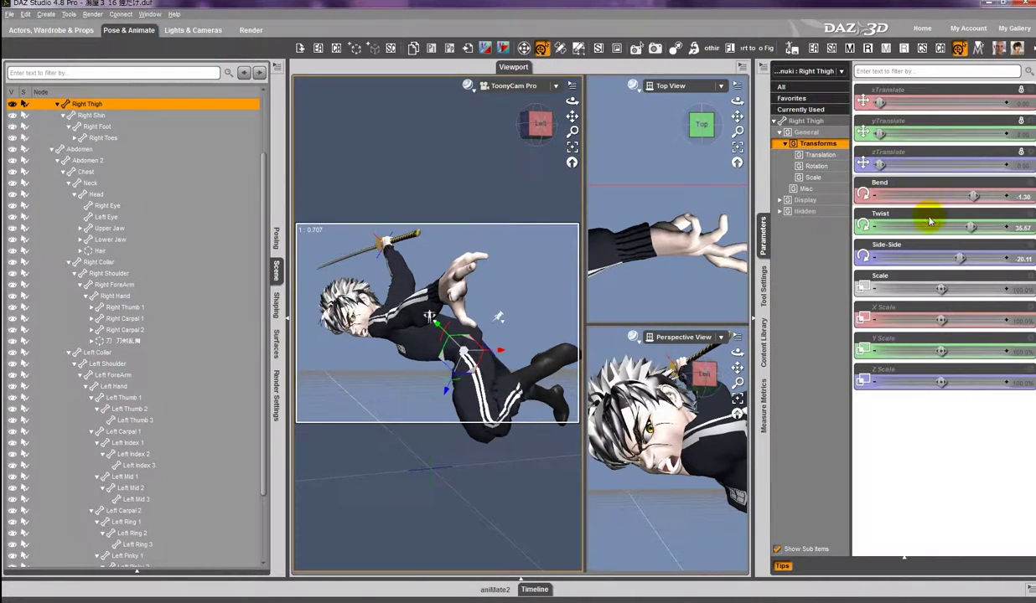
left_click_drag(977, 195, 1003, 194)
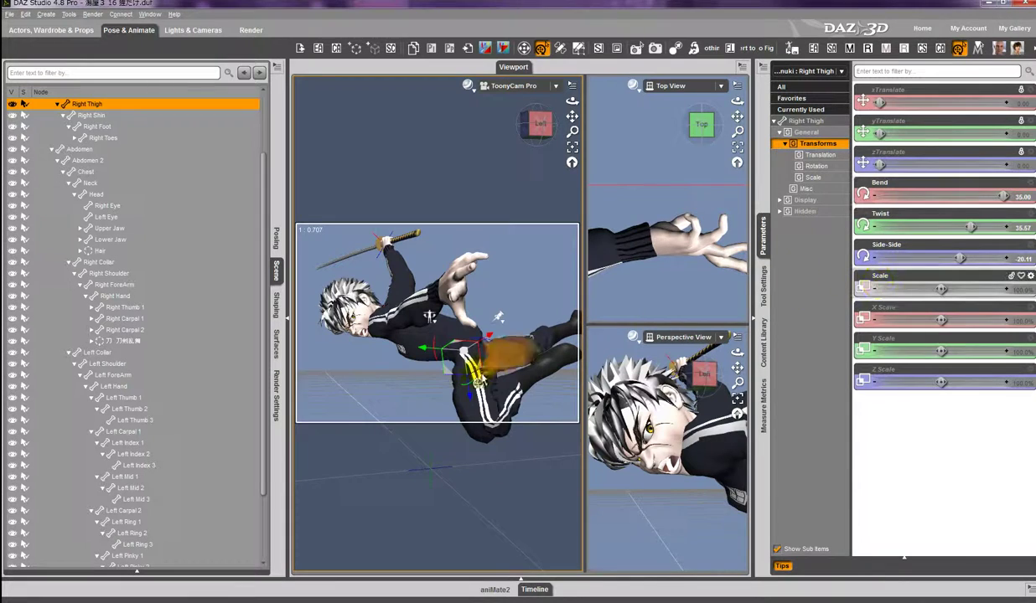
left_click(508, 404)
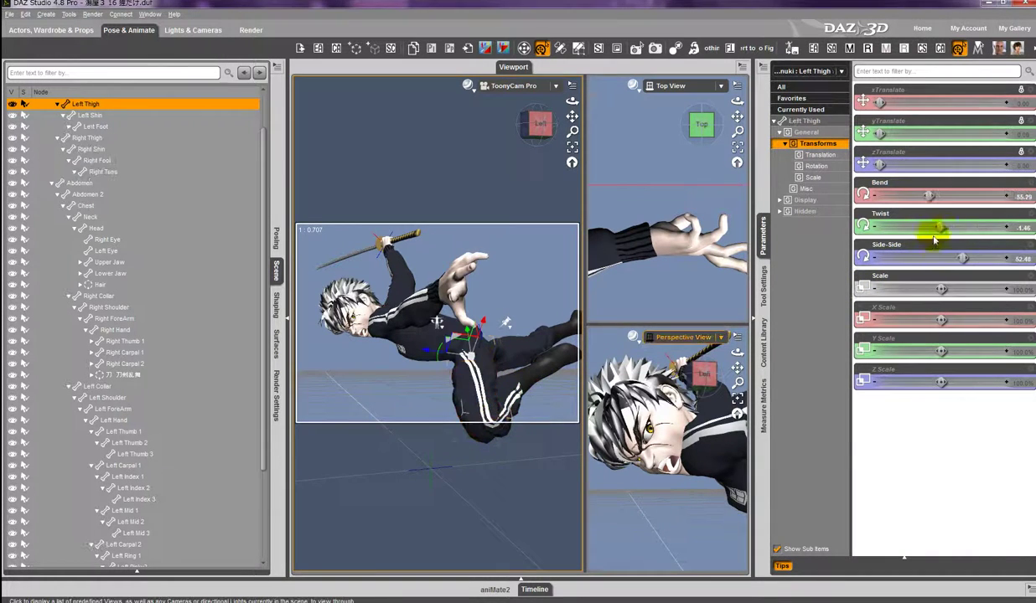
left_click_drag(928, 197, 955, 195)
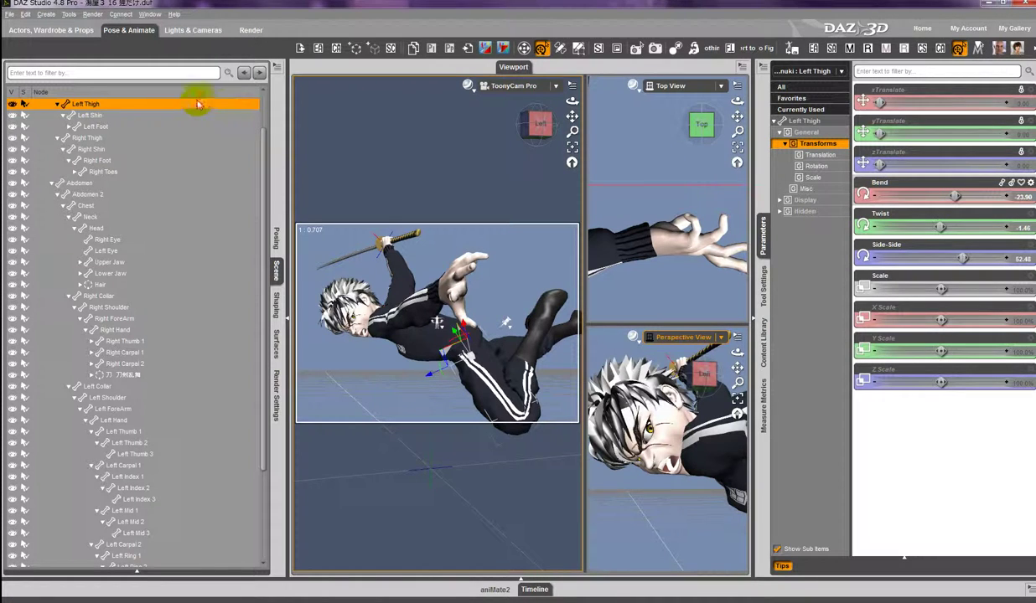
scroll(264, 104, "up", 2)
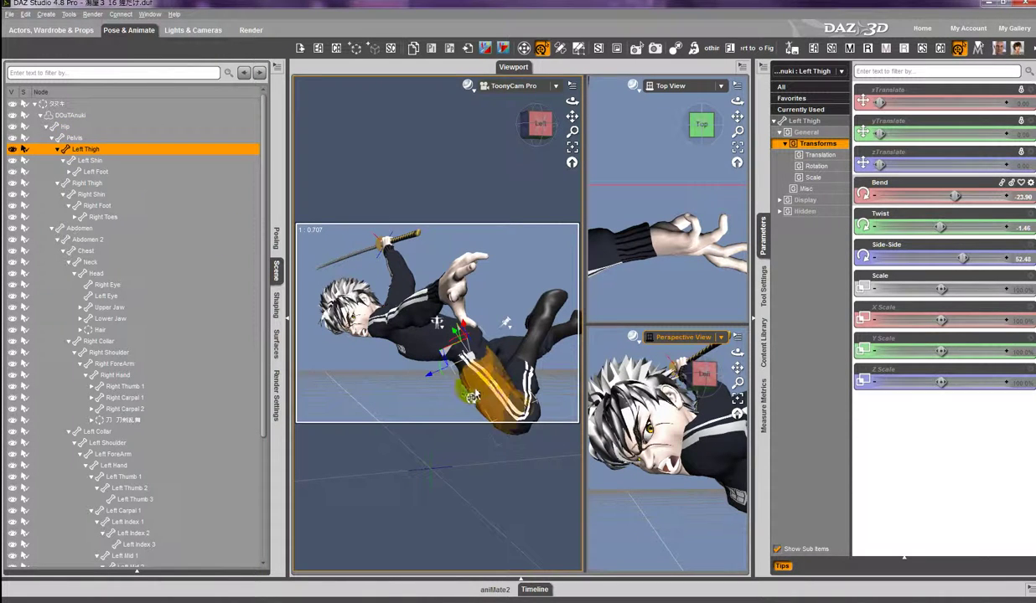
left_click_drag(534, 444, 533, 444)
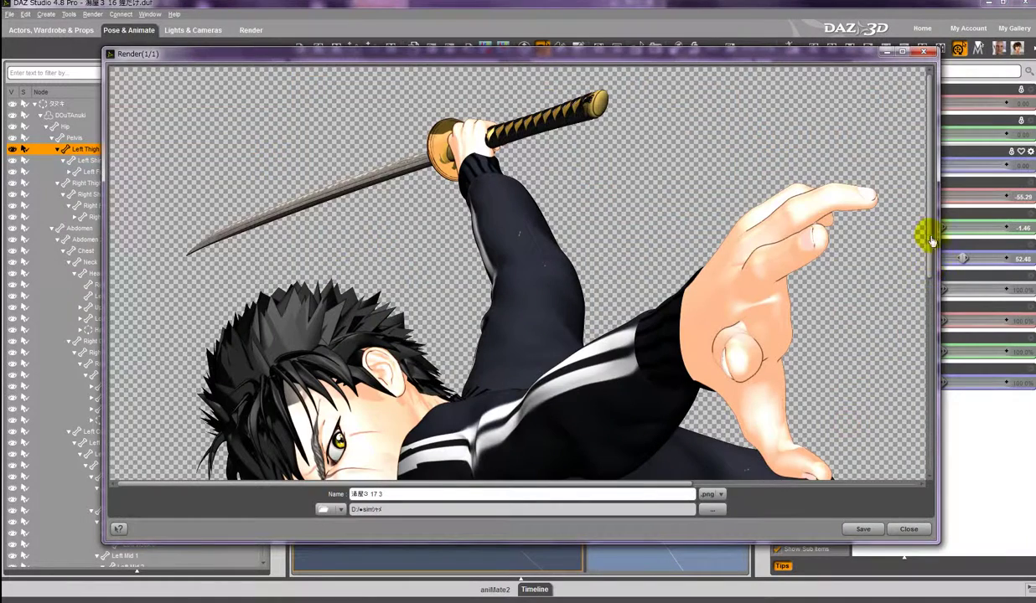
- Inspect the rendered image from the character's face down to the torso and legs
left_click_drag(930, 218, 939, 472)
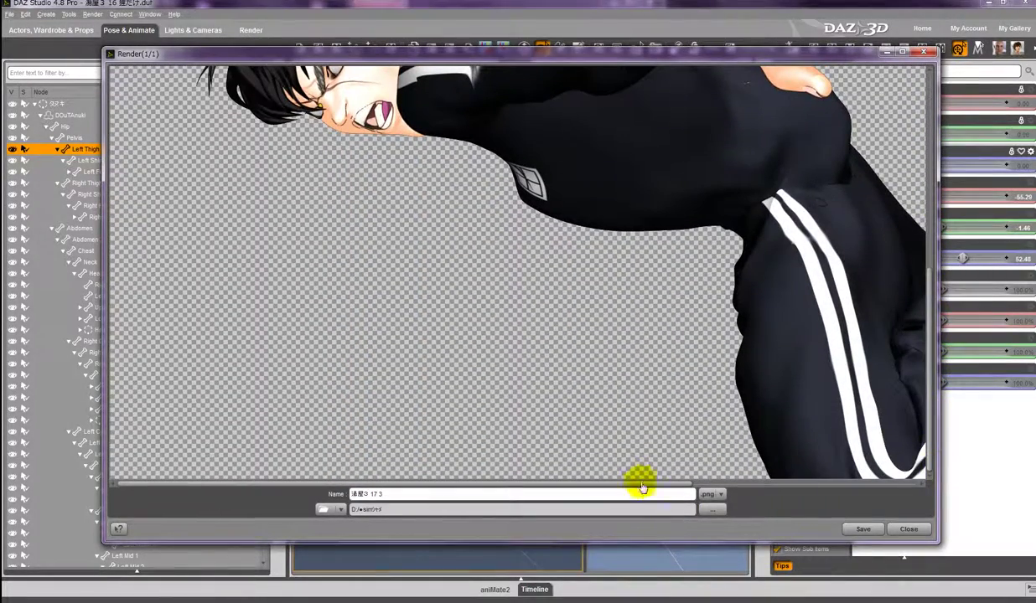
left_click_drag(638, 486, 916, 520)
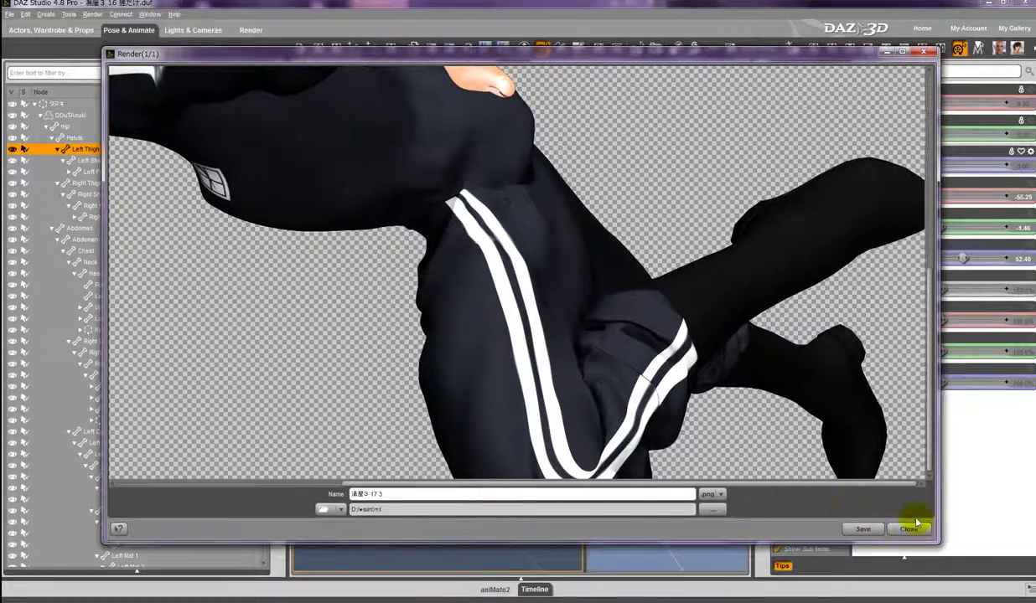
left_click_drag(929, 294, 913, 336)
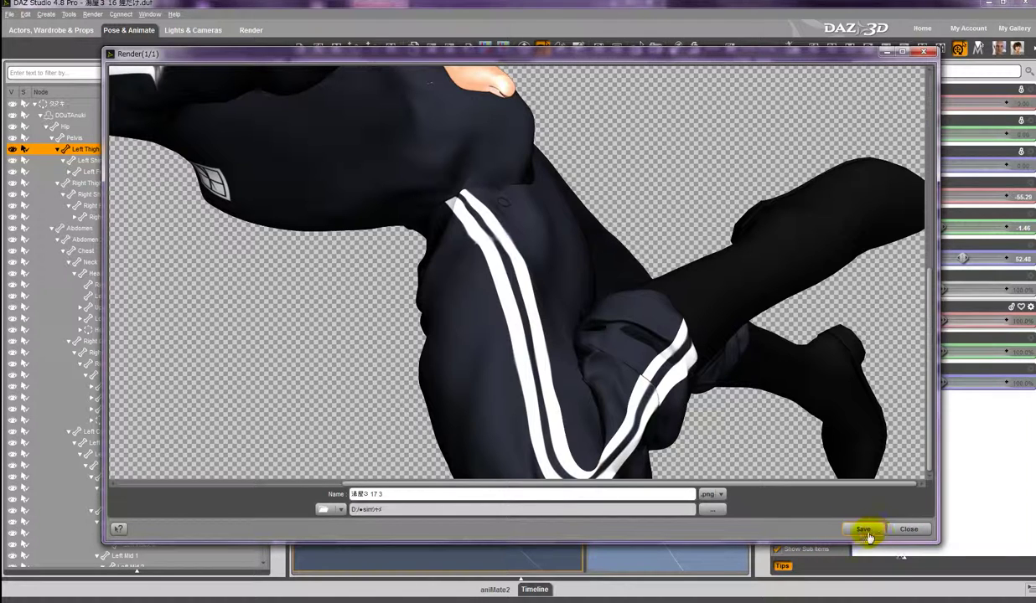
- Append 11 to the rendered image's file name and save it as a PNG
left_click(542, 497)
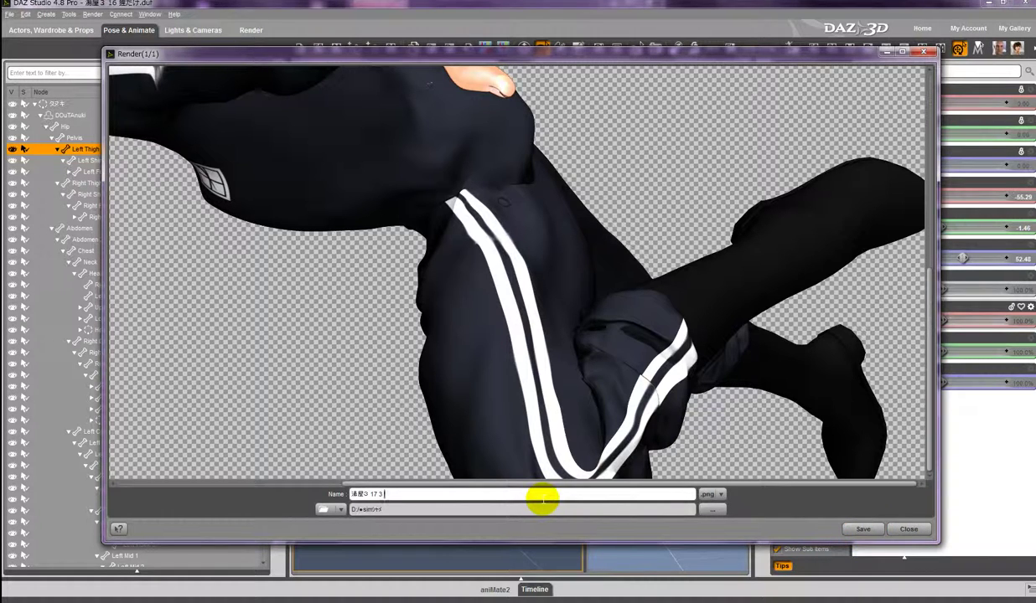
type("11")
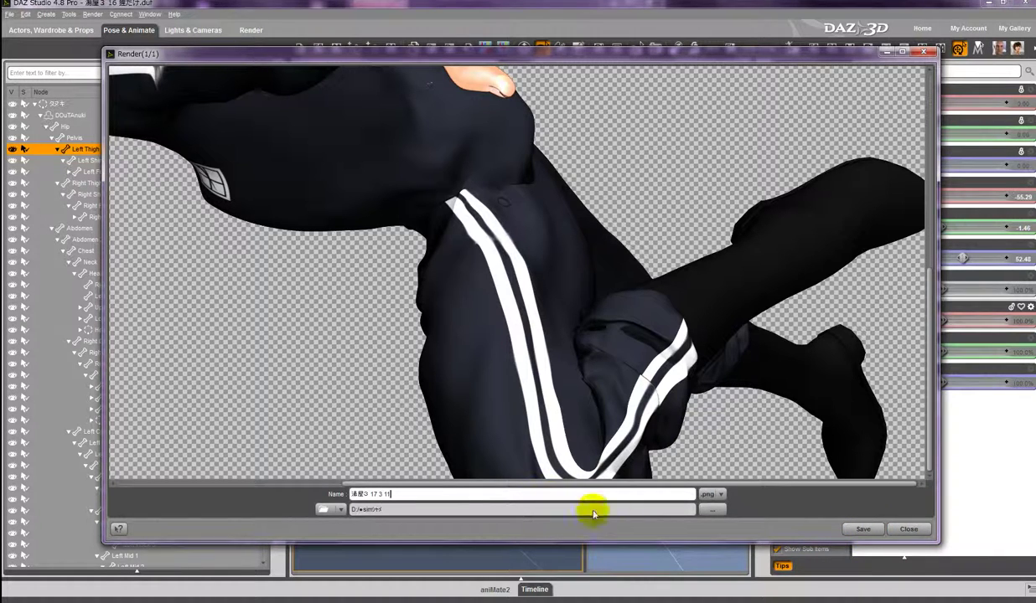
left_click(857, 529)
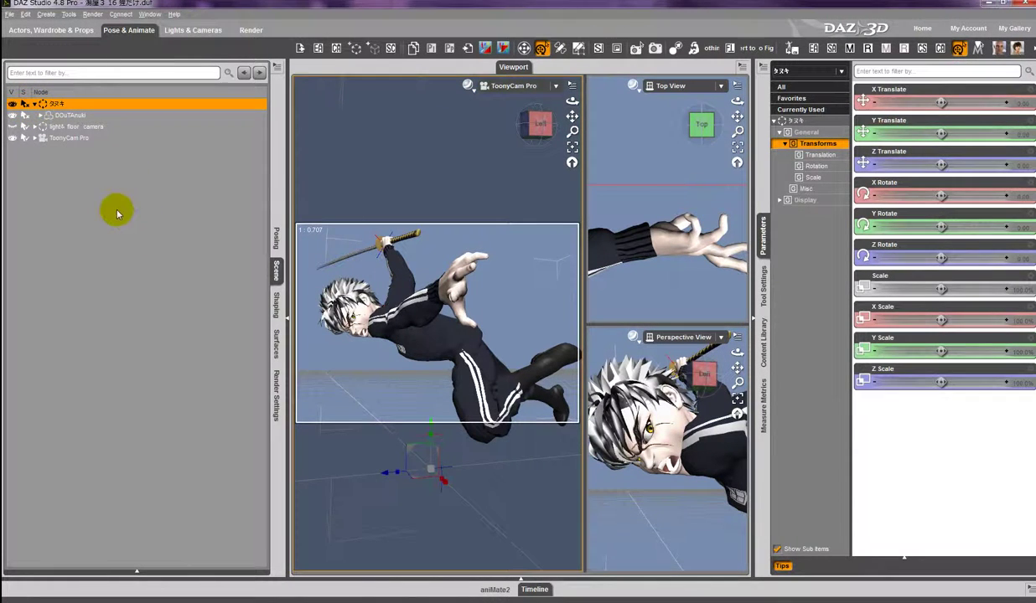
- Collapse the character's group in the scene list and shift the ToonyCam Pro framing slightly
left_click(35, 103)
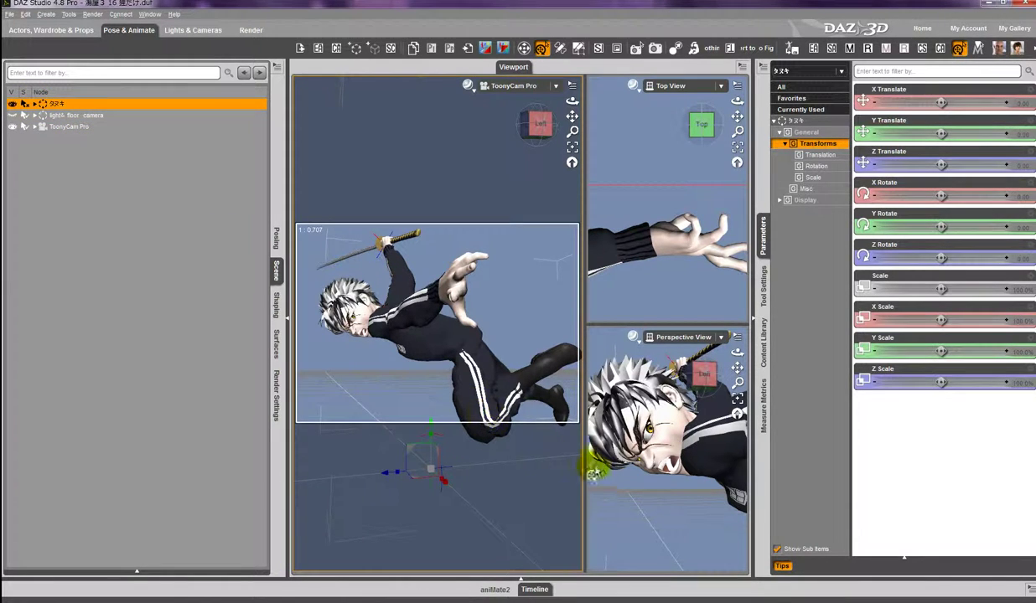
left_click_drag(566, 133, 544, 136)
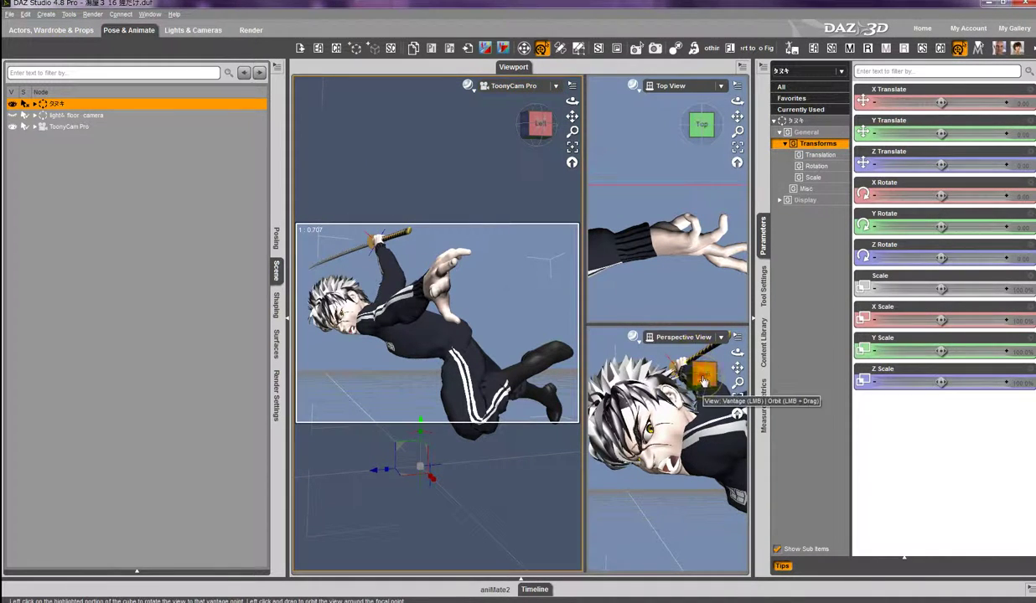
- Create a spotlight that takes its placement from the Perspective View, with that view centred on the character's left foot
left_click_drag(703, 376, 501, 286)
left_click(549, 363)
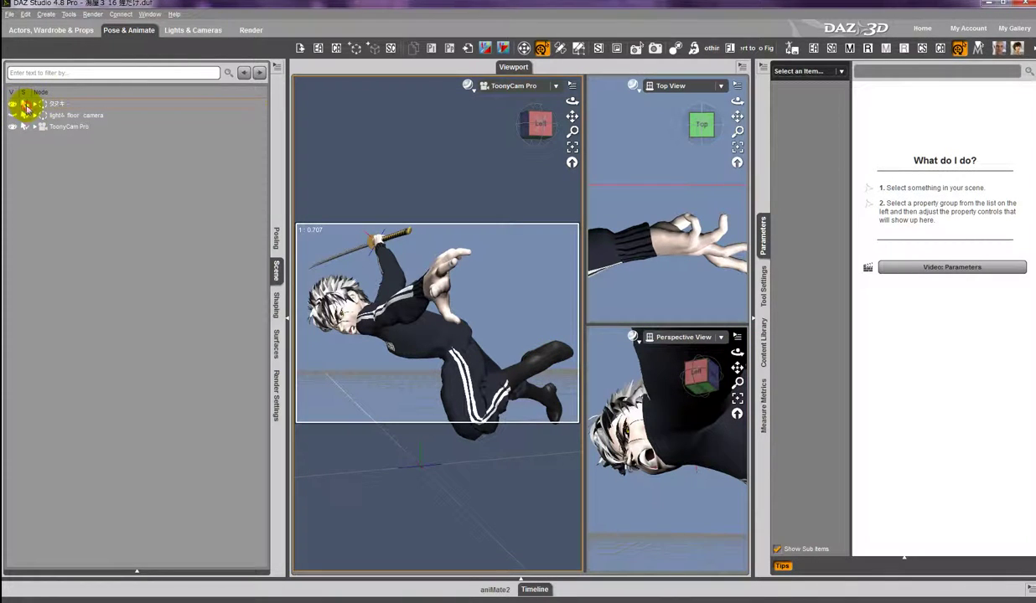
left_click(721, 419)
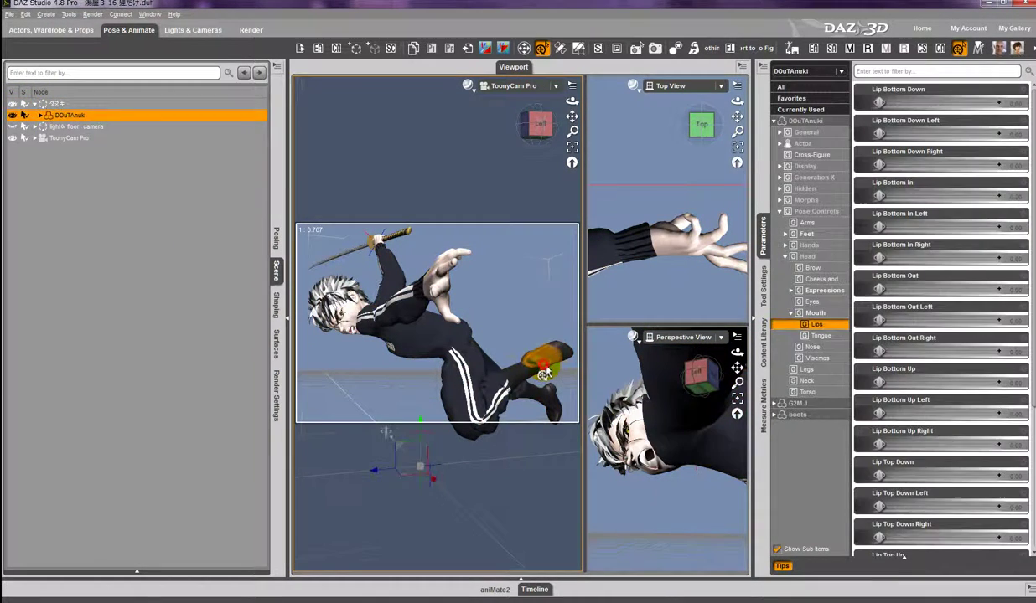
left_click(719, 387)
left_click(737, 399)
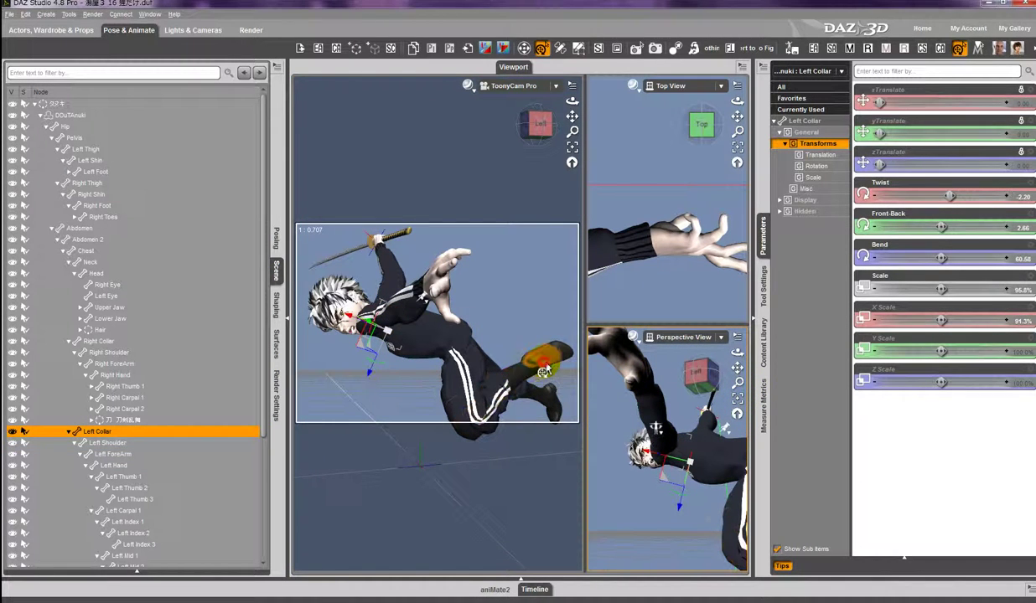
left_click(703, 436)
left_click(737, 398)
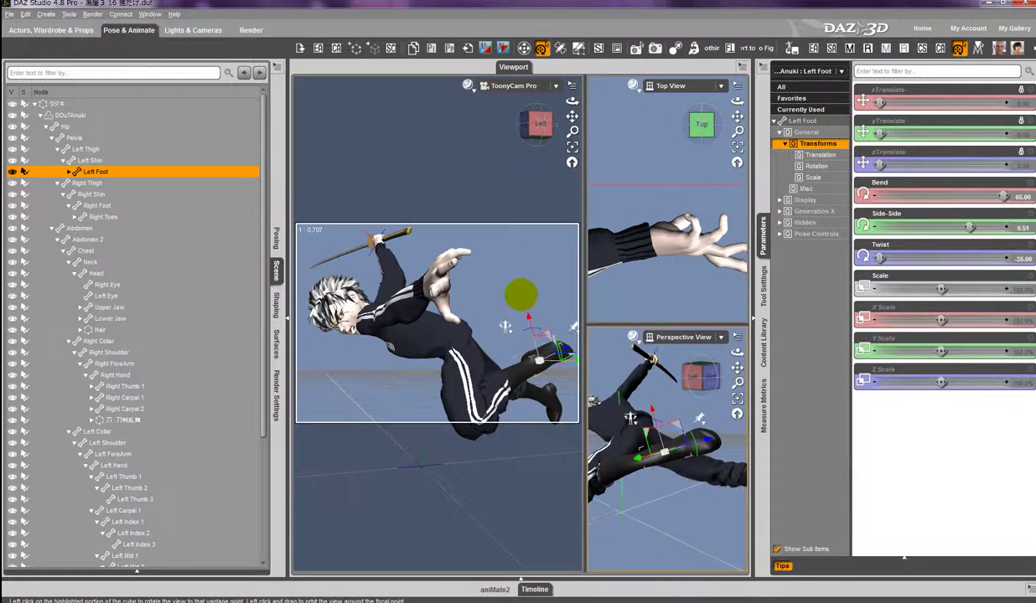
mouse_move(520, 295)
left_mouse_down()
mouse_move(515, 286)
mouse_move(530, 315)
mouse_move(523, 306)
left_mouse_up()
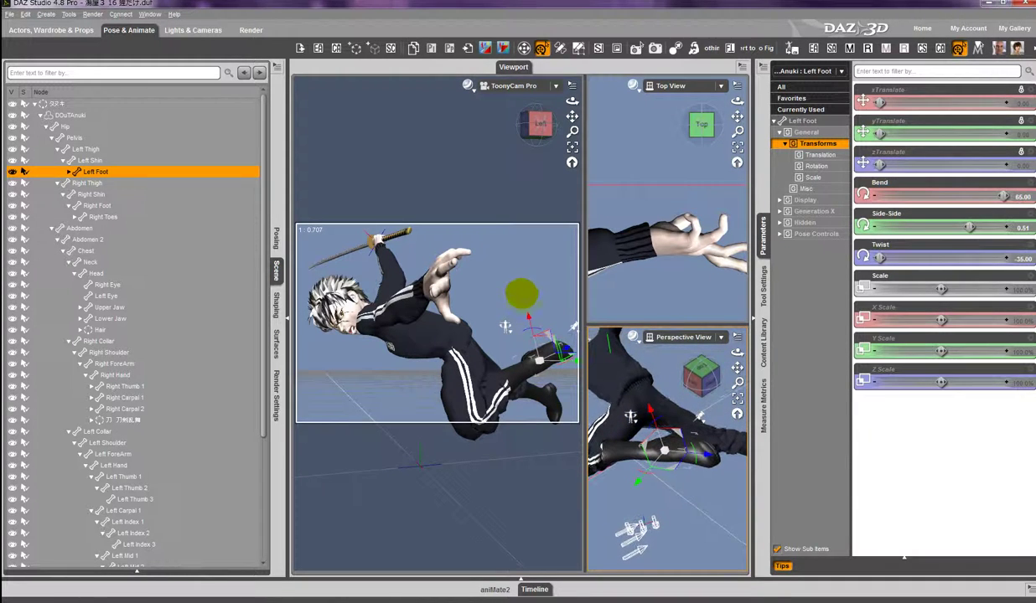
left_click(46, 14)
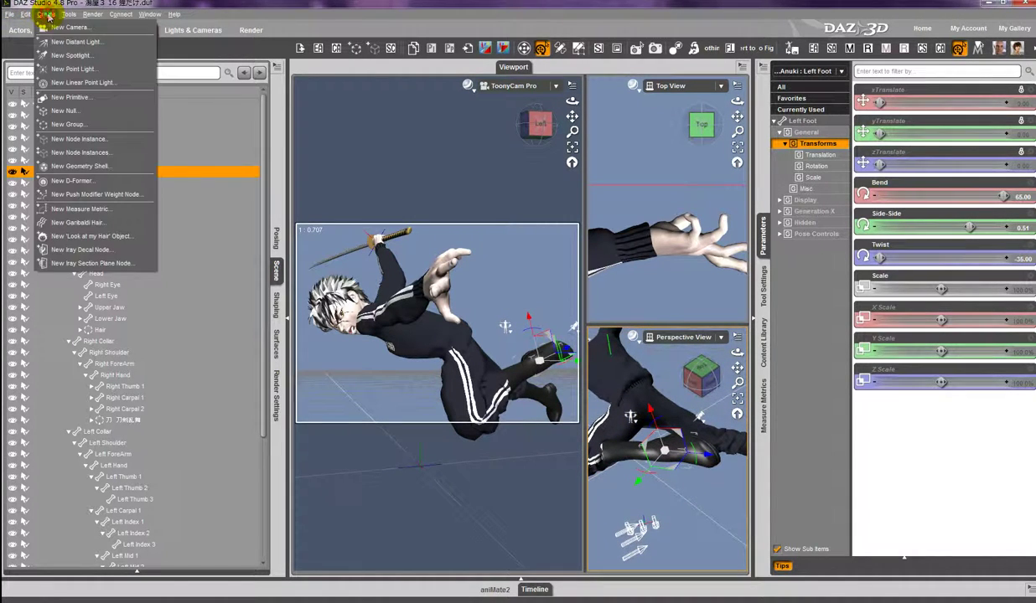
left_click(97, 55)
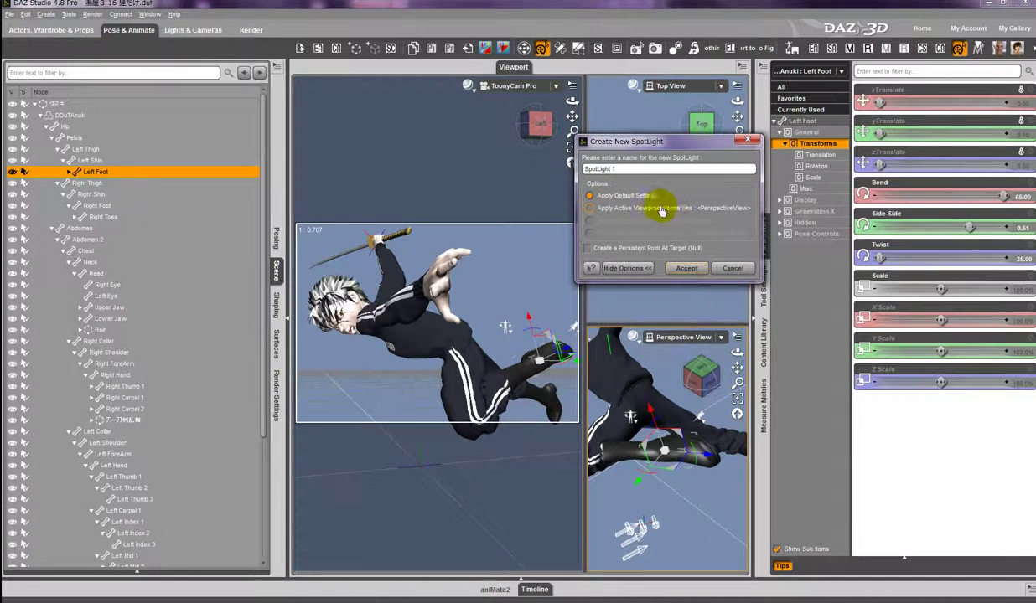
left_click(687, 267)
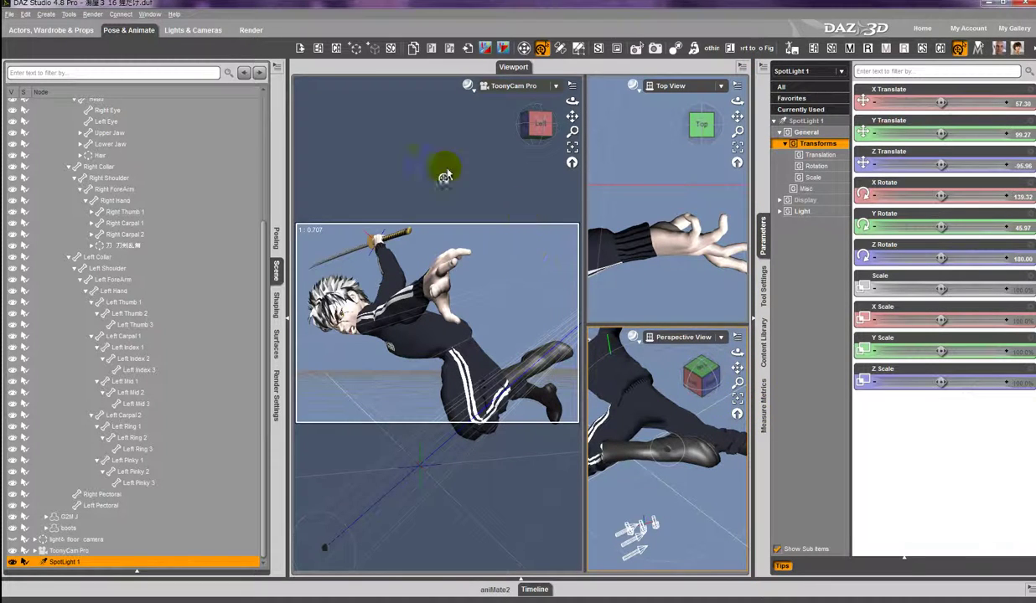
- Set the render dimensions to the Blog Y preset (500 × 400) and the render engine to 3Delight
left_click(251, 29)
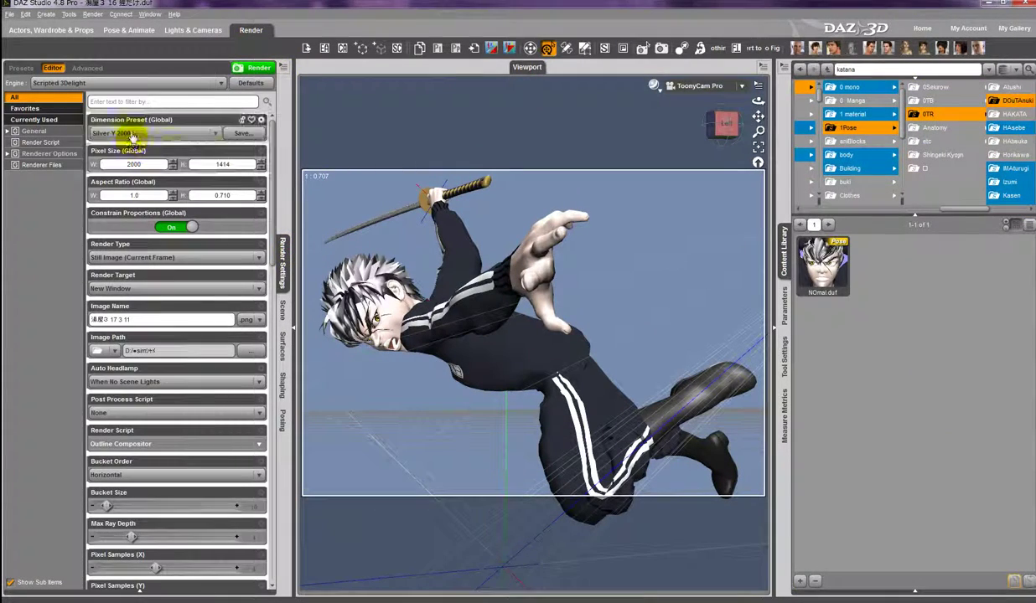
left_click(168, 133)
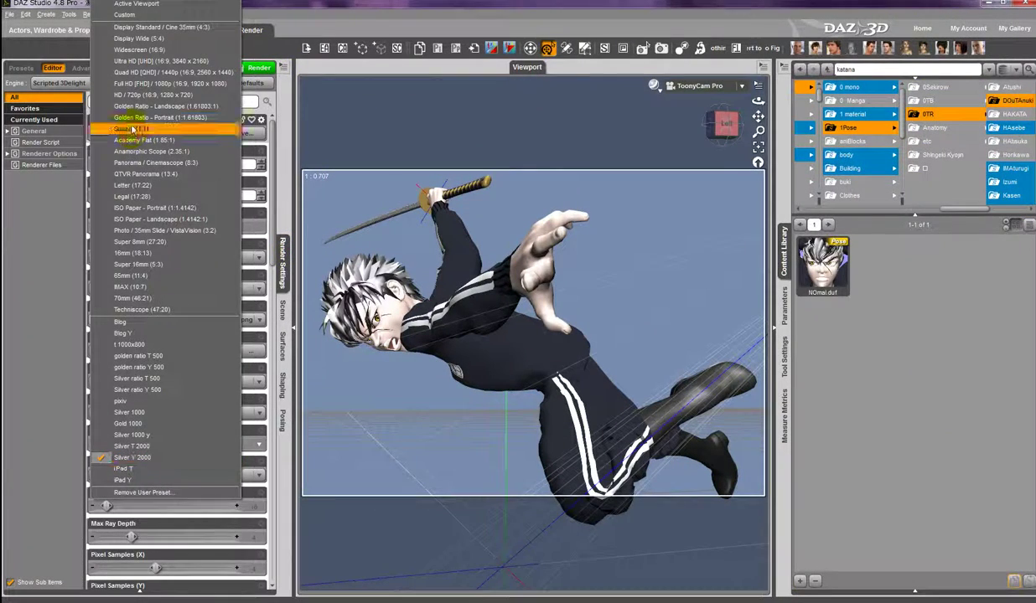
left_click(134, 333)
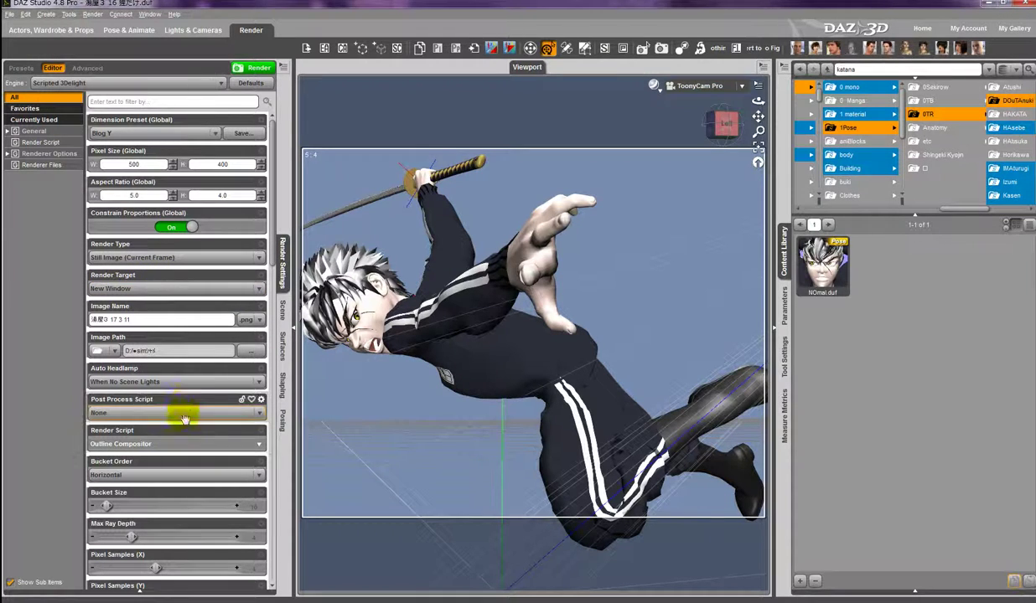
left_click(76, 82)
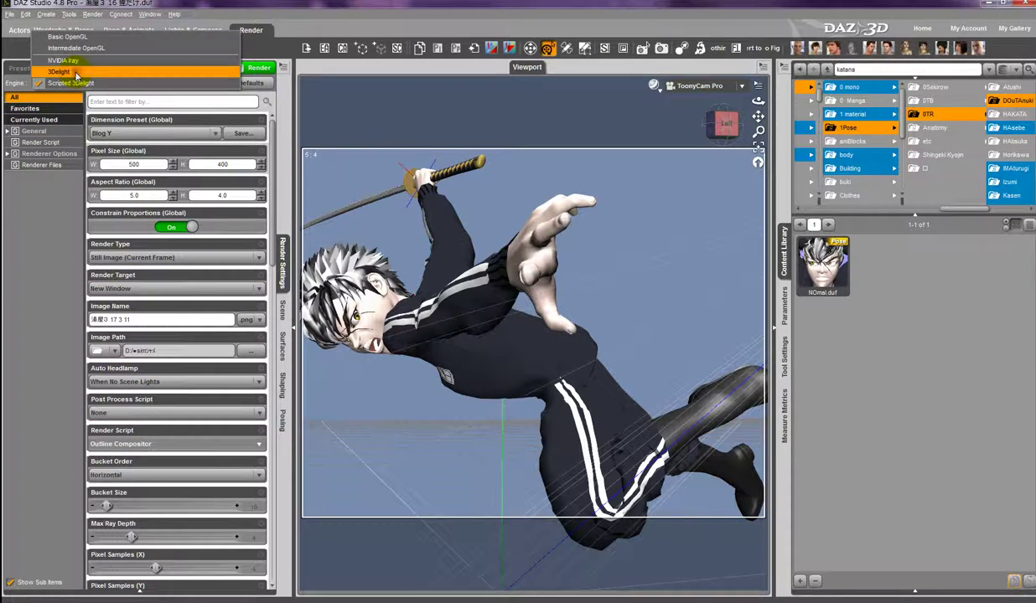
left_click(73, 72)
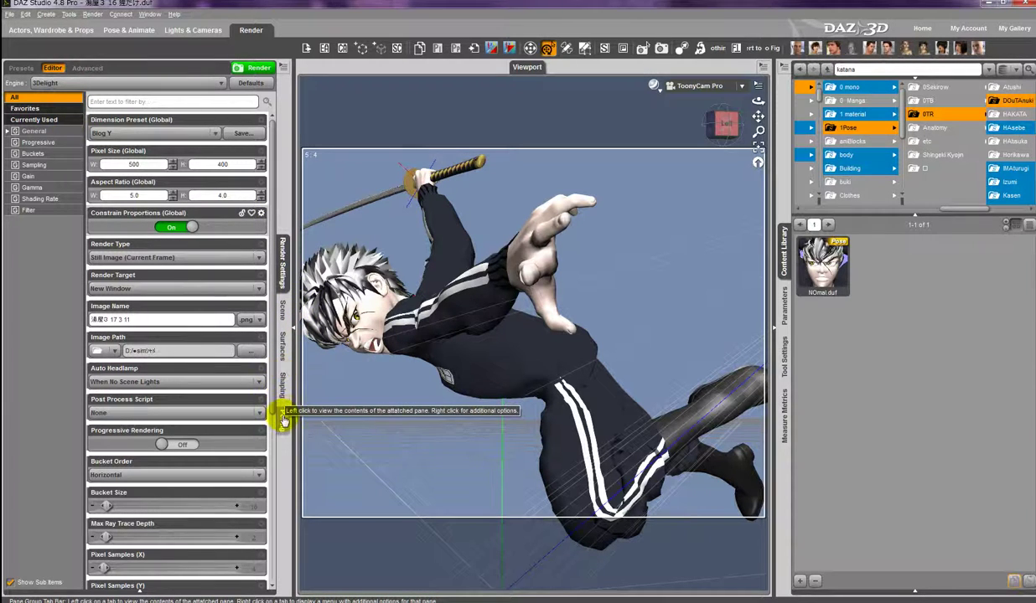
- Bring up the scene's node list
left_click(282, 310)
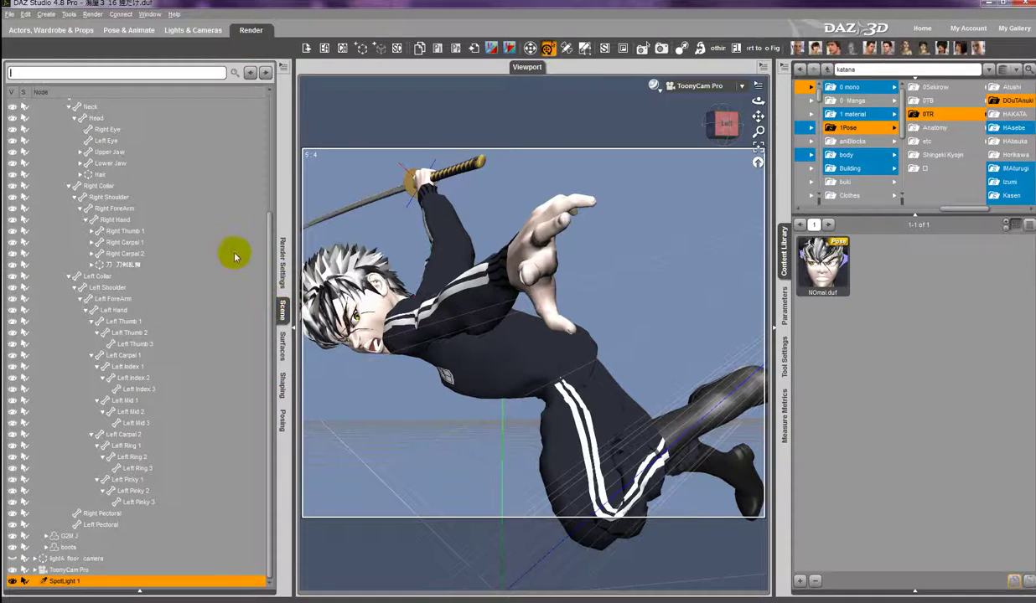